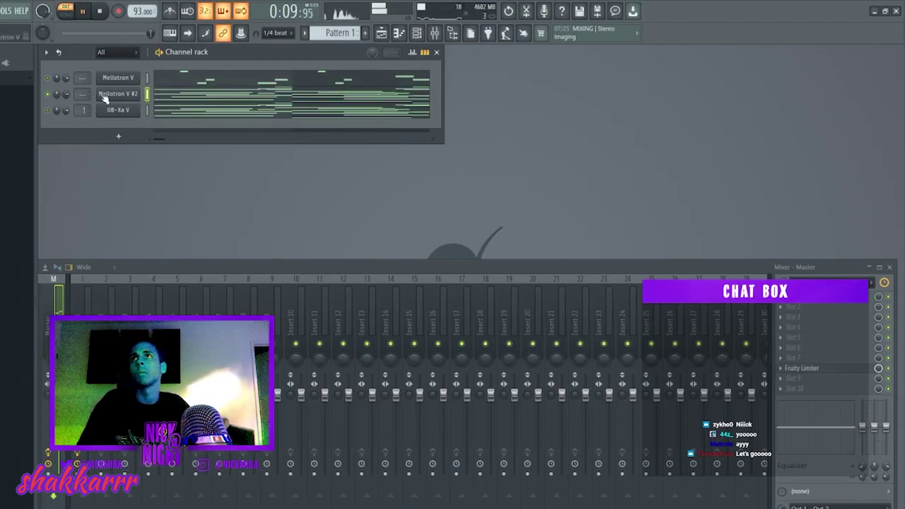
Step: Open the Mellotron V #2 instrument and audition its presets, including d'Accord, Default, Cousteau's Organ and Hmmm, through to Jon Bellion
click(124, 95)
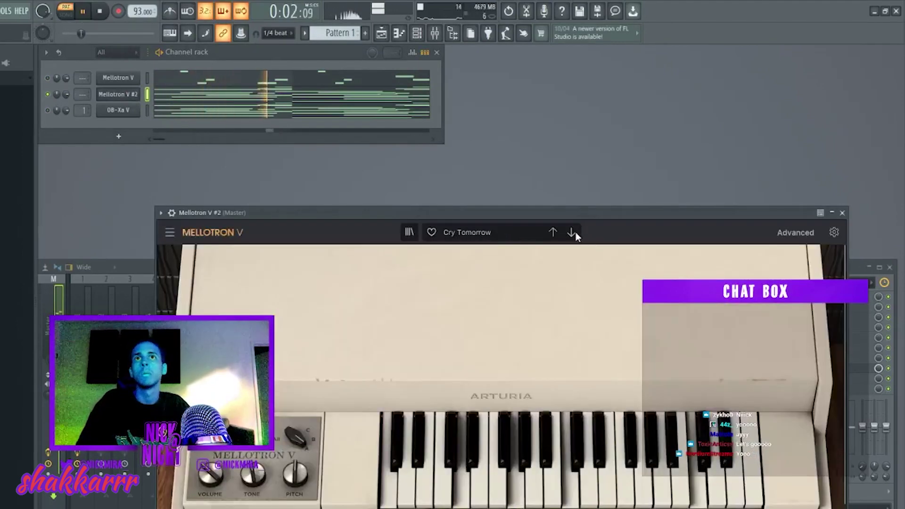
click(575, 232)
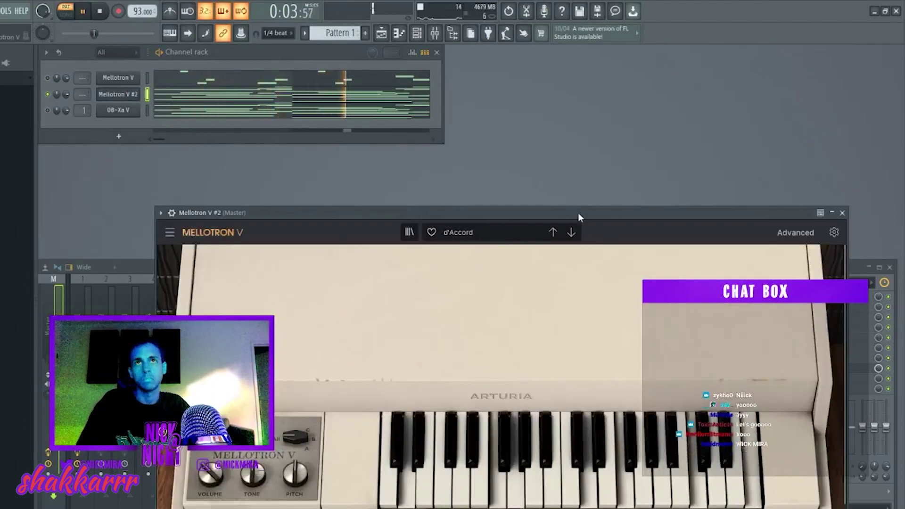
drag(579, 214, 573, 143)
click(565, 162)
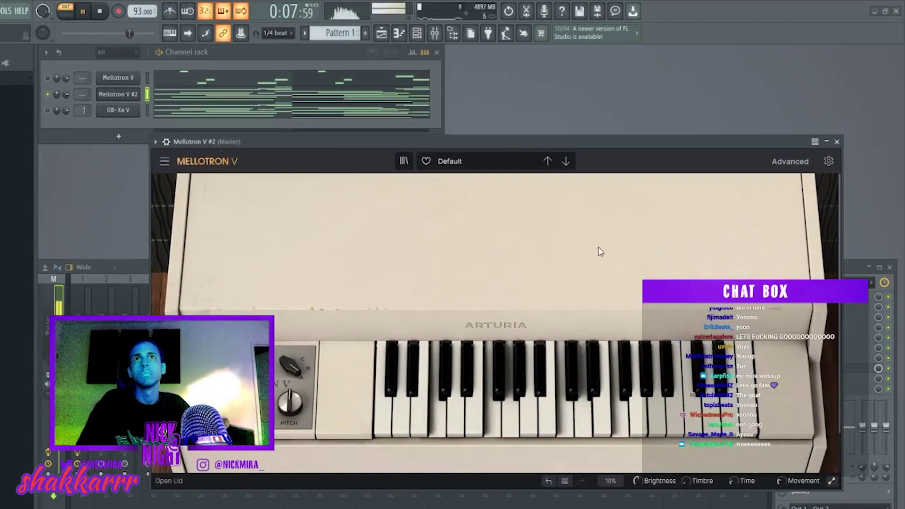
click(546, 162)
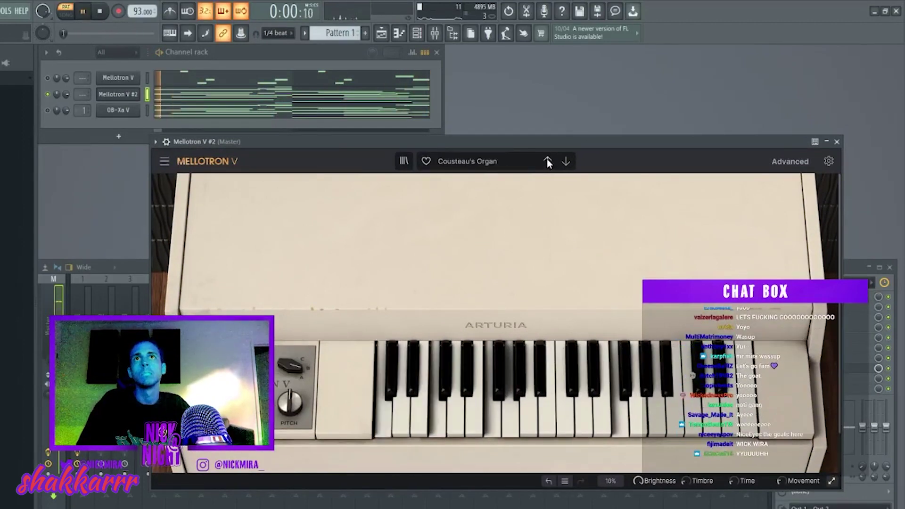
click(566, 162)
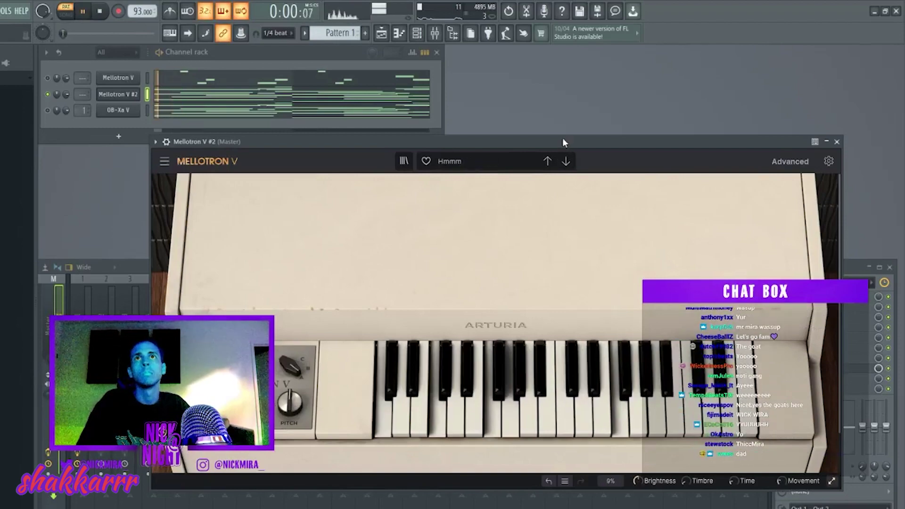
drag(563, 141, 563, 172)
click(565, 191)
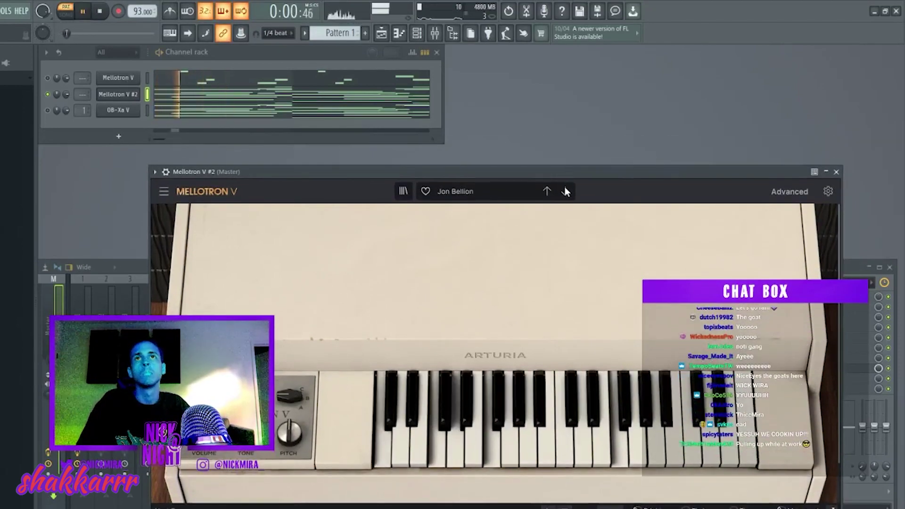
Step: Transpose the Mellotron V #2 notes up one octave and change its preset to Mandopad
key(F7)
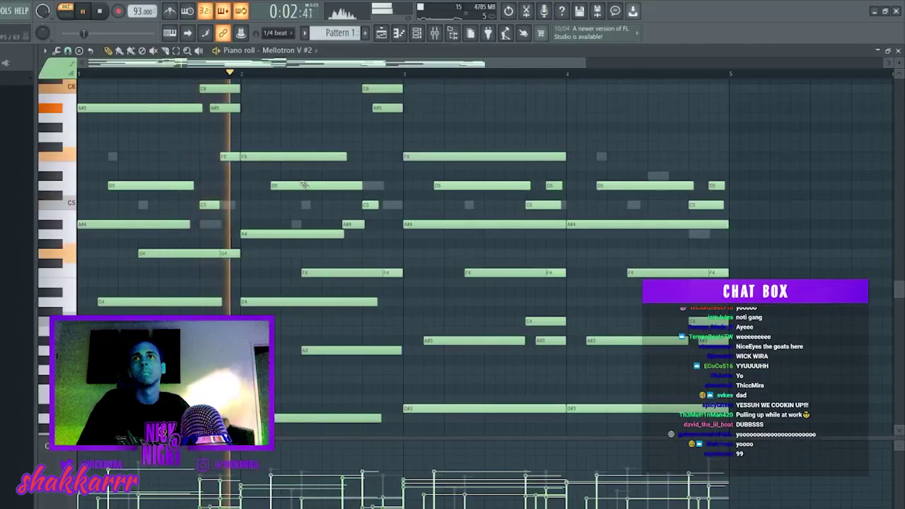
key(F7)
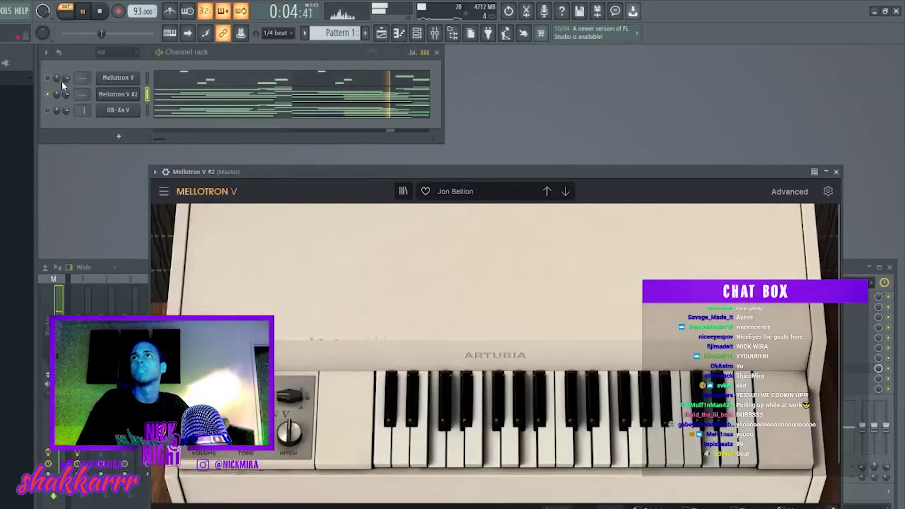
right_click(47, 94)
click(565, 191)
drag(558, 172, 552, 159)
key(space)
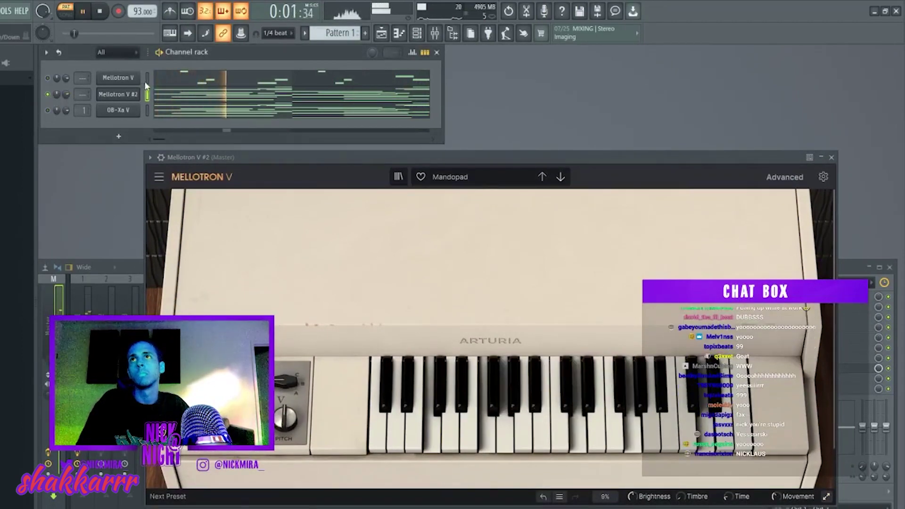
Step: Route Mellotron V and Mellotron V #2 to mixer tracks 2 and 3 and cut the highs on the Mellotron V #2 track
key(ctrl+l)
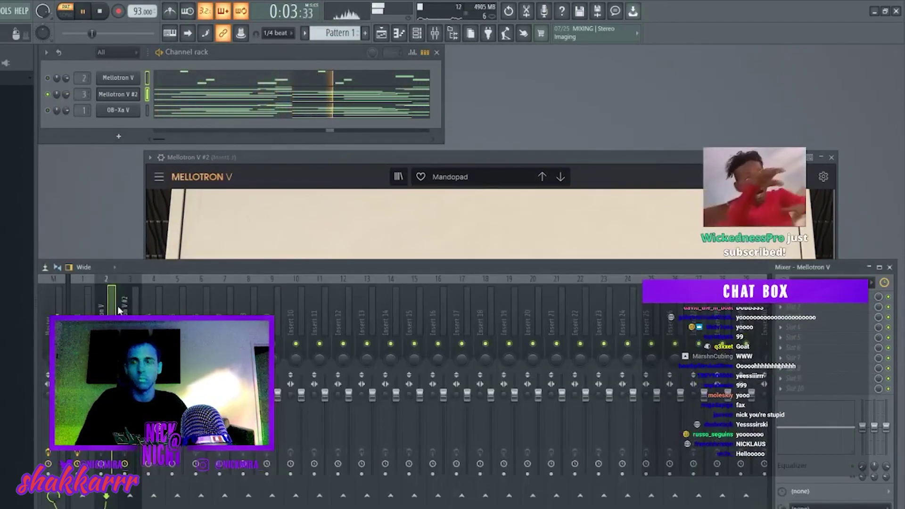
key(Right)
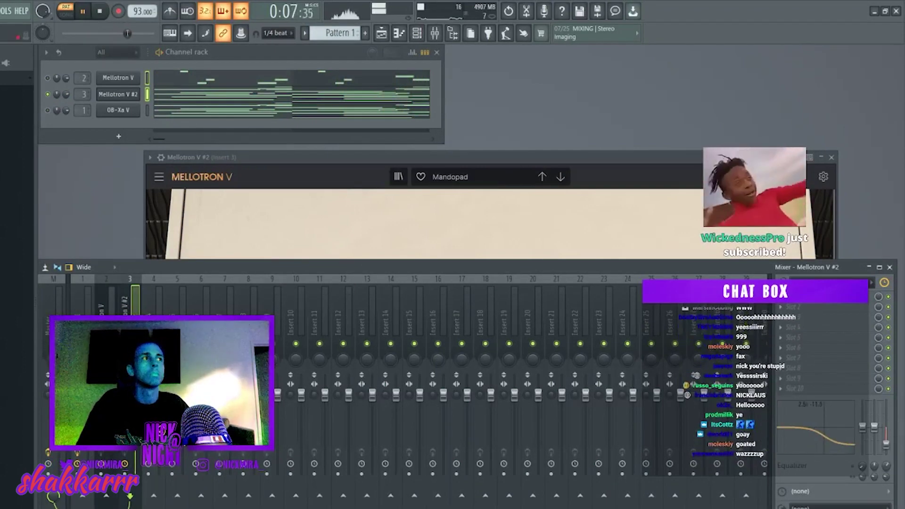
Step: Bring all muted channels back in and copy the lowest notes of OB-Xa V into the Panini Bass piano roll
ctrl+click(48, 95)
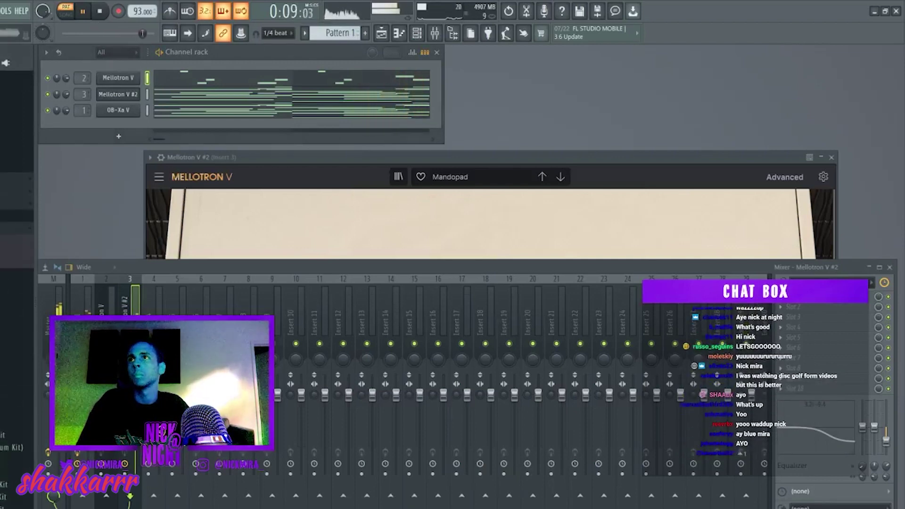
click(163, 111)
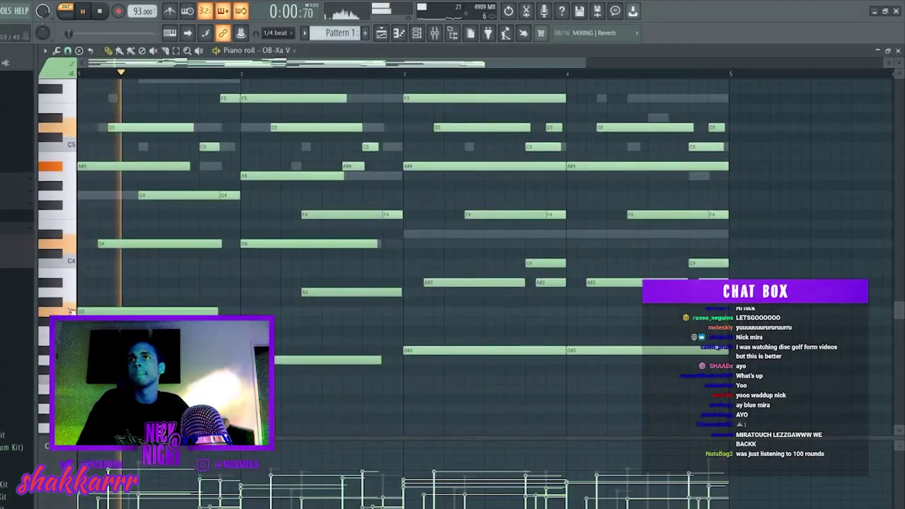
key(F7)
click(162, 124)
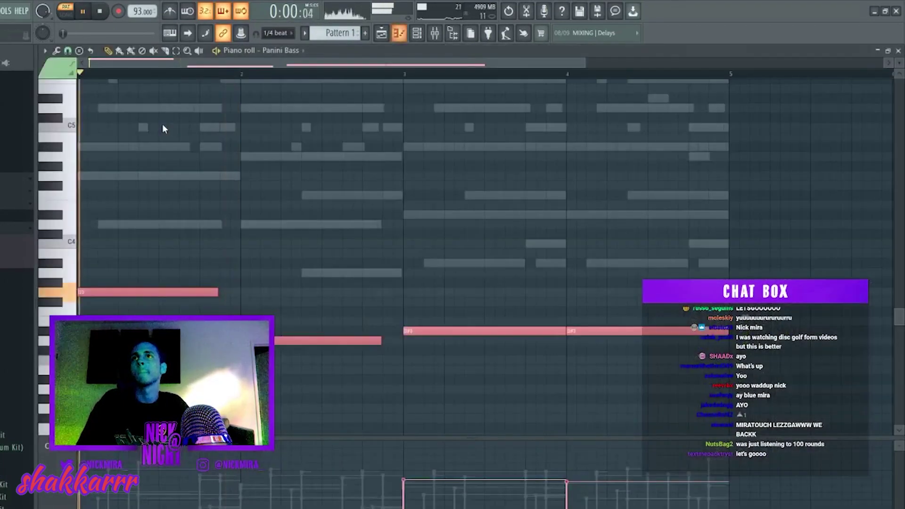
Step: Transpose all Panini Bass notes up two octaves and raise their velocities
key(ctrl+Up)
key(ctrl+Up)
key(ctrl+a)
key(space)
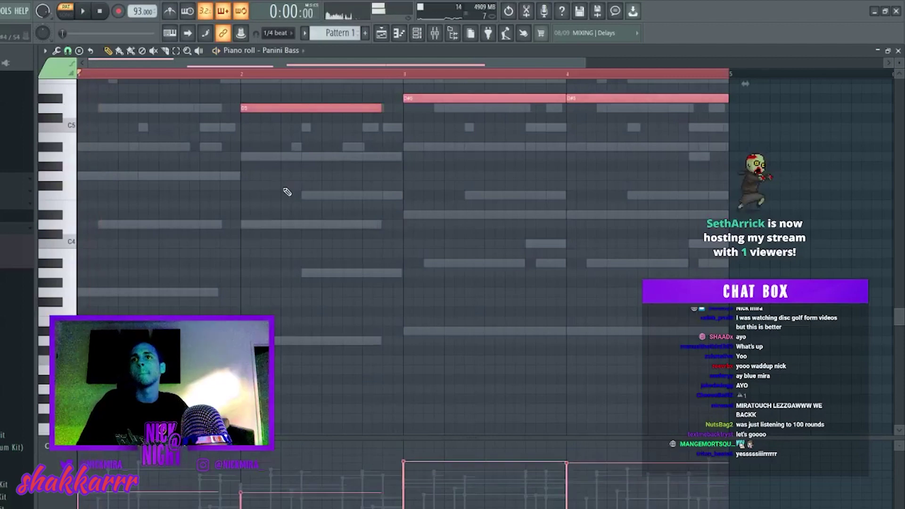
scroll(287, 194, up, 2)
key(ctrl+d)
key(F7)
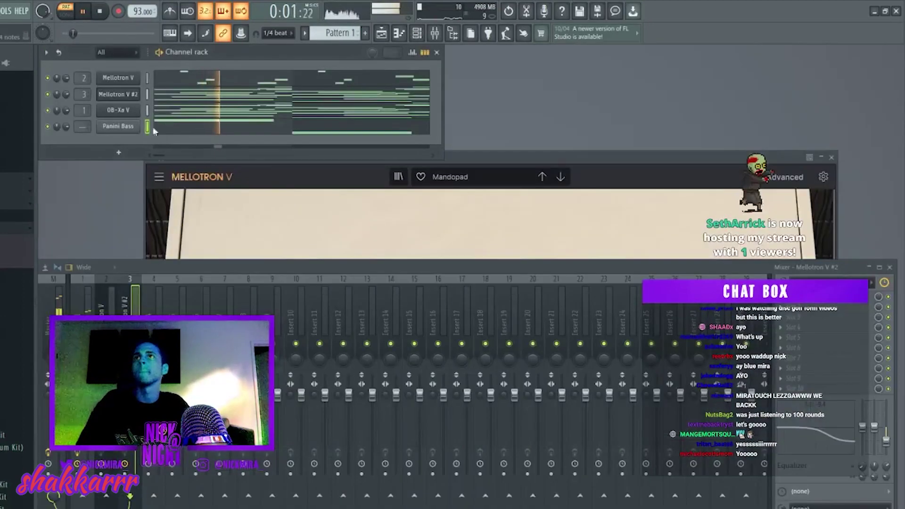
Step: Enable the volume envelope on Panini Bass and extend its notes so each one fills its bar
click(107, 126)
click(94, 134)
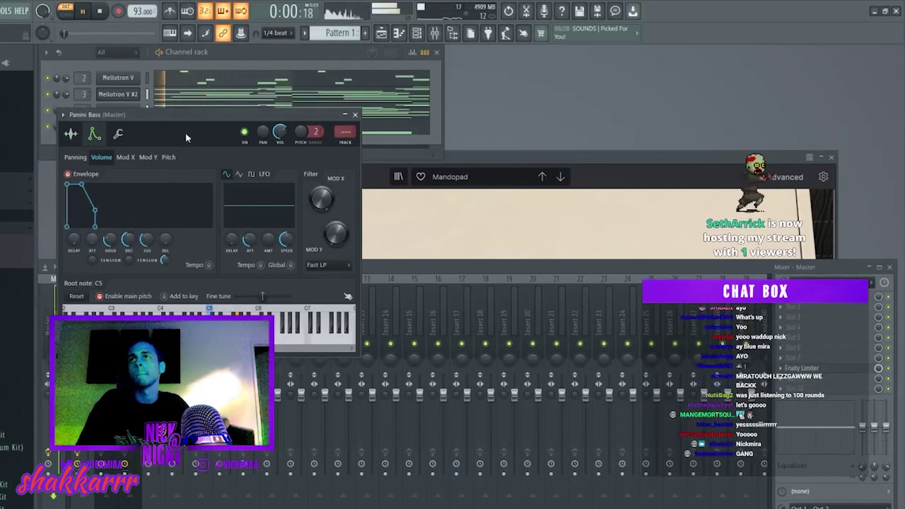
key(Escape)
key(F7)
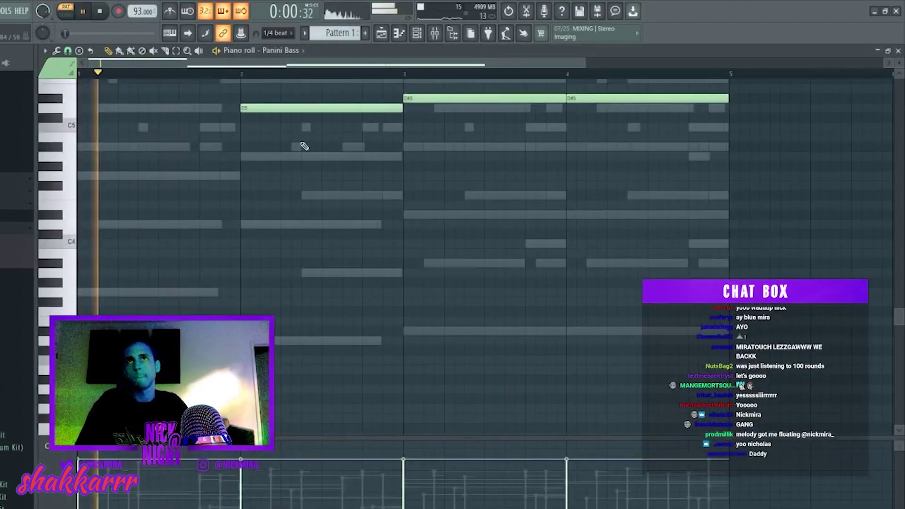
scroll(304, 146, up, 4)
key(F7)
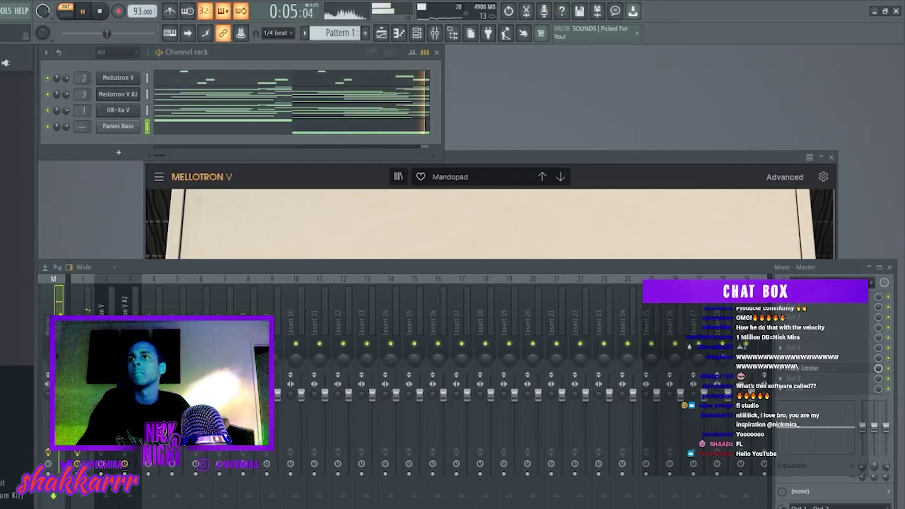
Step: Add a Modular V3 instrument channel and decline its welcome tour
drag(124, 140, 127, 147)
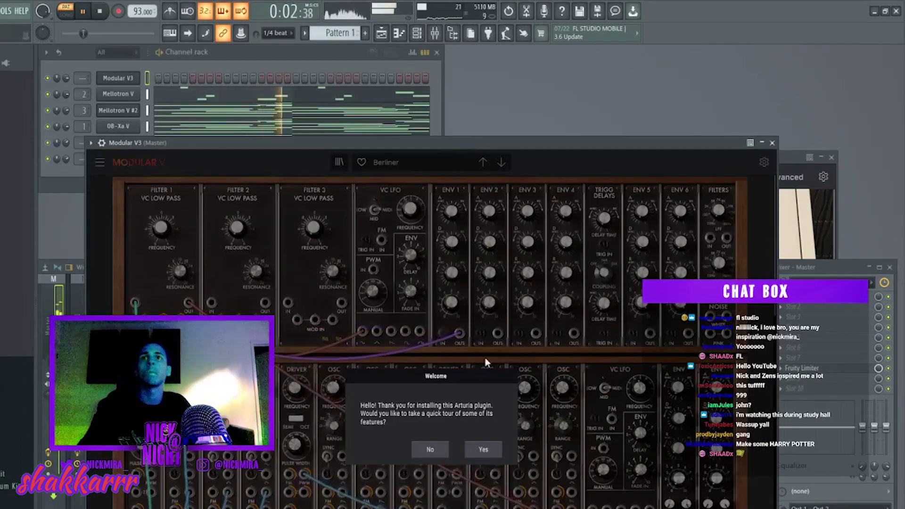
click(439, 448)
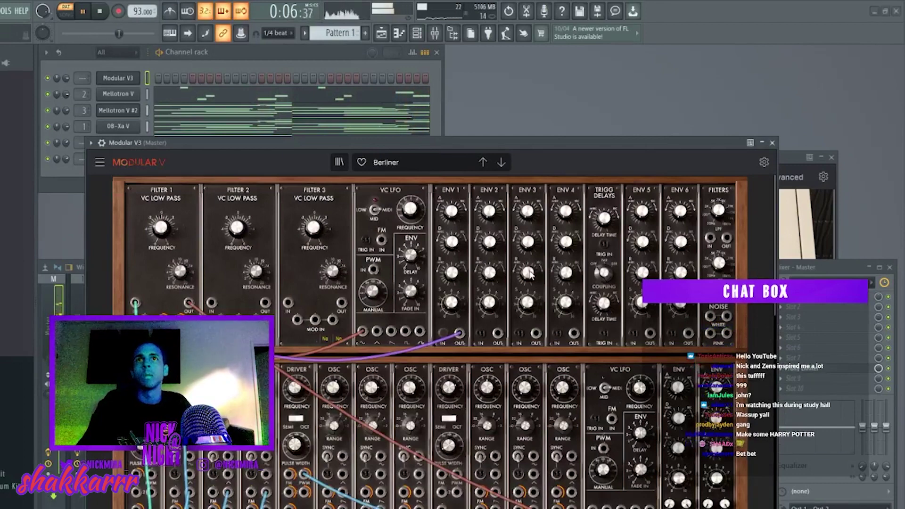
Step: Copy selected chord notes across the four bars of Mellotron V #2 into the Modular V3 piano roll
click(235, 110)
click(236, 110)
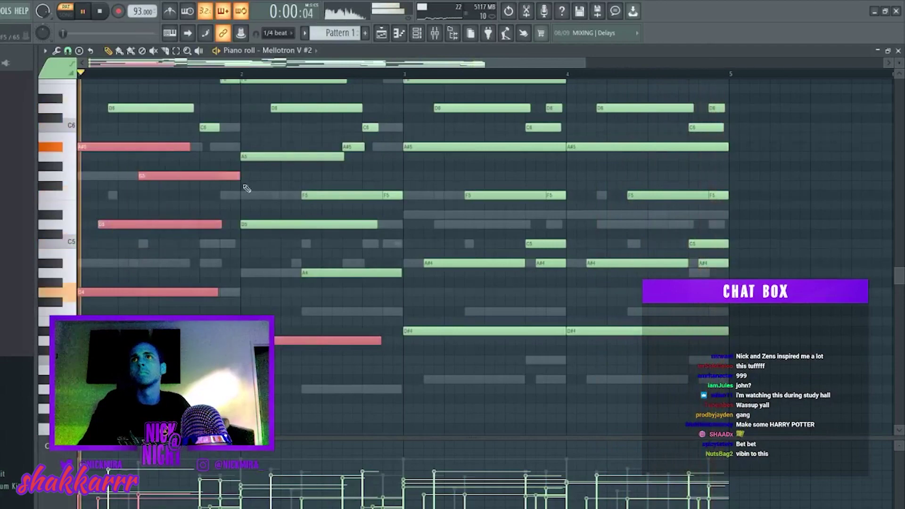
drag(412, 300, 735, 169)
key(F7)
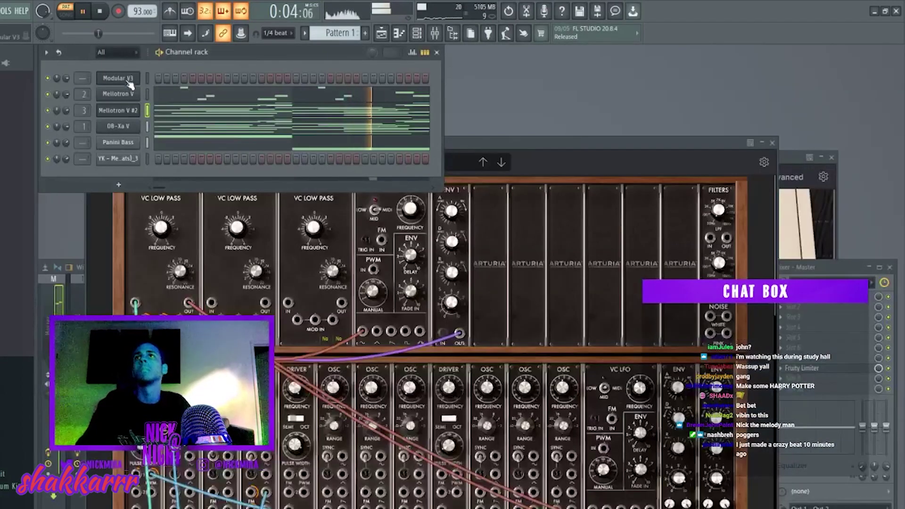
click(162, 77)
key(space)
key(F7)
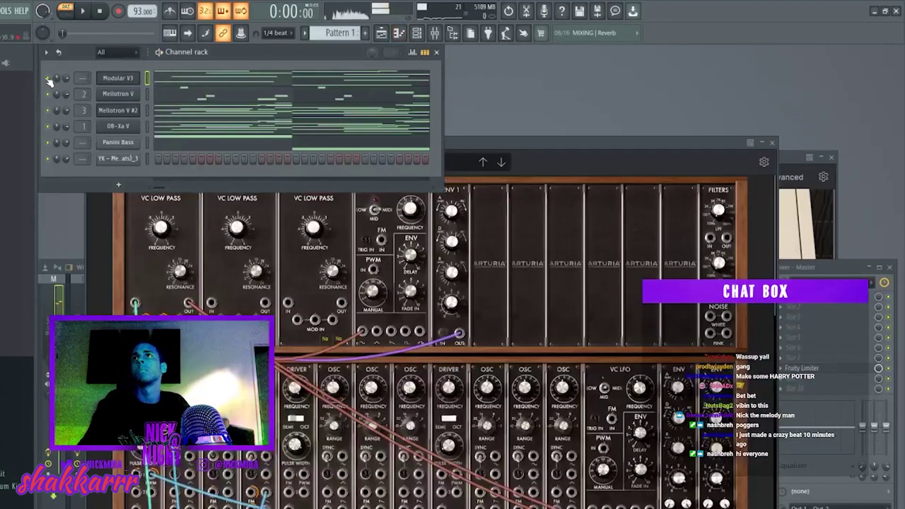
Step: Solo Modular V3 and audition its Bell Dong and Bells Bend presets
key(space)
click(559, 150)
key(space)
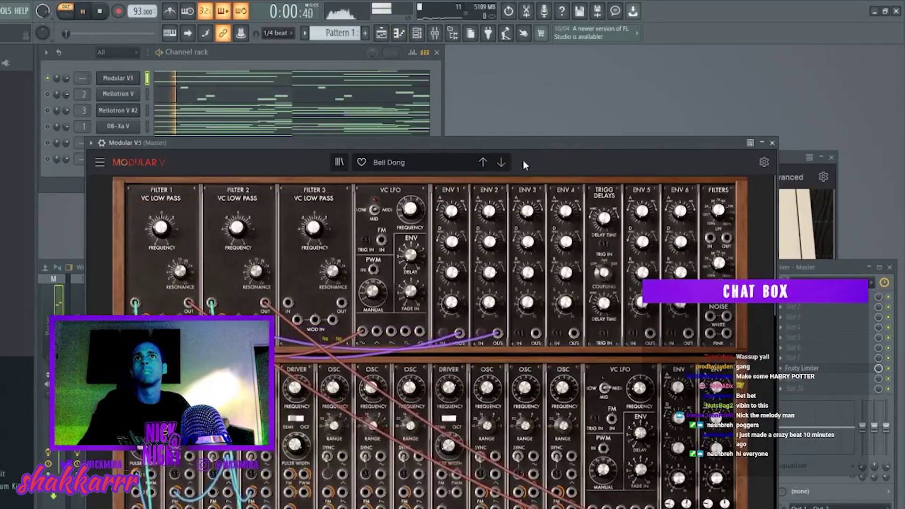
click(501, 162)
key(space)
key(space)
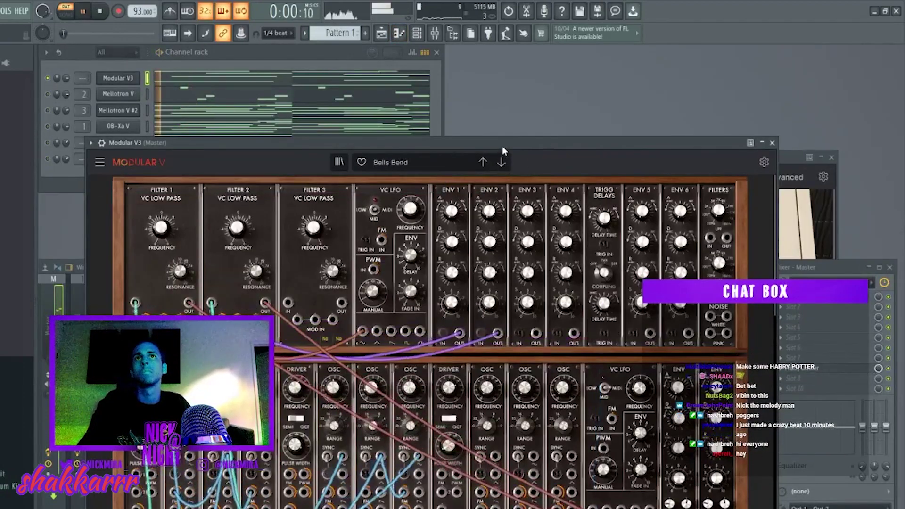
Step: Step Modular V3 through Chambalish, Cool Bell and Crack Bell to the Elctriano preset and close the instrument window
click(501, 161)
click(501, 161)
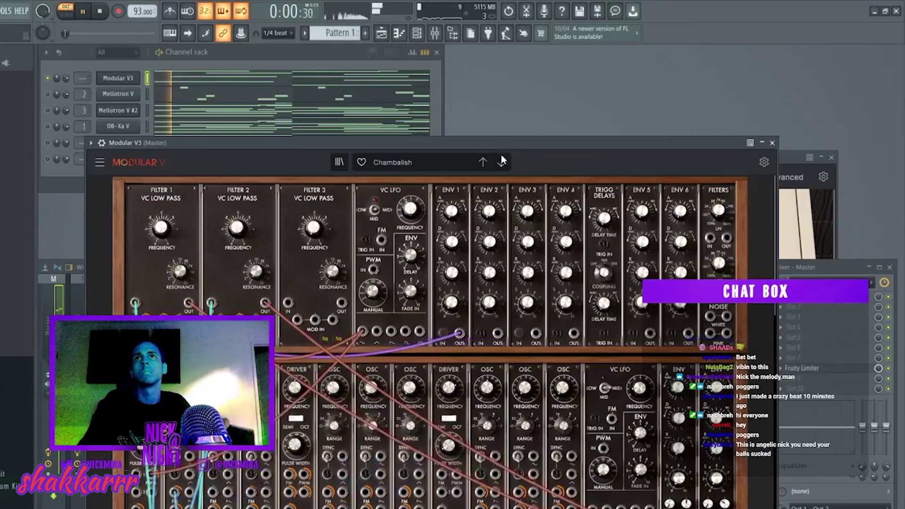
click(502, 162)
key(space)
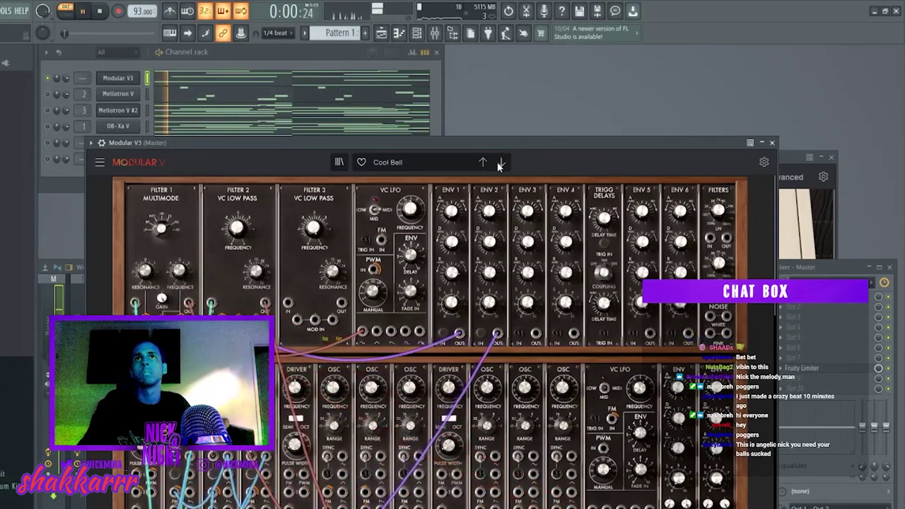
click(501, 162)
click(502, 162)
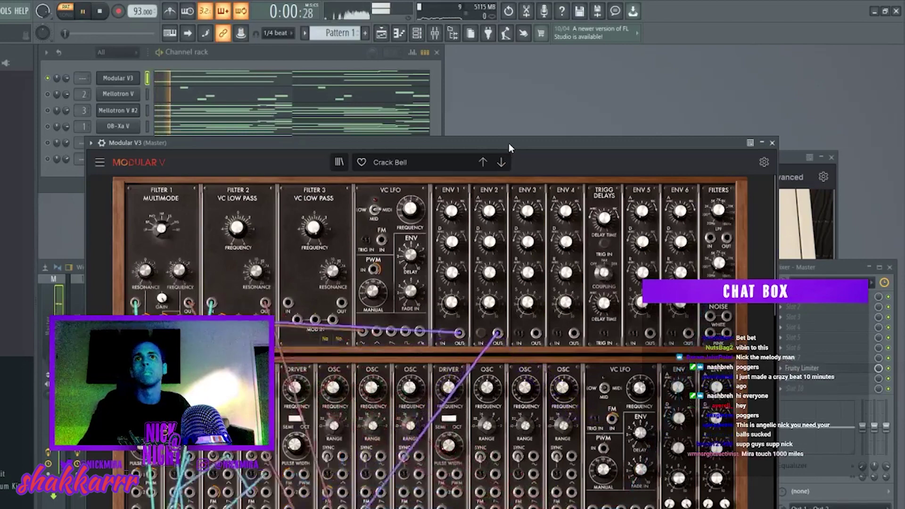
click(502, 162)
key(space)
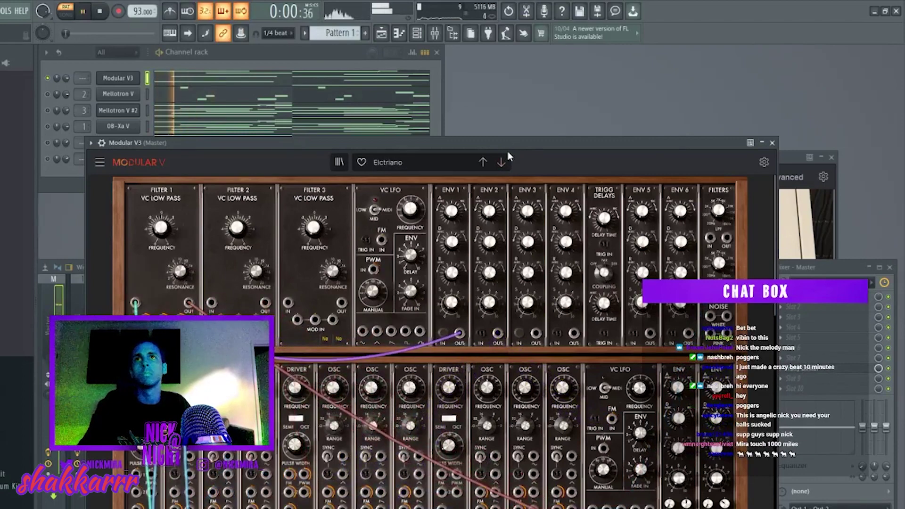
click(771, 142)
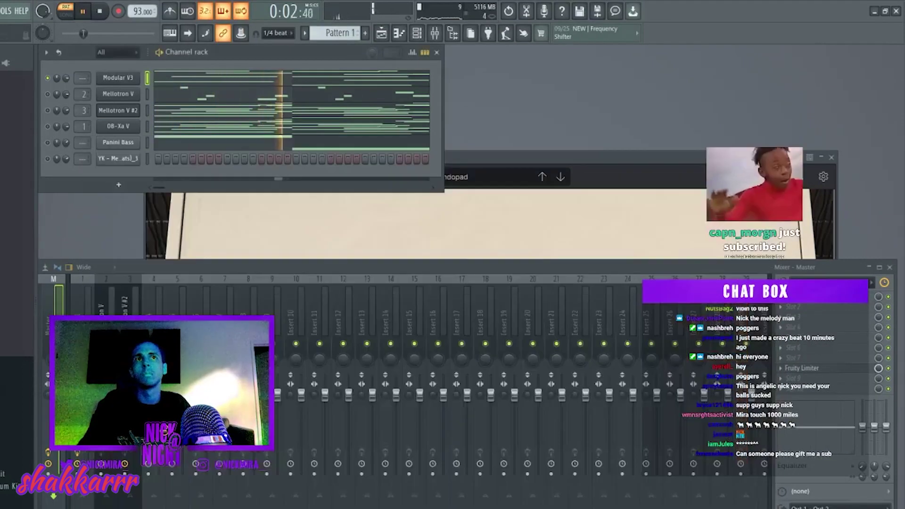
Step: Route the Modular V3 channel to mixer track 4
click(153, 301)
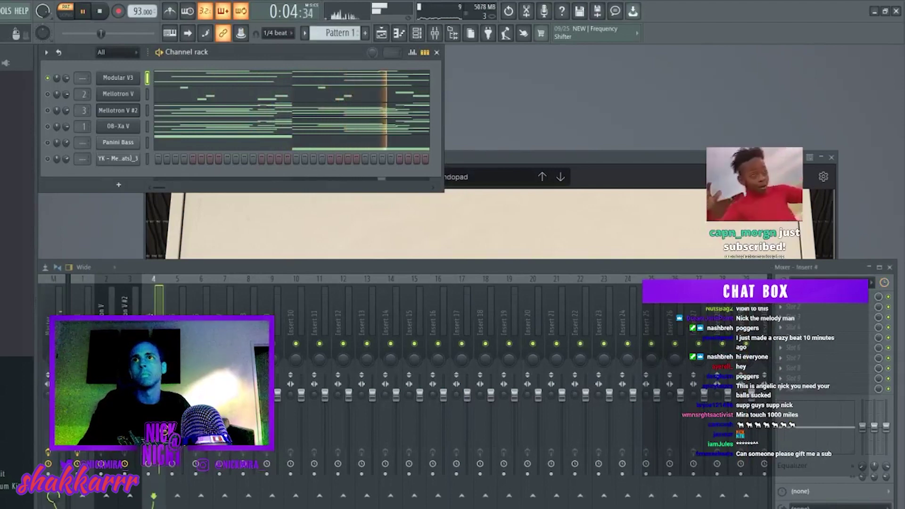
key(ctrl+l)
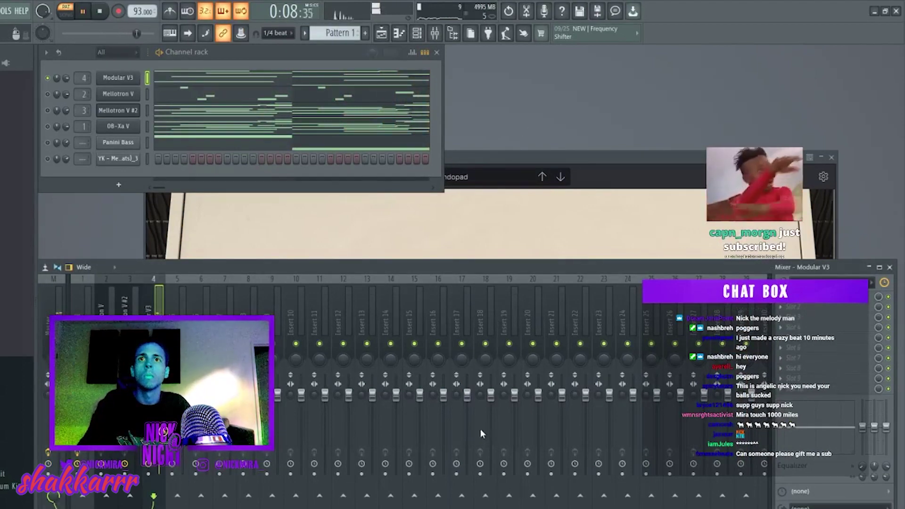
Step: Add Fruity Chorus and Fruity parametric EQ 2 to the Modular V3 track, using the 40Hz + 18kHz cut preset with a lower high cut
click(801, 297)
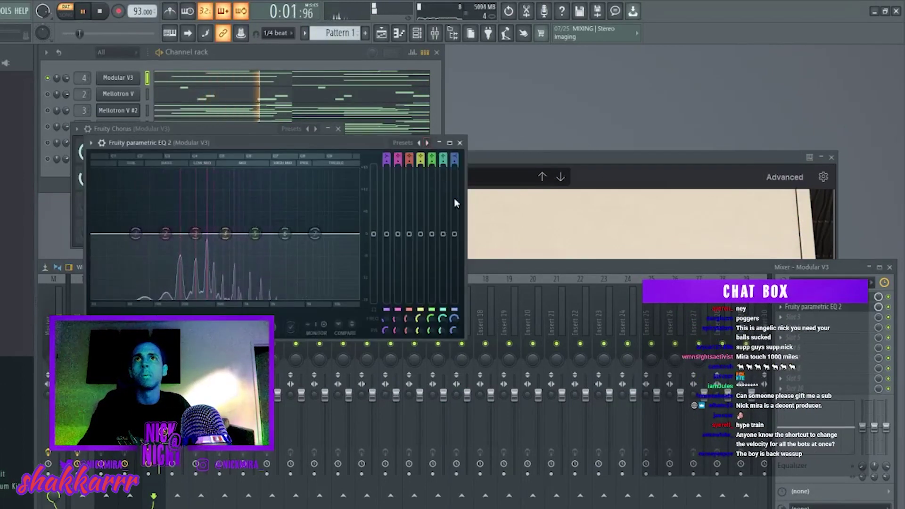
drag(355, 234, 292, 211)
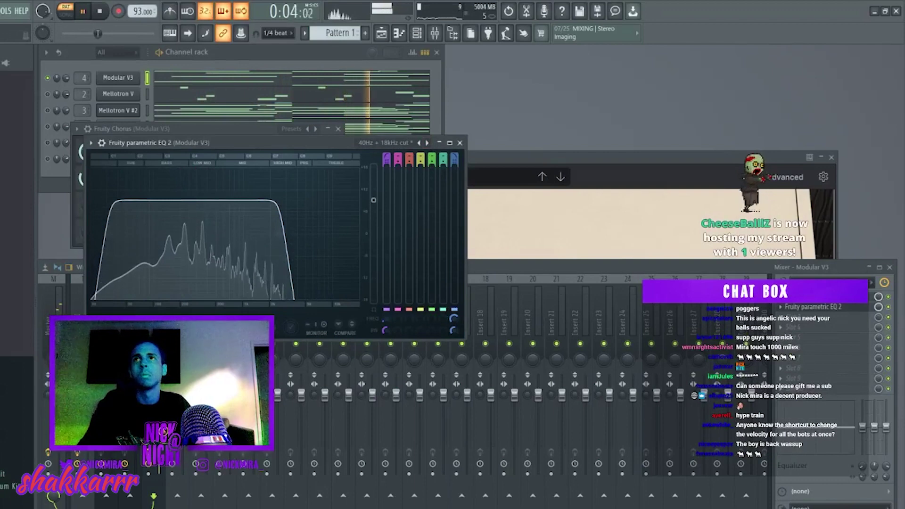
Step: Close the Fruity parametric EQ 2 and Fruity Chorus windows and hide the mixer
key(Escape)
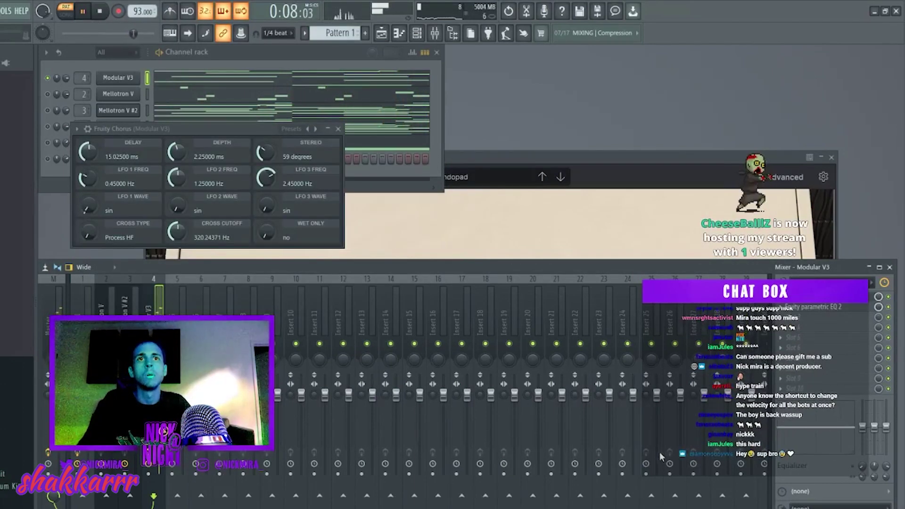
drag(140, 243, 203, 291)
key(F9)
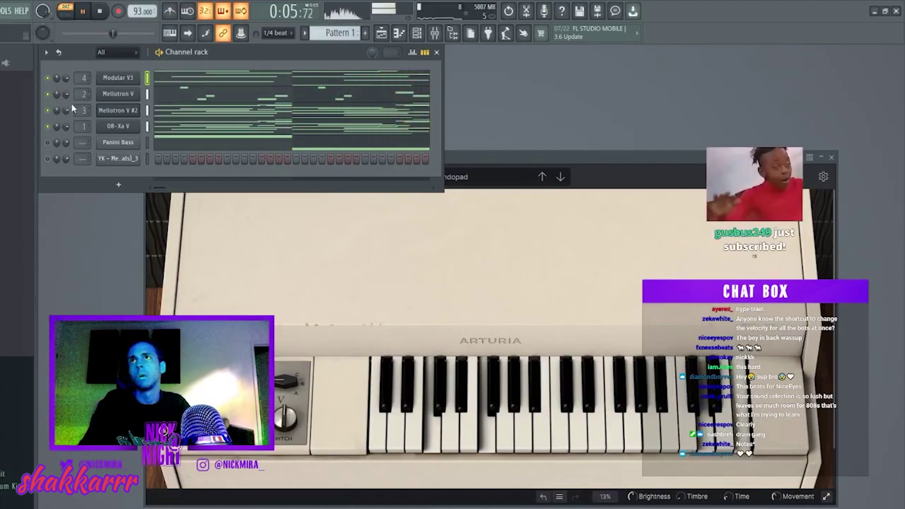
Step: Open the Mellotron V #2 notes, return to the channel rack and audition that channel in solo
click(228, 113)
key(space)
key(F7)
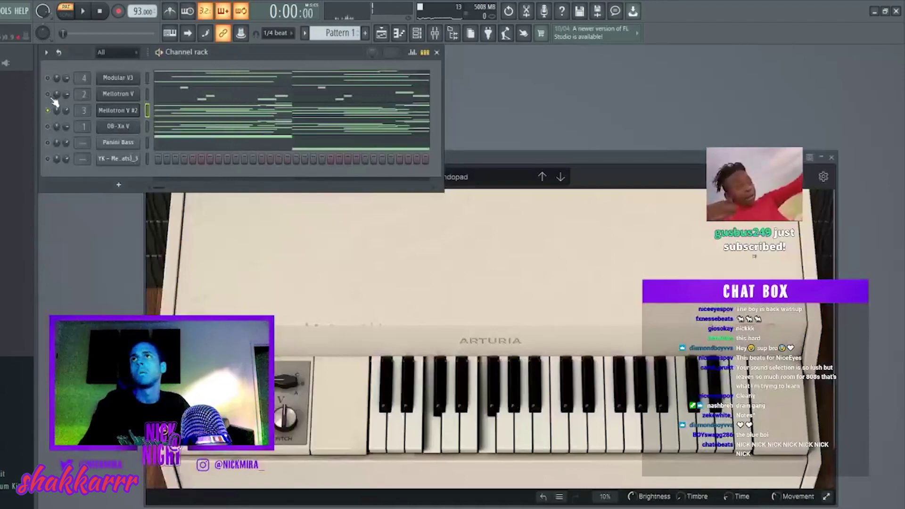
key(space)
Step: In the OB-Xa V notes, try the C6 and F6 notes ending bars 1 and 2 an octave lower, and remove them
click(179, 126)
key(space)
scroll(251, 183, down, 6)
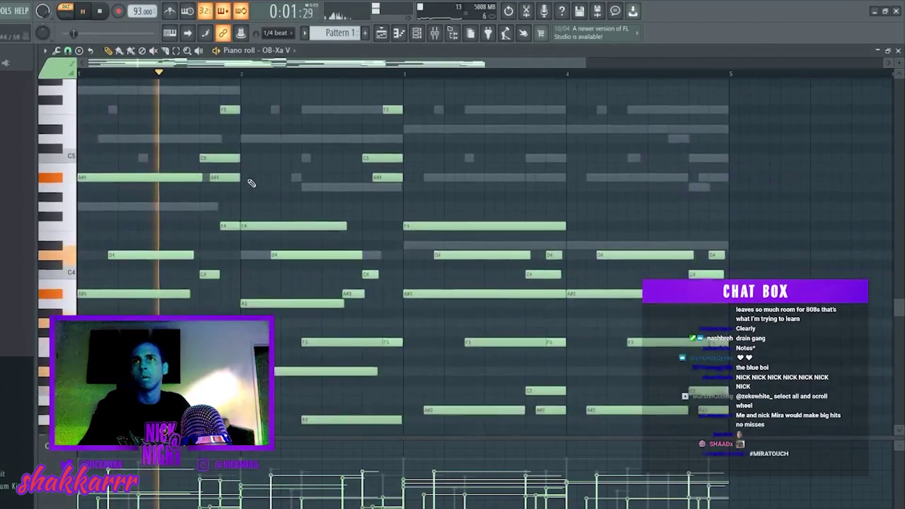
scroll(251, 183, up, 3)
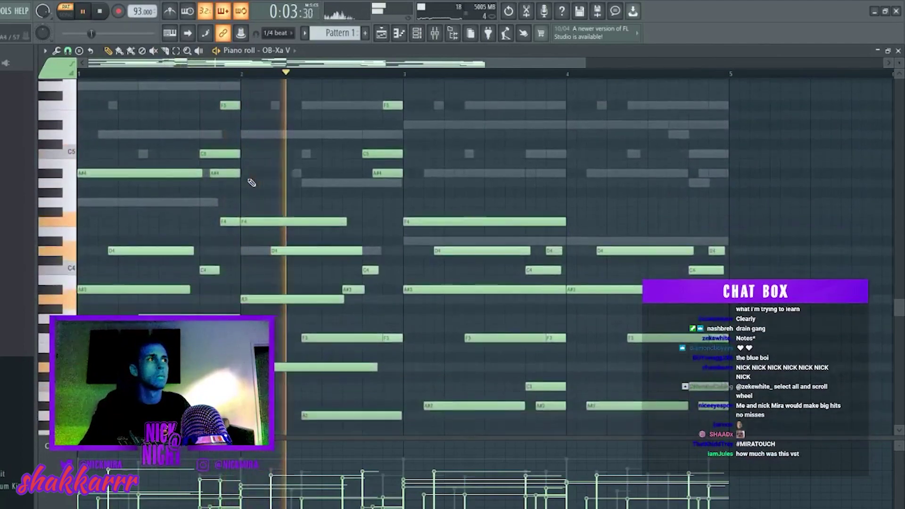
scroll(247, 179, up, 5)
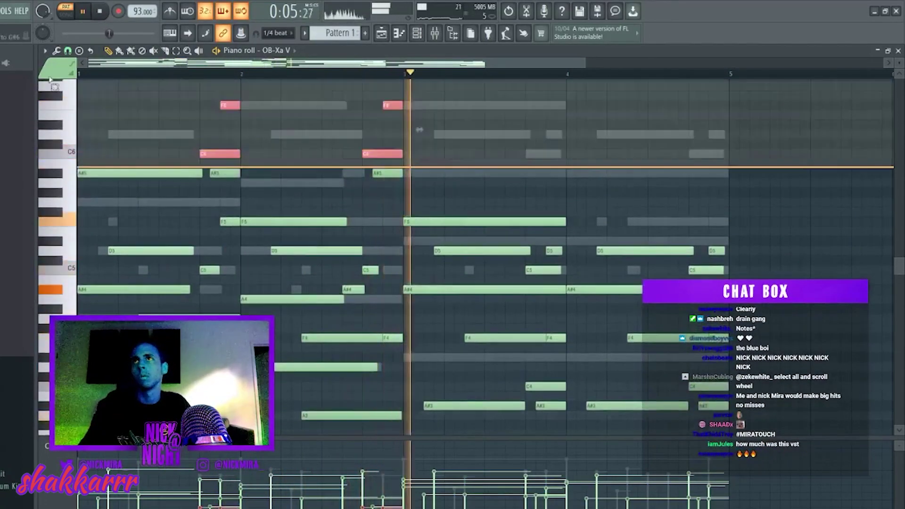
key(ctrl+Down)
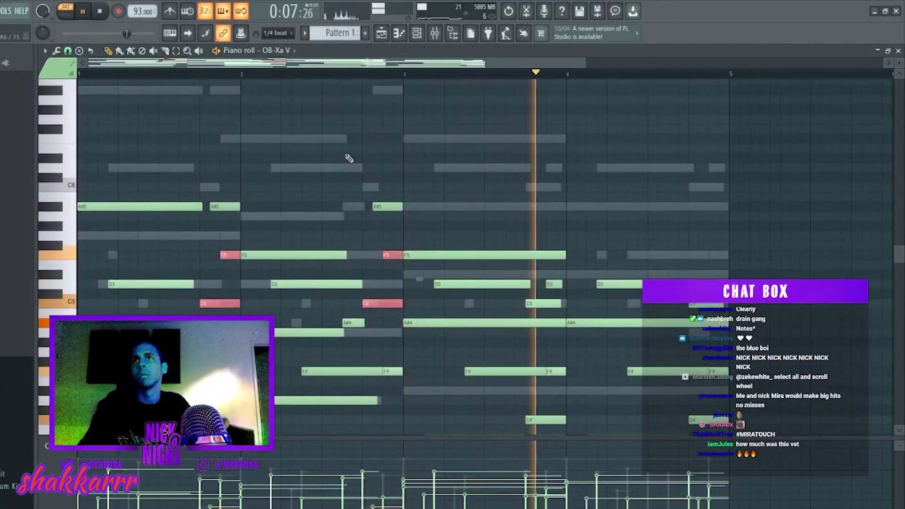
key(ctrl+Up)
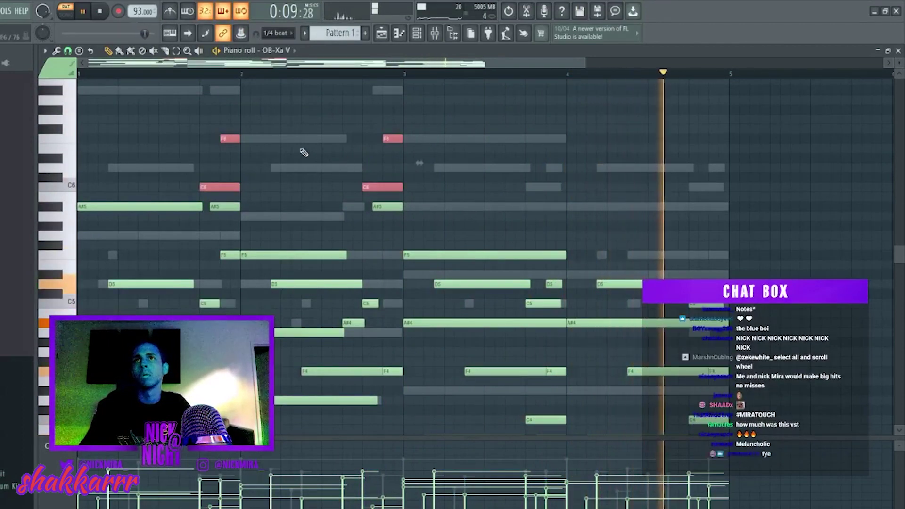
key(ctrl+Down)
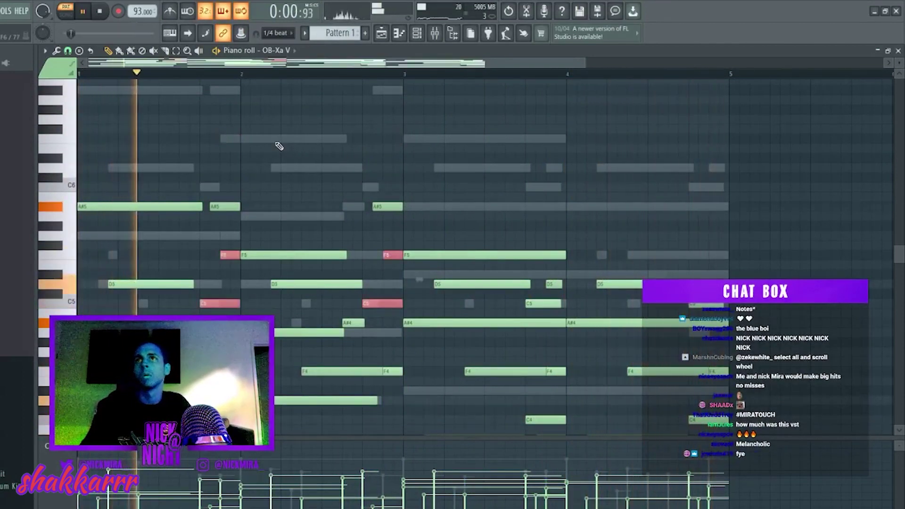
key(ctrl+d)
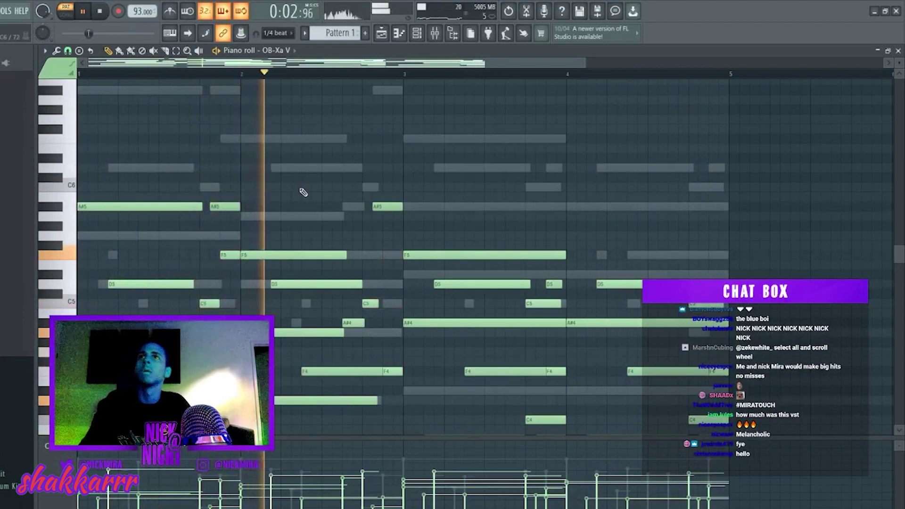
key(F7)
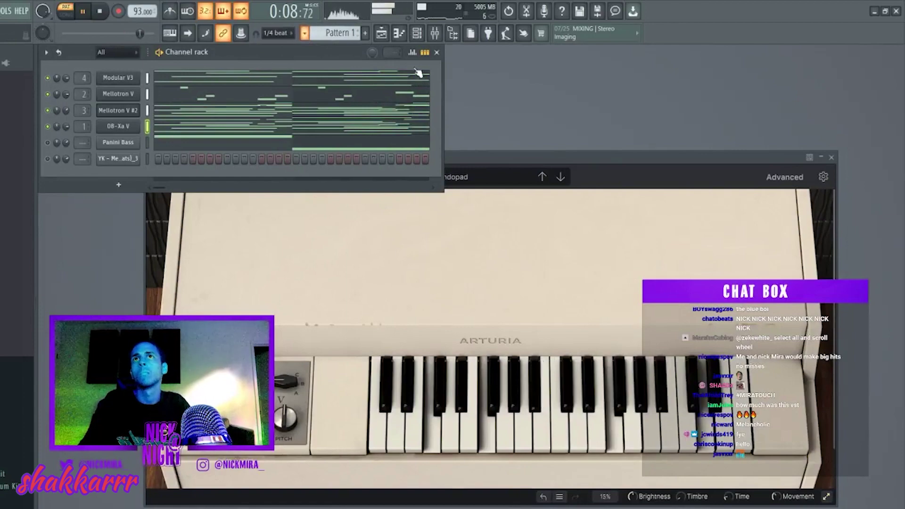
Step: Bounce Pattern 1 to an audio clip, show it in the playlist and reverse it
key(Escape)
key(space)
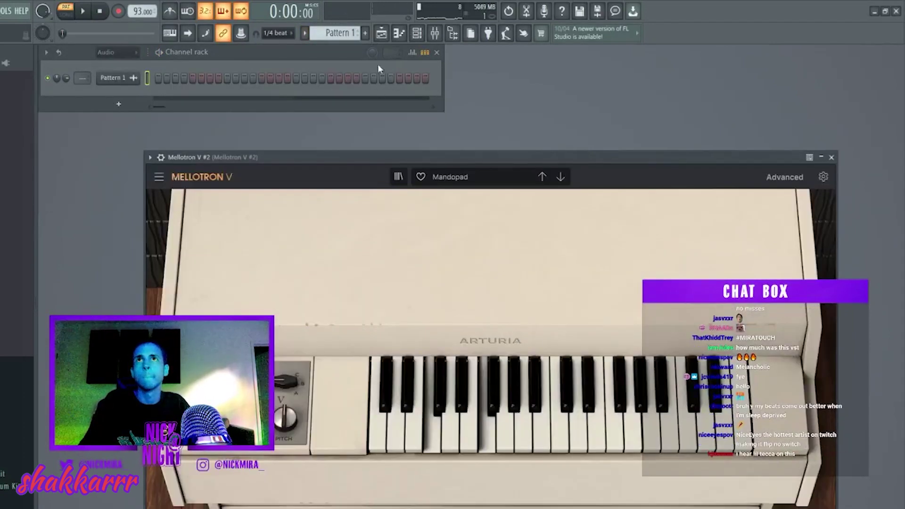
click(381, 33)
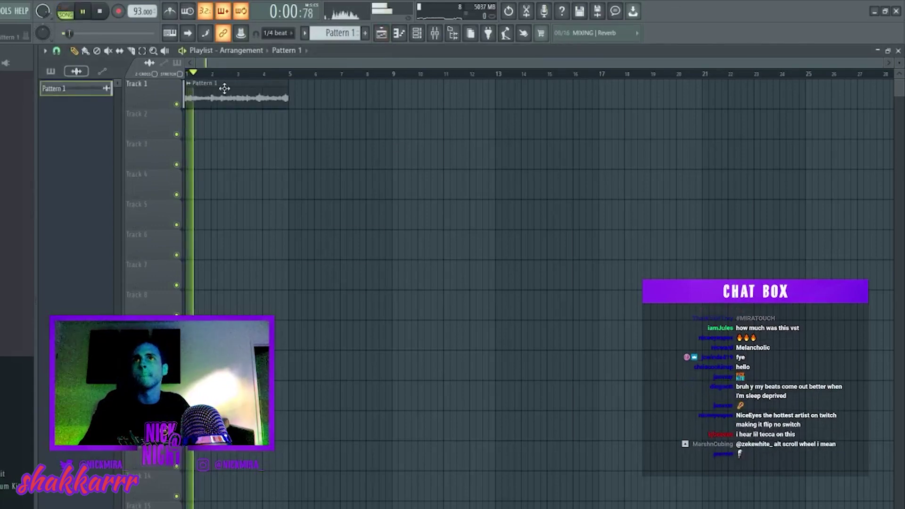
double_click(262, 83)
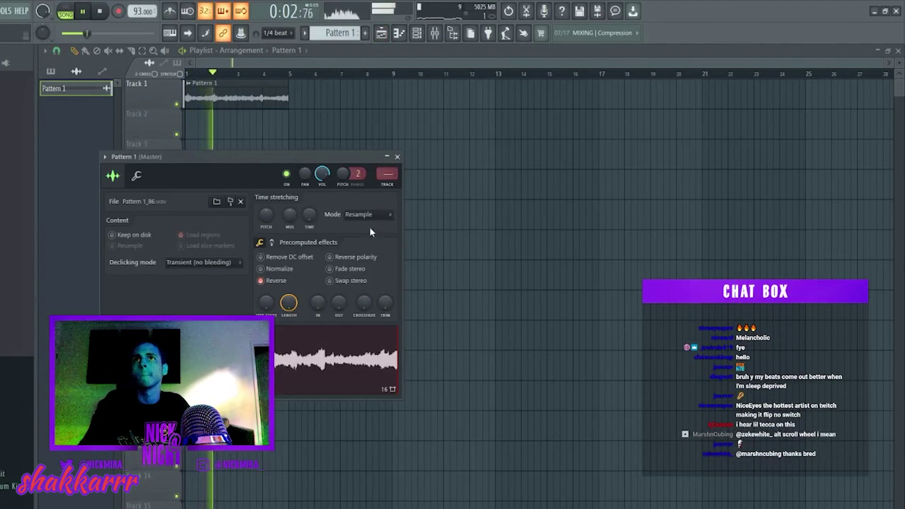
click(397, 156)
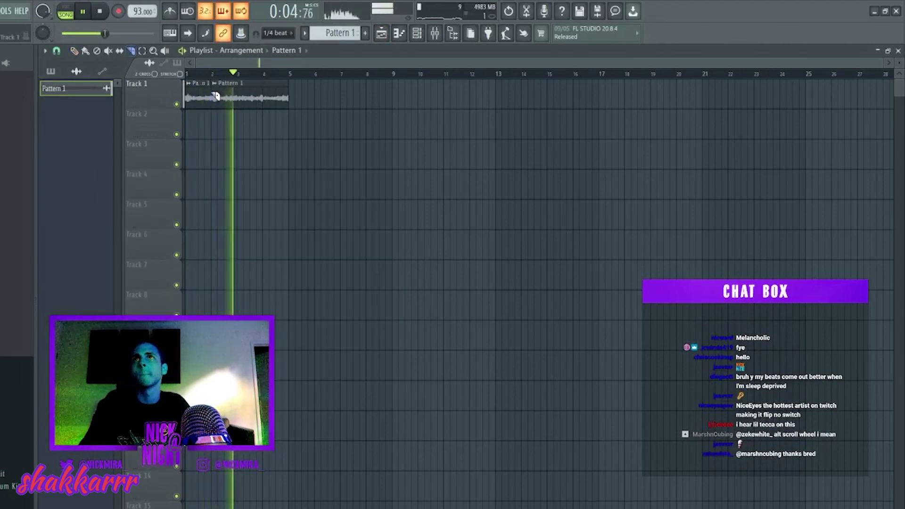
Step: Slice the reversed Pattern 1 audio clip at bars 2, 3 and 4 and rearrange the pieces on Track 2
click(269, 92)
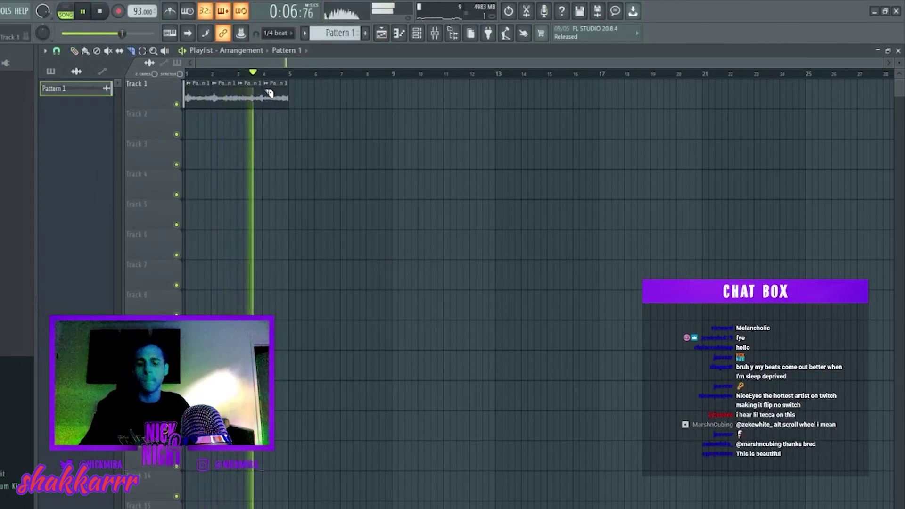
drag(277, 98, 199, 128)
drag(249, 94, 274, 134)
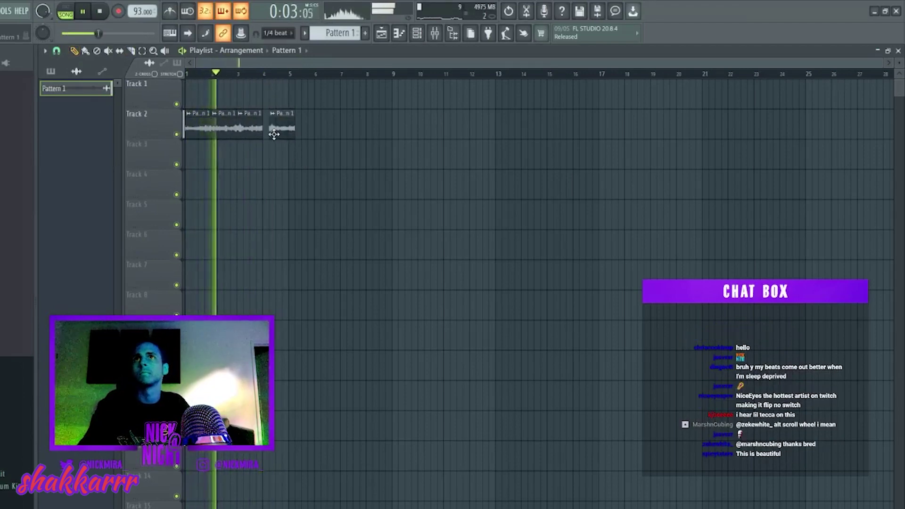
Step: Set the audio clip's time-stretching mode to Stretch and route it to mixer track 5
double_click(203, 125)
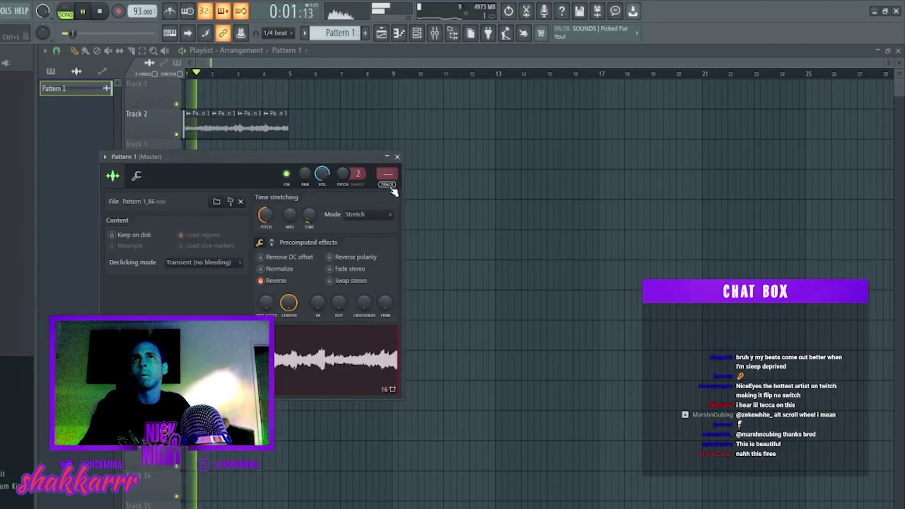
click(388, 181)
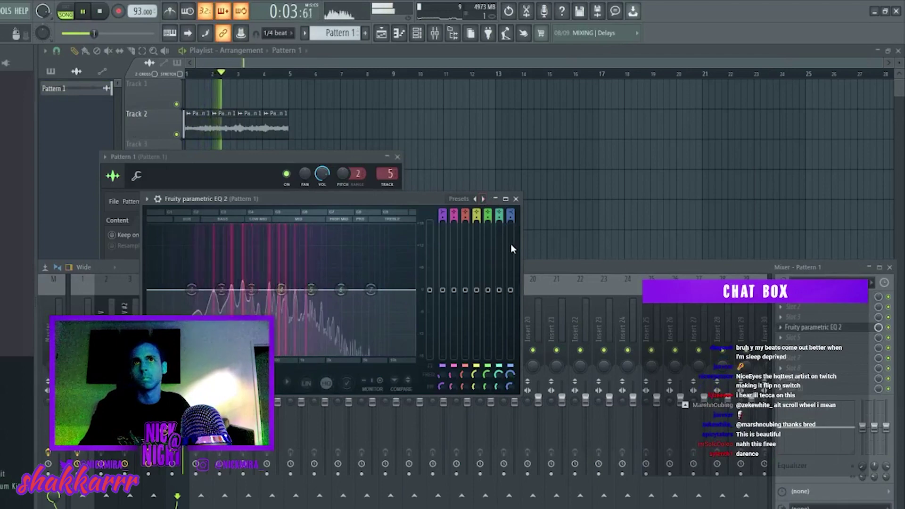
Step: Apply the 40Hz + 18kHz cut preset to Fruity parametric EQ 2 on the Pattern 1 track, raising the low cut and lowering the high cut
click(482, 199)
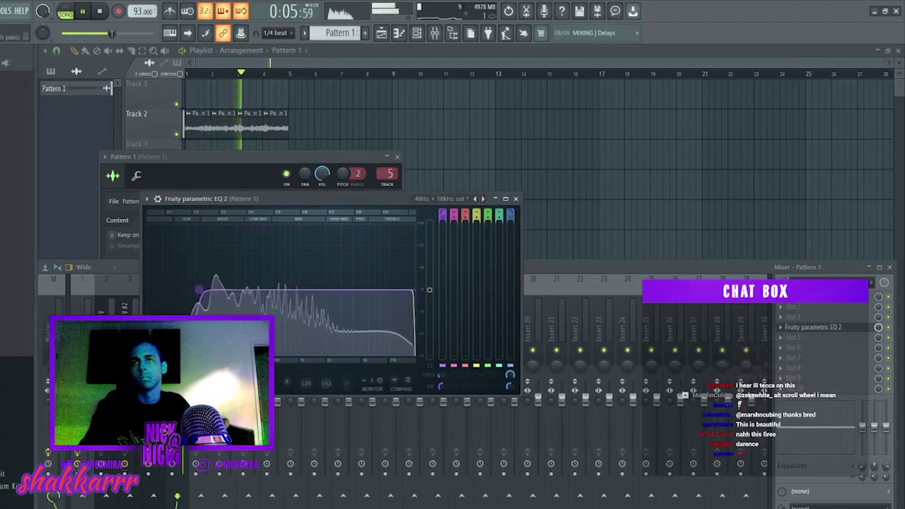
drag(386, 293, 359, 290)
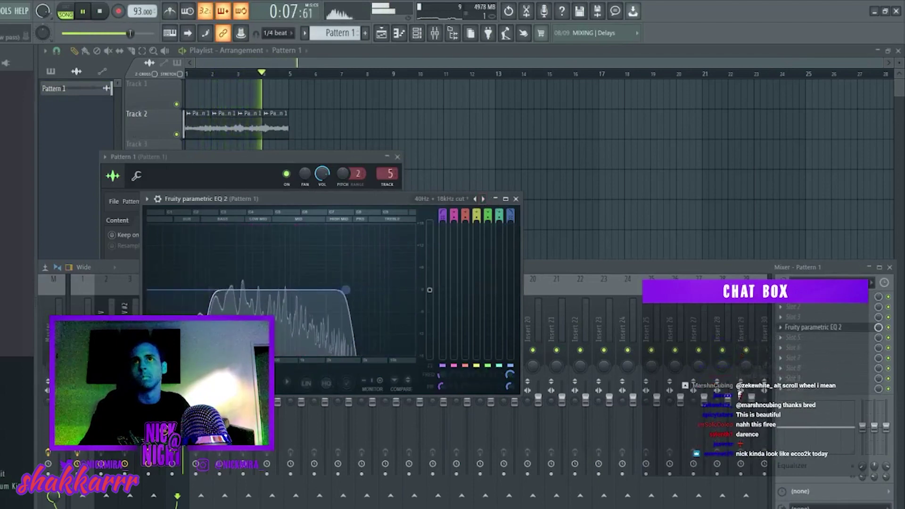
Step: Set the audio clip's declicking mode to Generic (bleeding) and duplicate its four pieces up to bar 9
click(271, 123)
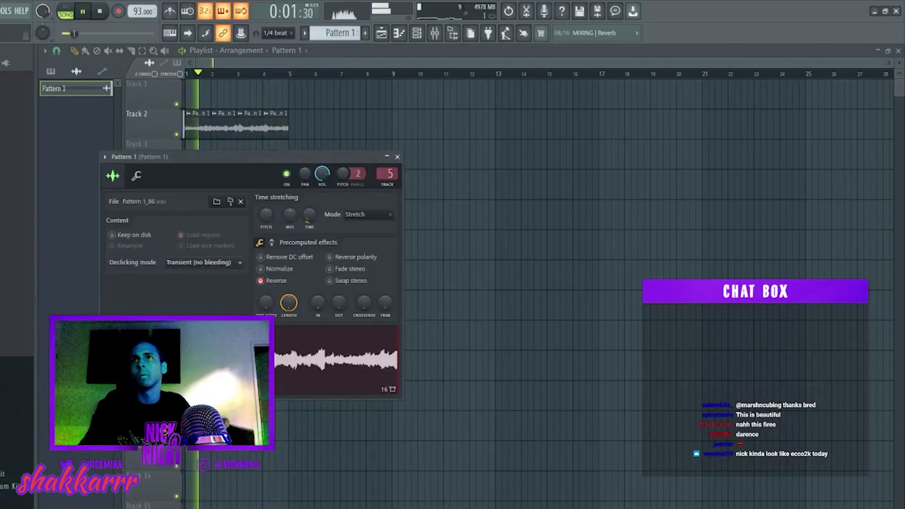
click(397, 157)
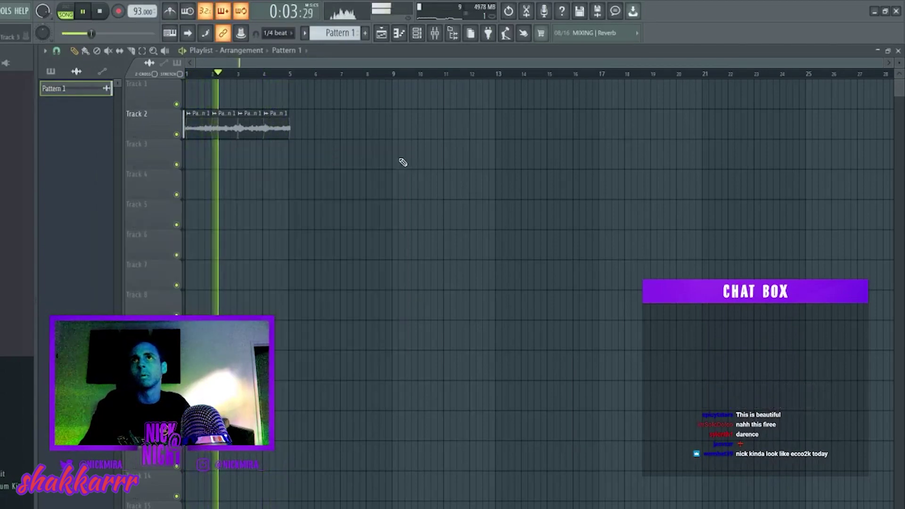
double_click(276, 137)
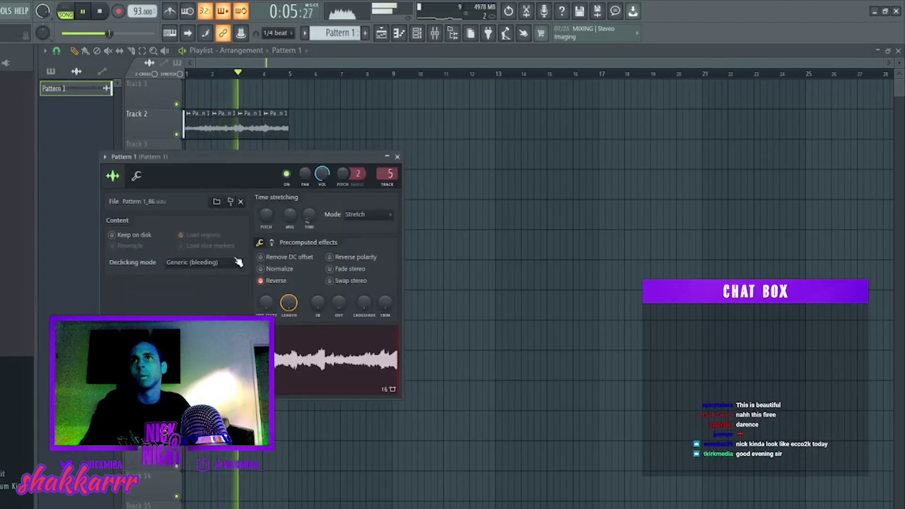
click(397, 156)
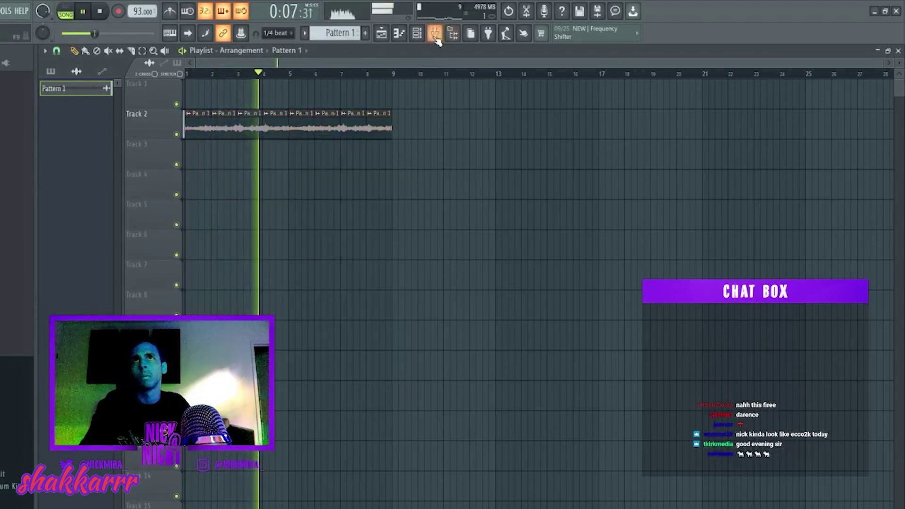
Step: Check the Fruity parametric EQ 2 curve on the Pattern 1 mixer track and return to the playlist
click(435, 33)
click(811, 328)
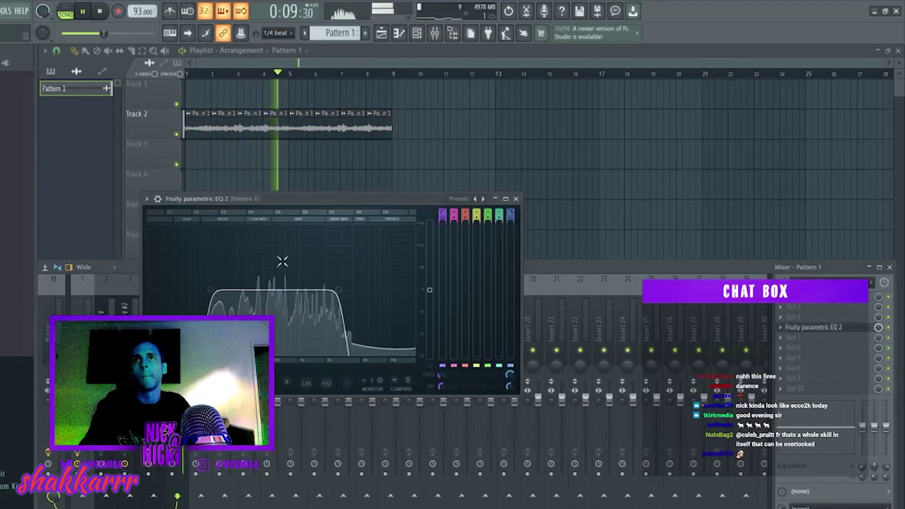
key(F5)
Step: Place Pattern 1 at the start of Track 1 and duplicate it up to bar 9
drag(71, 89, 188, 93)
key(ctrl+b)
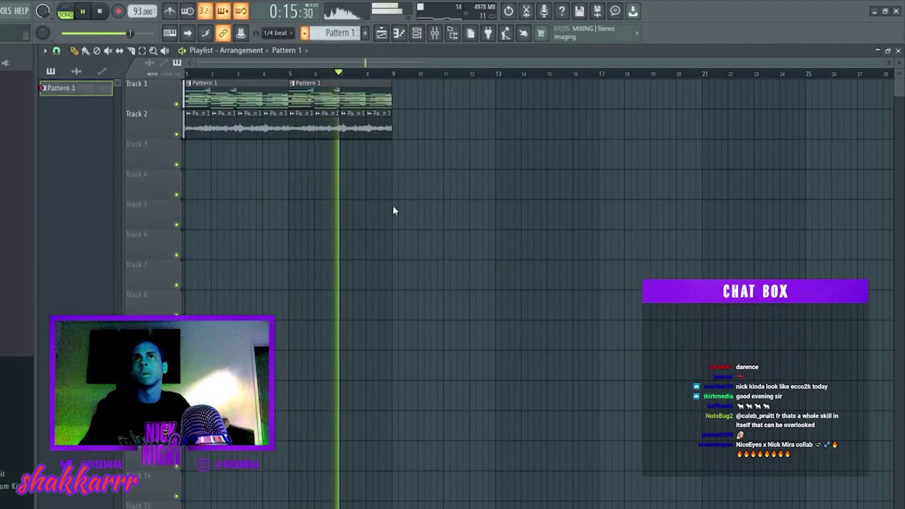
Step: Split Pattern 1 by channel and place the five resulting patterns at bar 1 on Tracks 3 to 7
key(ctrl+shift+c)
shift+click(84, 157)
drag(84, 157, 188, 143)
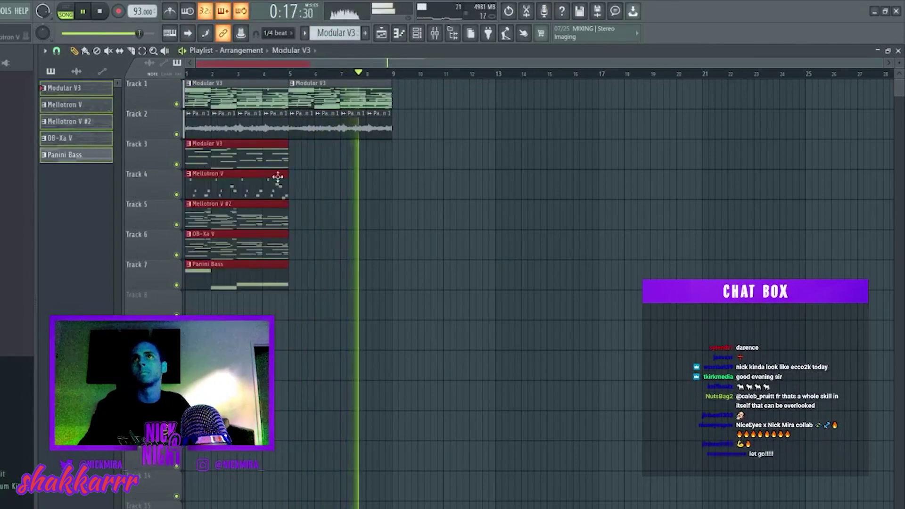
Step: Duplicate the five channel clips up to bar 9, and delete the surplus copies and the clips on Track 1
drag(304, 140, 214, 281)
key(ctrl+b)
key(ctrl+b)
key(Delete)
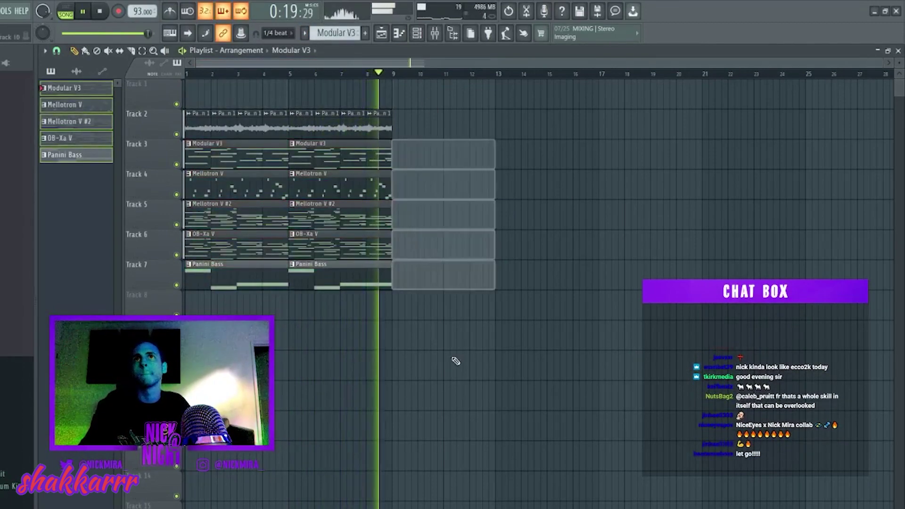
Step: Duplicate the clips of bars 1 to 8 on Tracks 2 to 7 so the arrangement runs to bar 17
drag(393, 128, 184, 259)
key(ctrl+b)
click(334, 190)
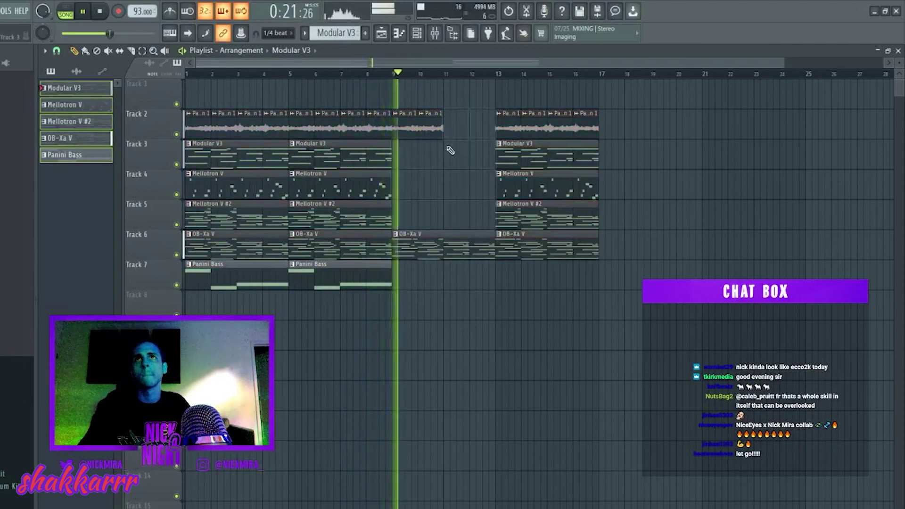
drag(376, 284, 198, 269)
key(ctrl+b)
click(248, 277)
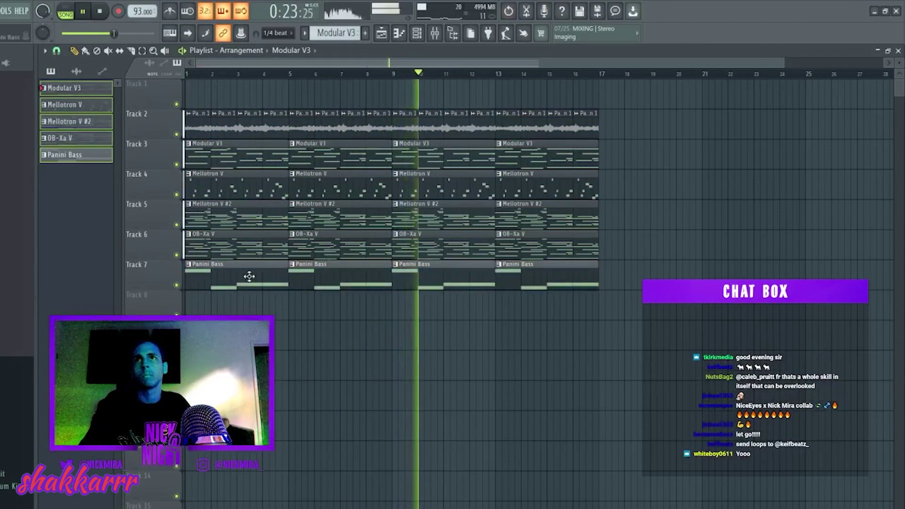
Step: Delete Panini Bass outside bars 5 to 8, the audio clips from bar 9 onward, and Mellotron V #2 in bars 9 to 12
right_click(248, 277)
right_click(471, 283)
right_click(535, 270)
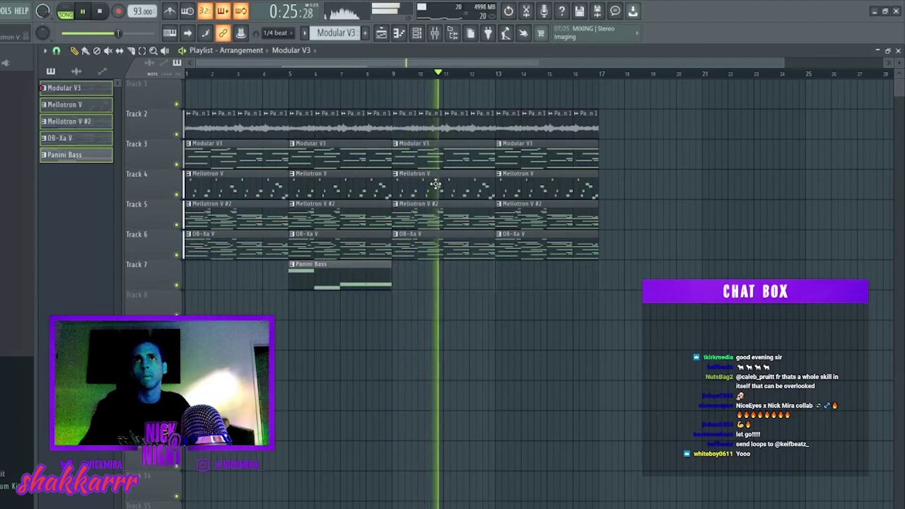
right_click(508, 127)
right_click(469, 219)
Step: Copy an OB-Xa V clip to bar 17 on Track 6 and a Modular V3 clip to bar 21 on Track 3
scroll(509, 71, down, 3)
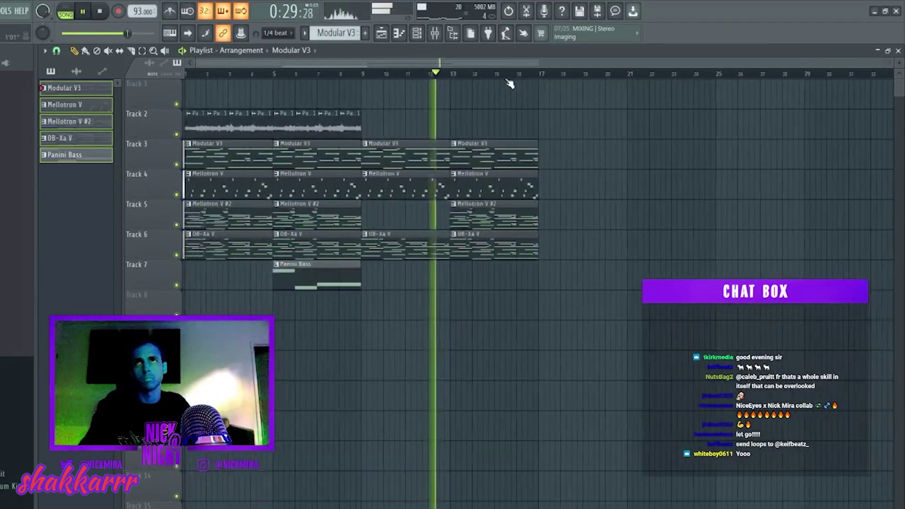
drag(500, 245, 589, 245)
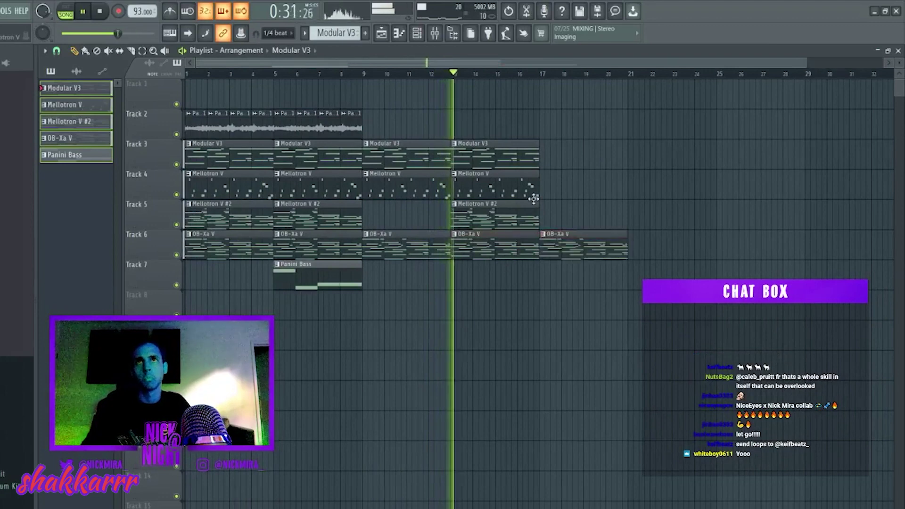
mouse_move(554, 165)
mouse_down()
mouse_move(640, 157)
mouse_move(631, 155)
mouse_up()
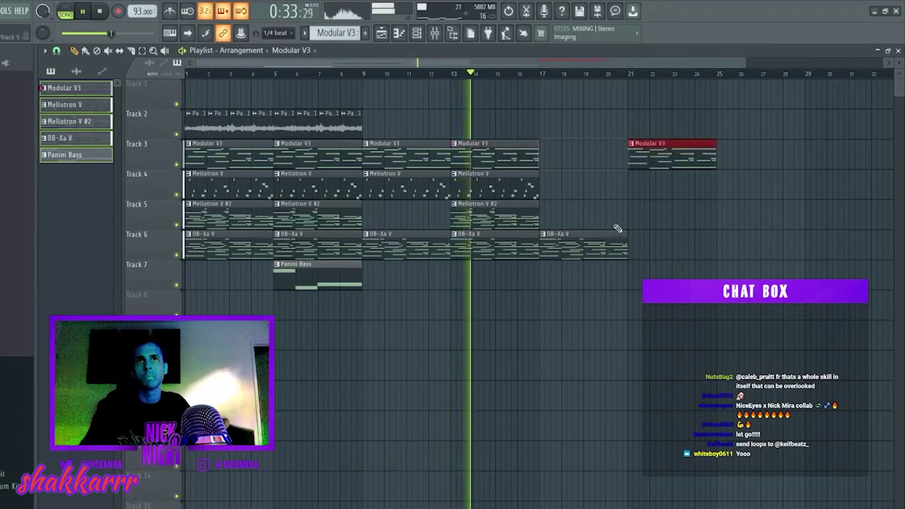
Step: Copy a Mellotron V clip to bar 21 on Track 4 and a four-bar run of audio clips to bar 25 on Track 2
click(634, 242)
right_click(669, 235)
drag(548, 186, 638, 186)
drag(359, 125, 796, 215)
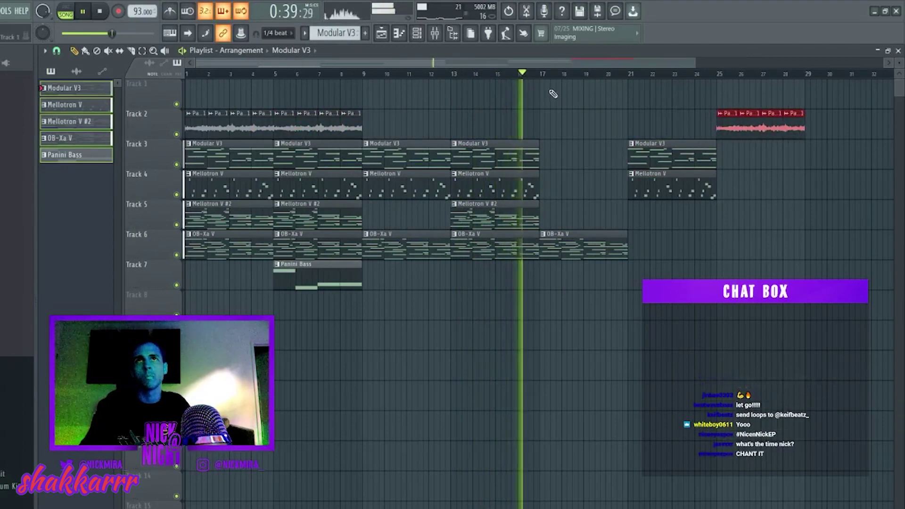
Step: Copy the four-bar audio run to bar 17 on Track 2 and delete the OB-Xa V clip at bar 17
scroll(549, 81, down, 2)
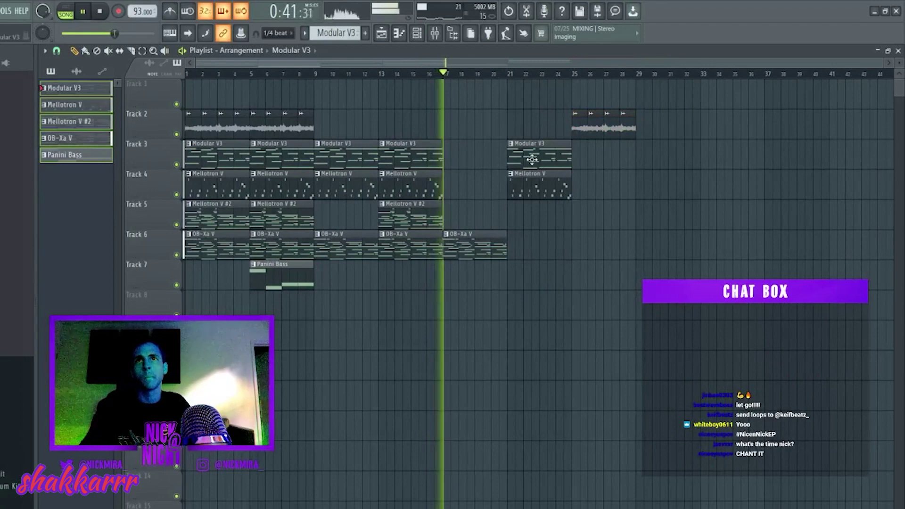
drag(596, 133, 452, 128)
right_click(499, 241)
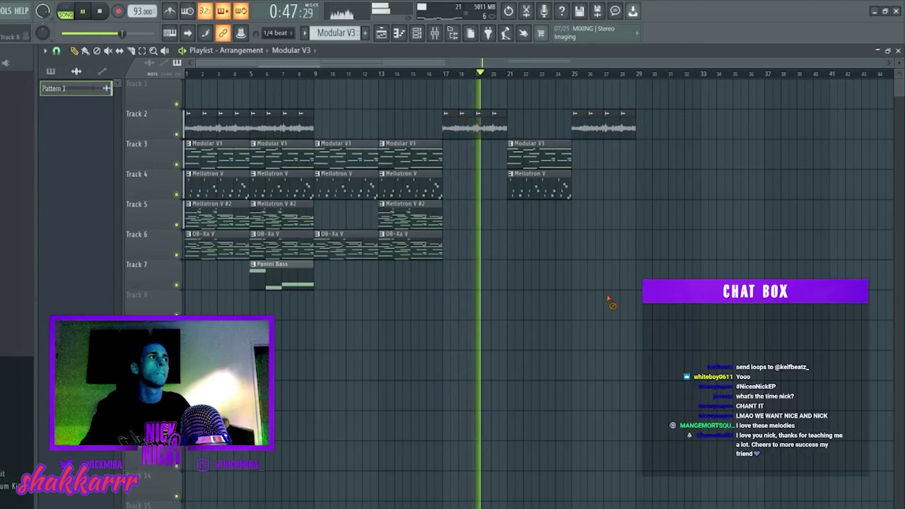
Step: Create a new empty pattern, paint it along Track 9 up to bar 29, and select bars 21 to 24 for loop playback
key(F4)
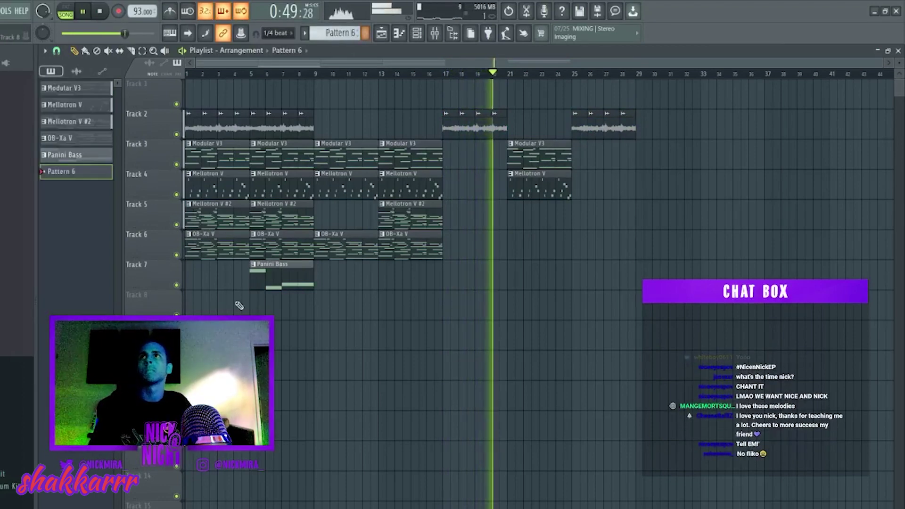
drag(255, 324, 585, 325)
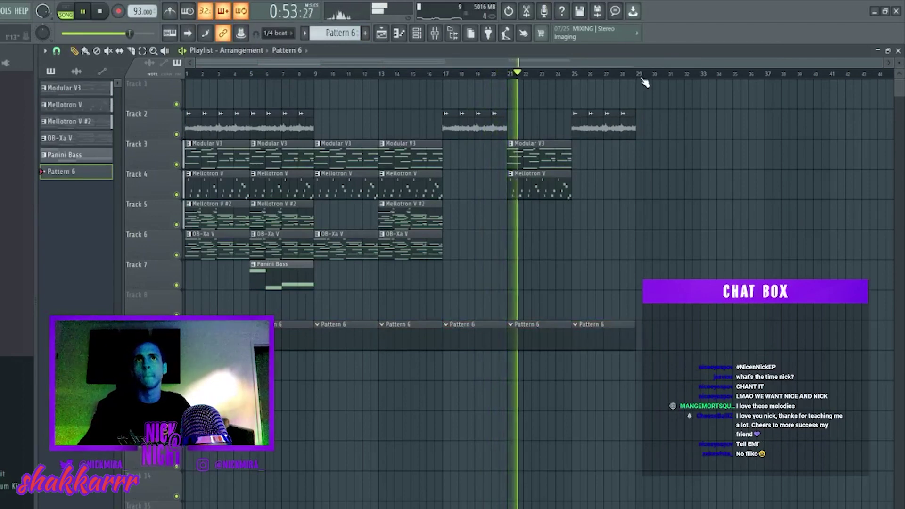
drag(576, 78, 519, 92)
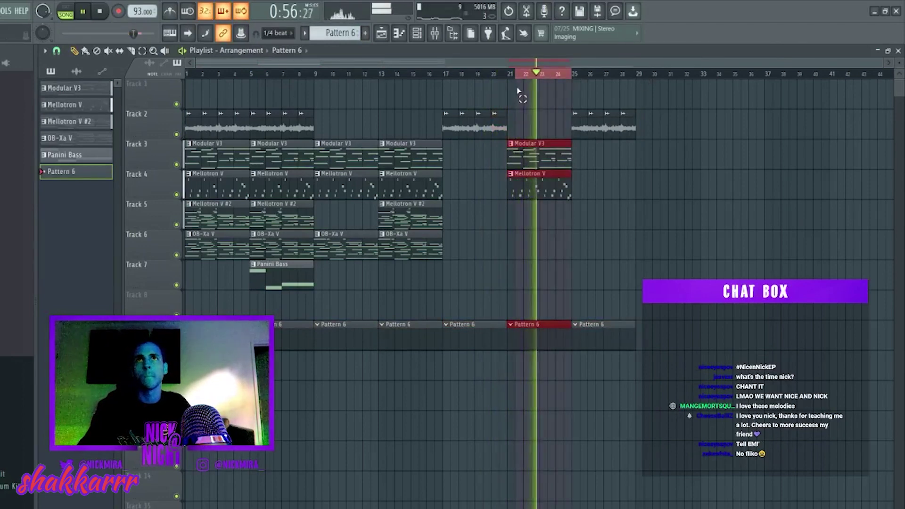
Step: Fill the YK - Metro HH (Hats)_3 channel with C5 hits on every step across the four bars of Pattern 6
click(417, 33)
scroll(113, 54, up, 1)
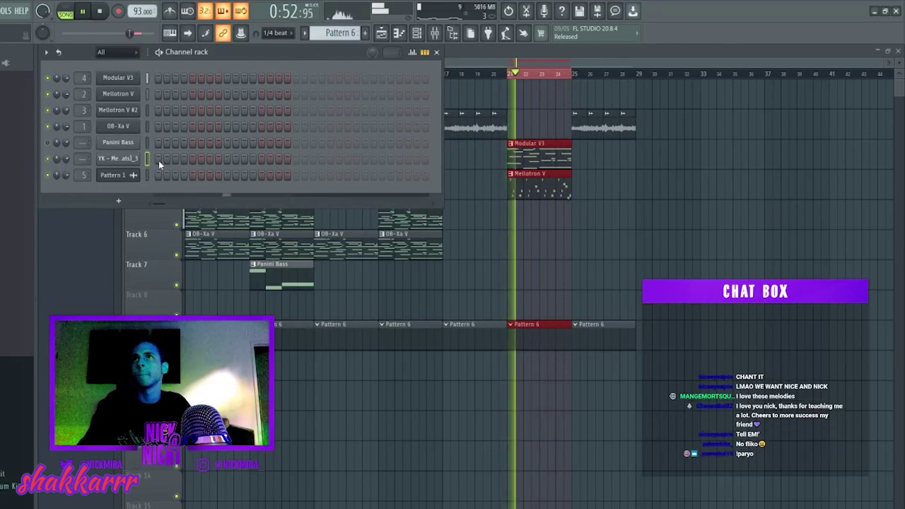
drag(158, 161, 426, 160)
key(F7)
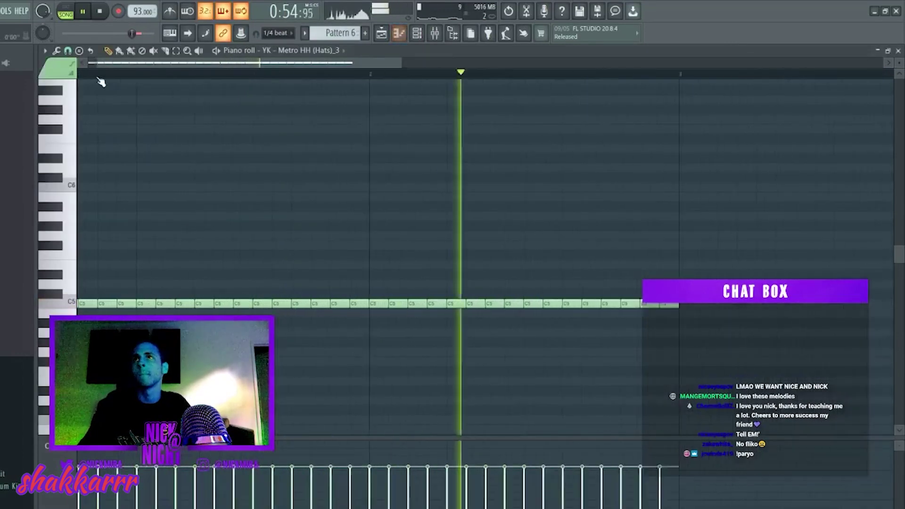
key(F7)
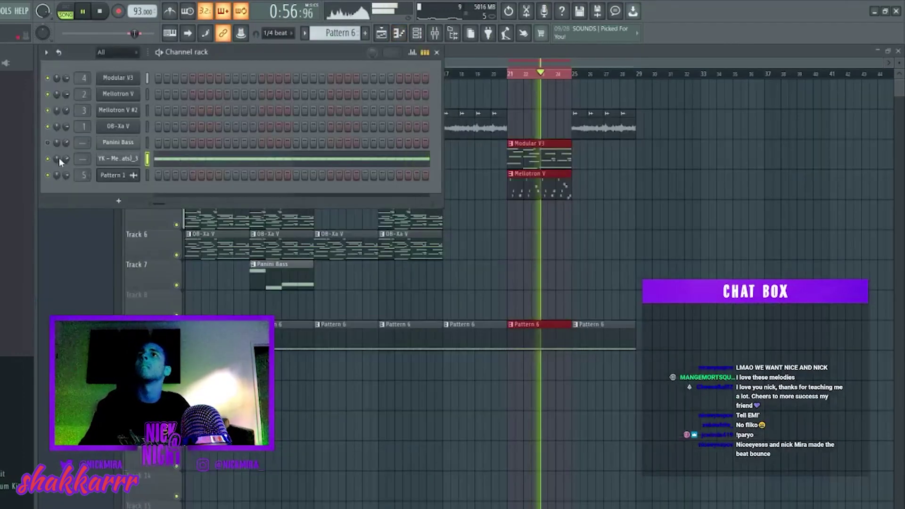
click(175, 162)
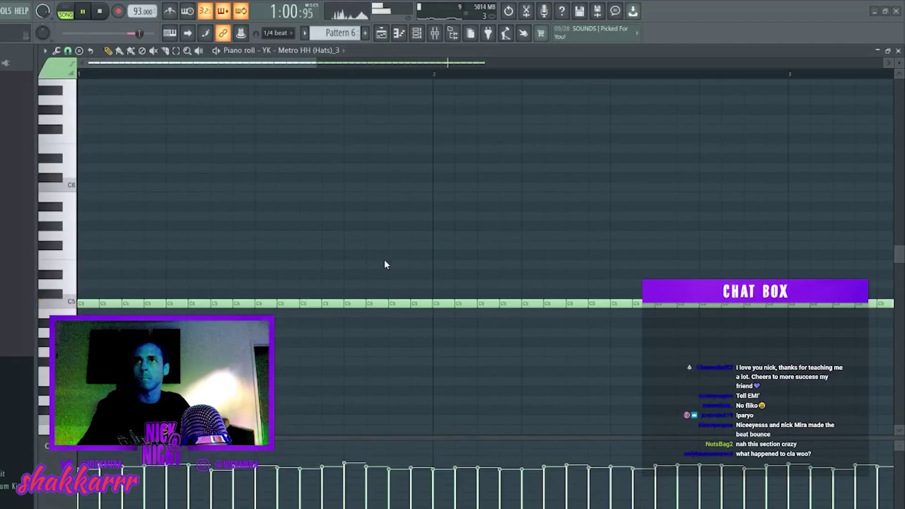
Step: Chop the first and fourth hi-hat notes of bar 1 into four-note rolls, lowering the second roll to A4
click(154, 303)
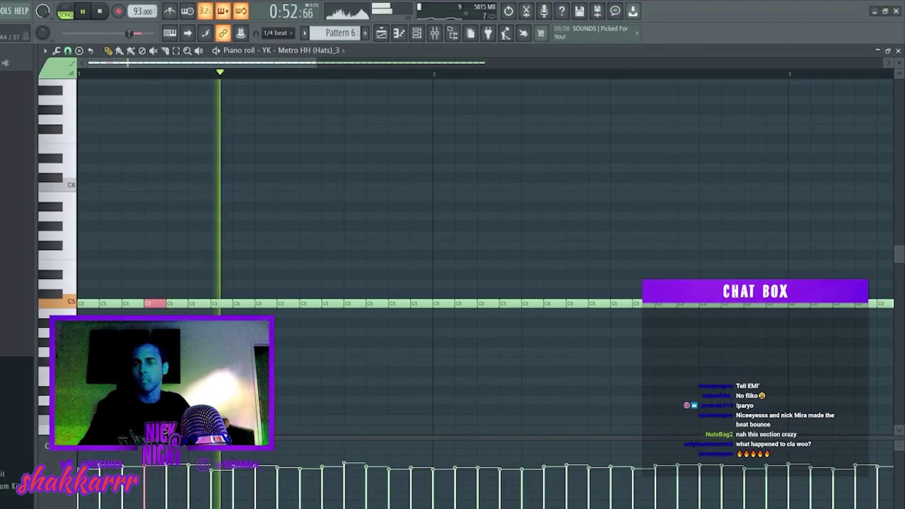
click(90, 303)
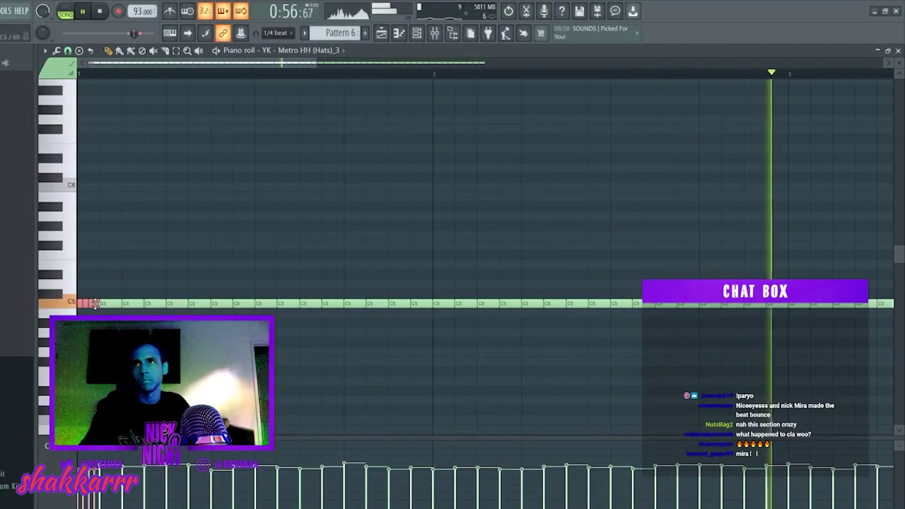
key(ctrl+z)
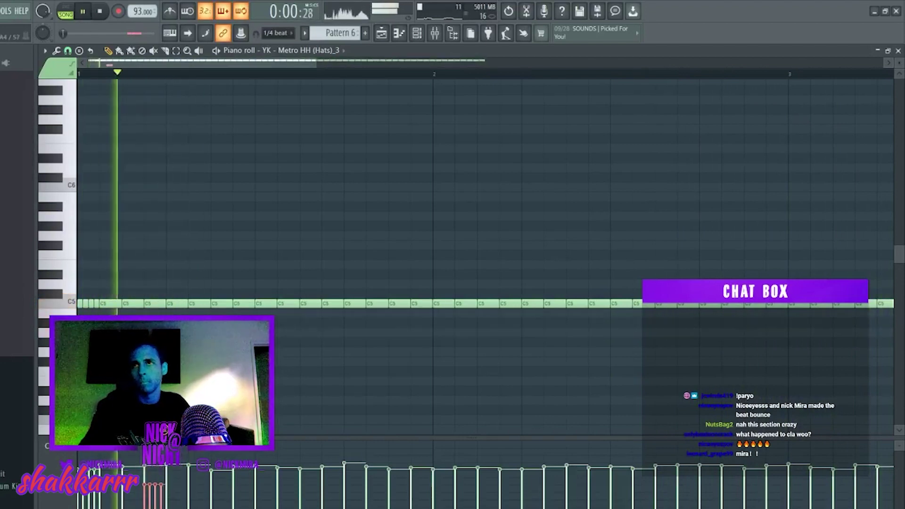
Step: Audition the hi-hats while lowering selected notes in the rest of bar 1 to G#4 and F#4, including steps 11 and 14
key(space)
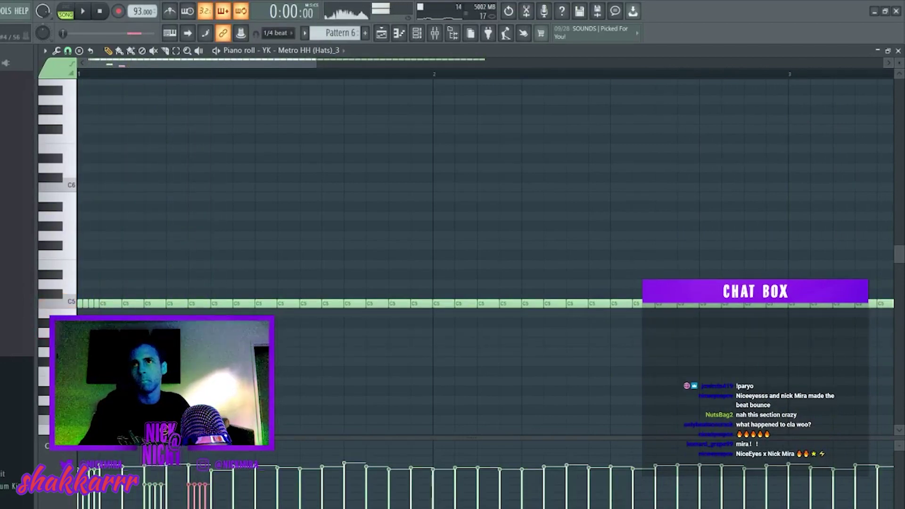
key(space)
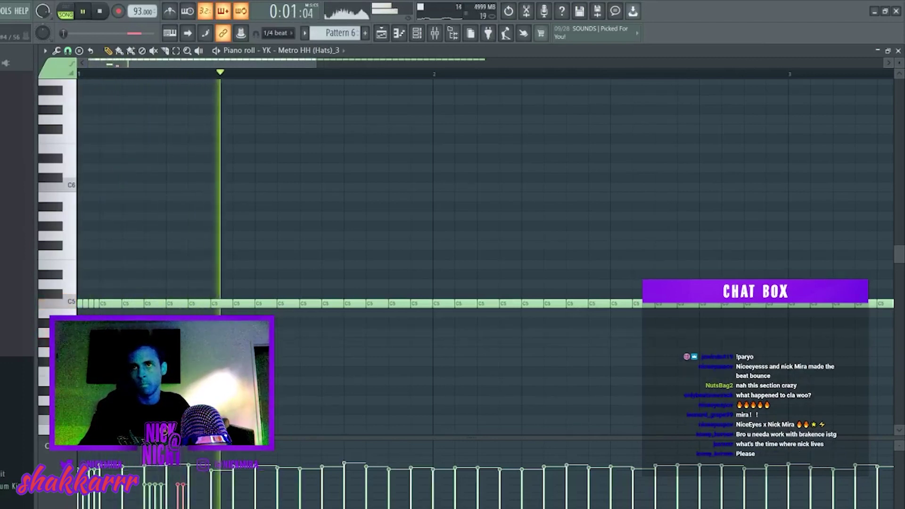
key(space)
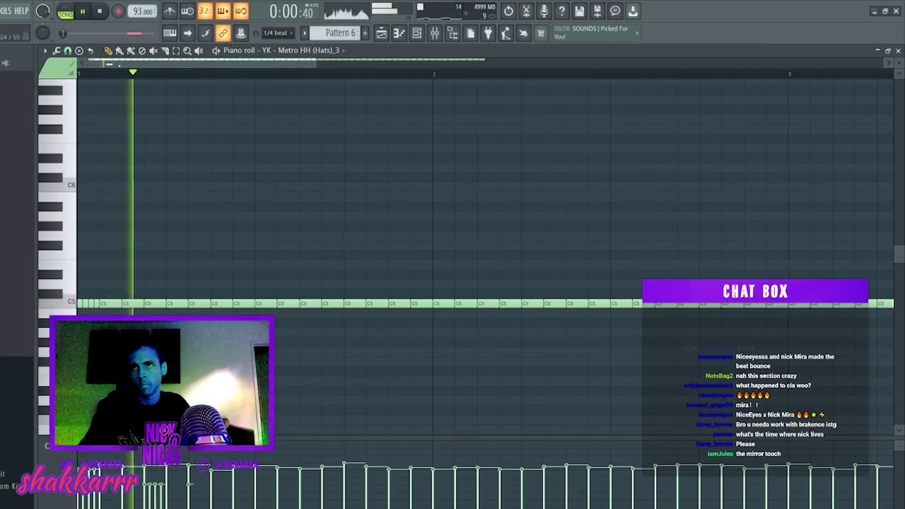
key(space)
key(space)
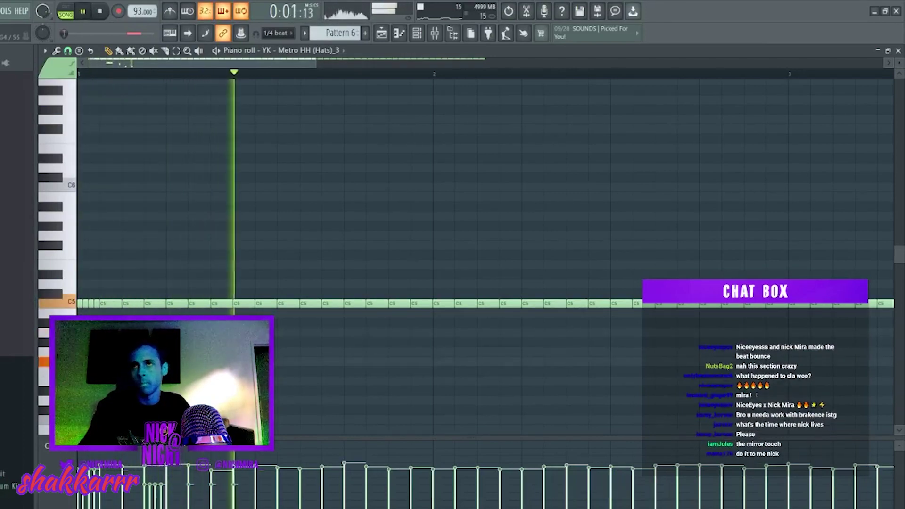
key(space)
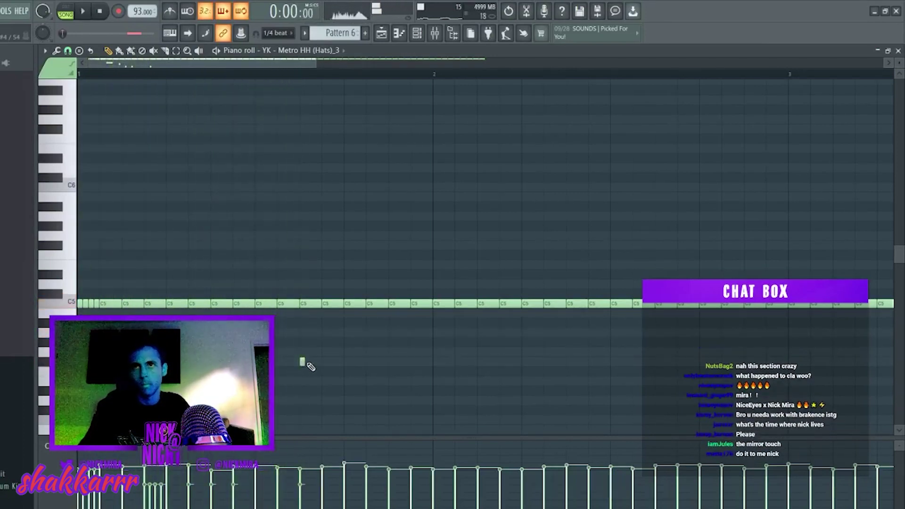
click(368, 361)
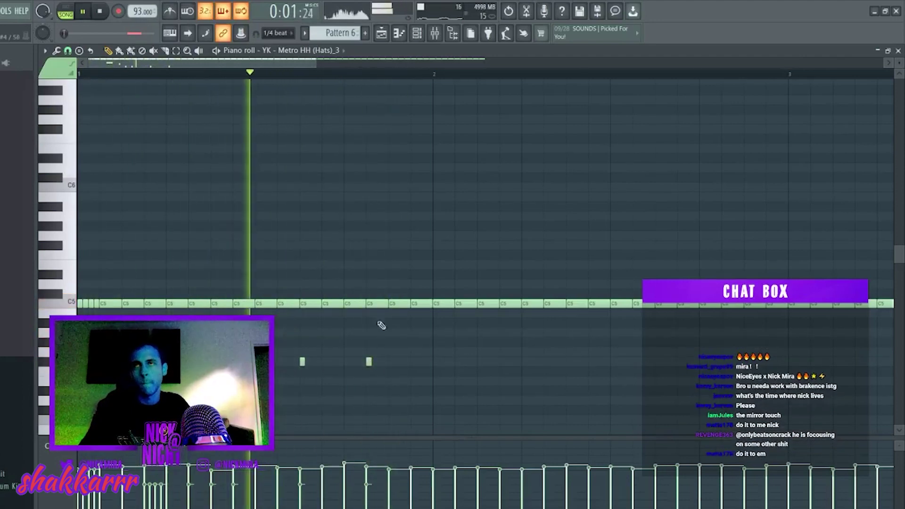
Step: Chop two hi-hat notes in bar 2 into four-note rolls and raise both to D#5
key(F5)
click(513, 74)
key(F6)
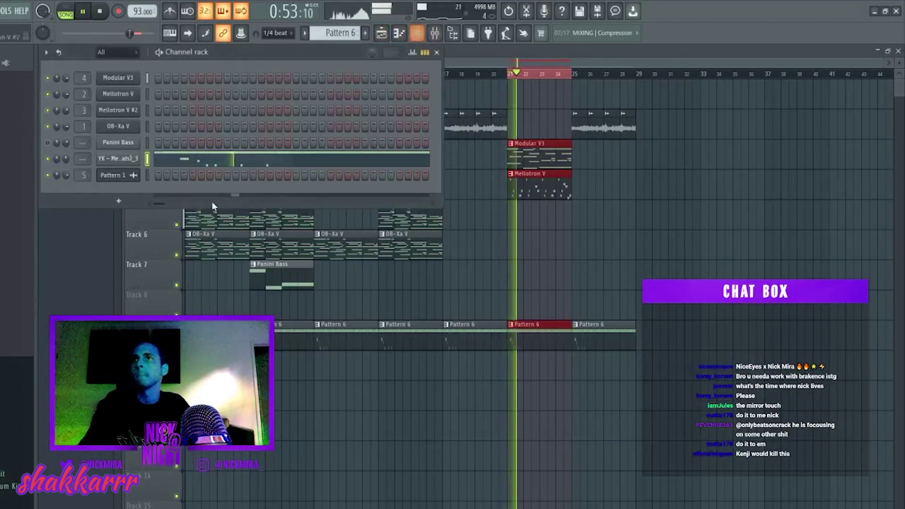
click(219, 152)
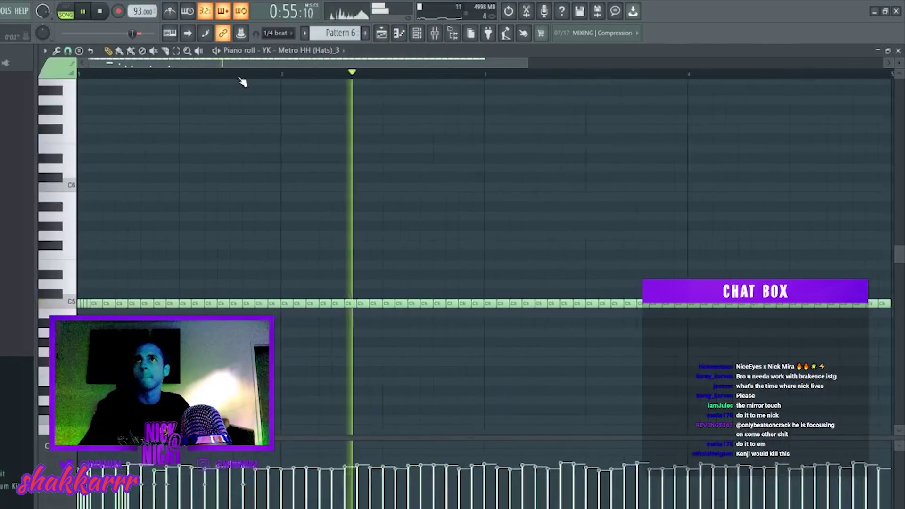
drag(302, 307, 304, 308)
click(302, 303)
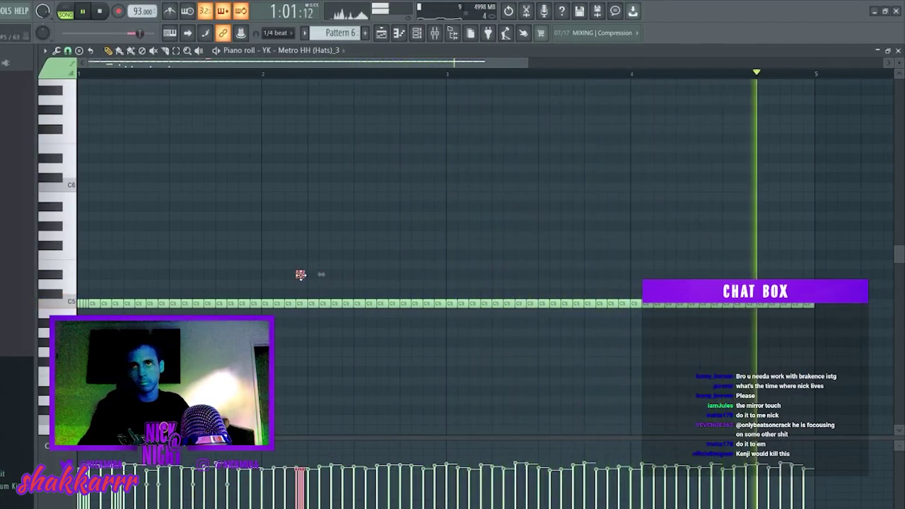
drag(336, 275, 330, 324)
Step: Delete the hi-hat notes from bar 3 onward and chop a C5 hat near the end of bar 2 into a roll
drag(452, 304, 891, 433)
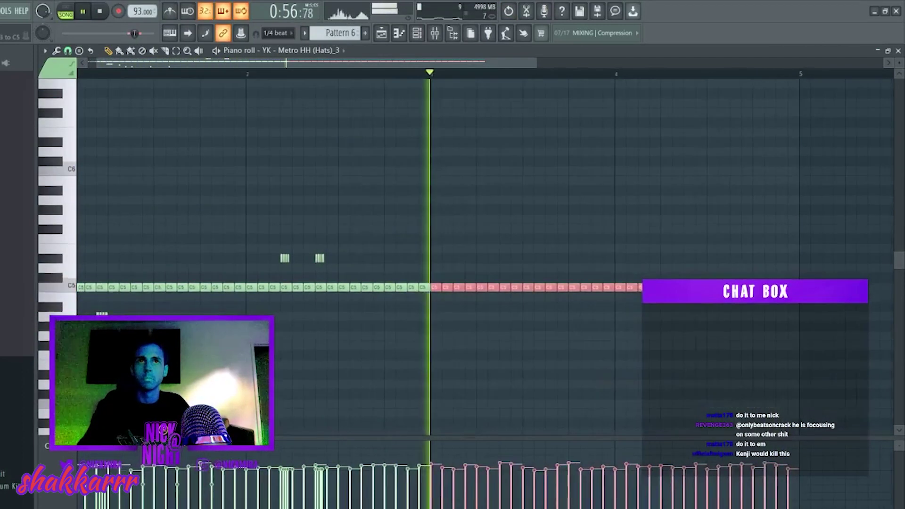
key(Delete)
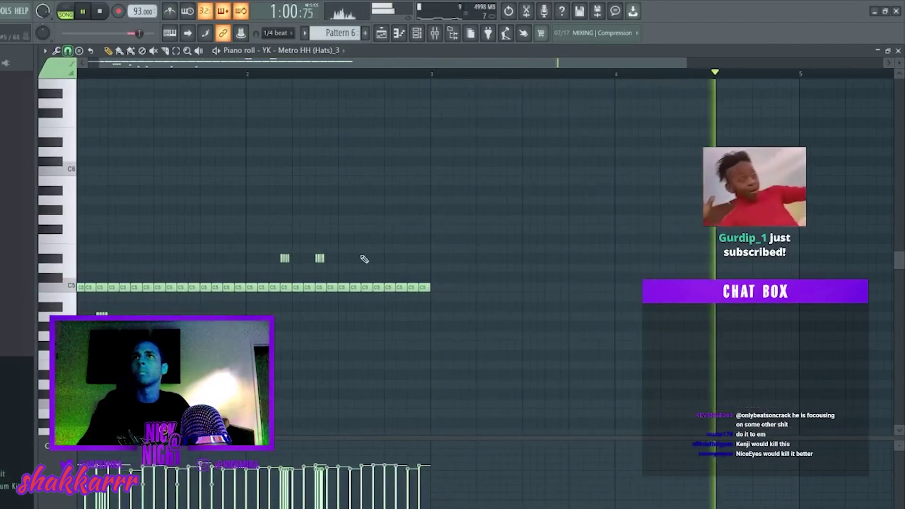
click(394, 288)
click(412, 288)
click(421, 288)
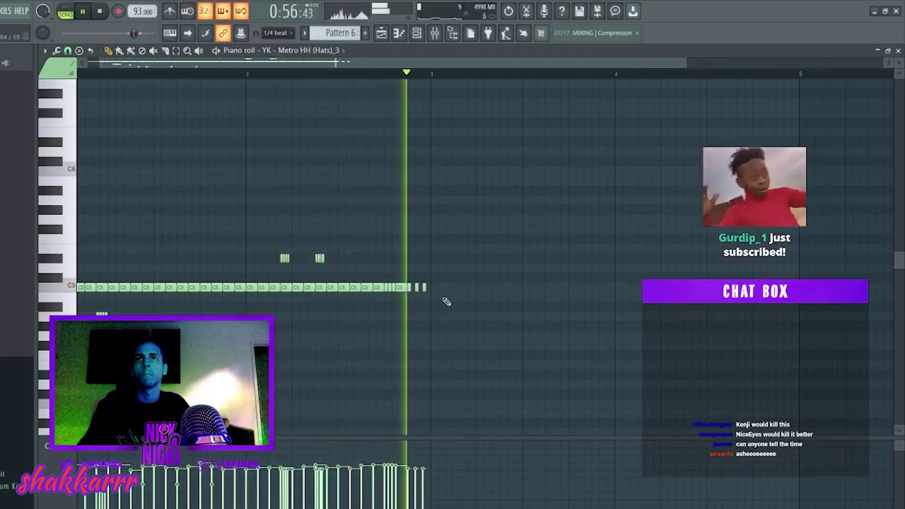
Step: Replace the short trailing hats of bar 2 with a longer final note, and duplicate bars 1 and 2 into bars 3 and 4
right_click(424, 287)
right_click(417, 288)
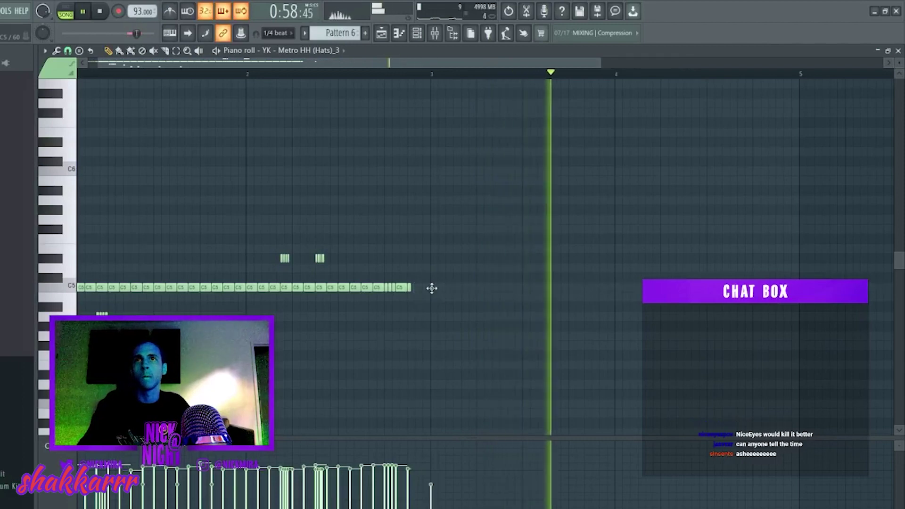
click(430, 288)
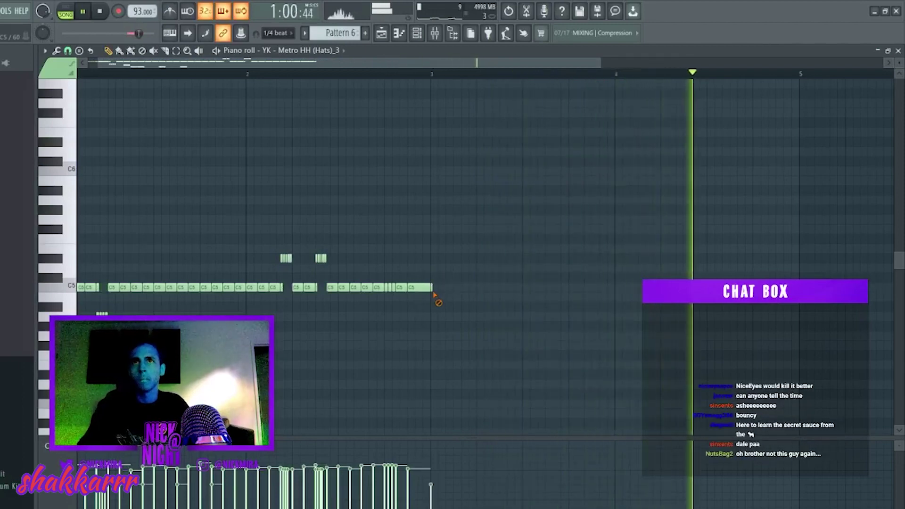
key(ctrl+z)
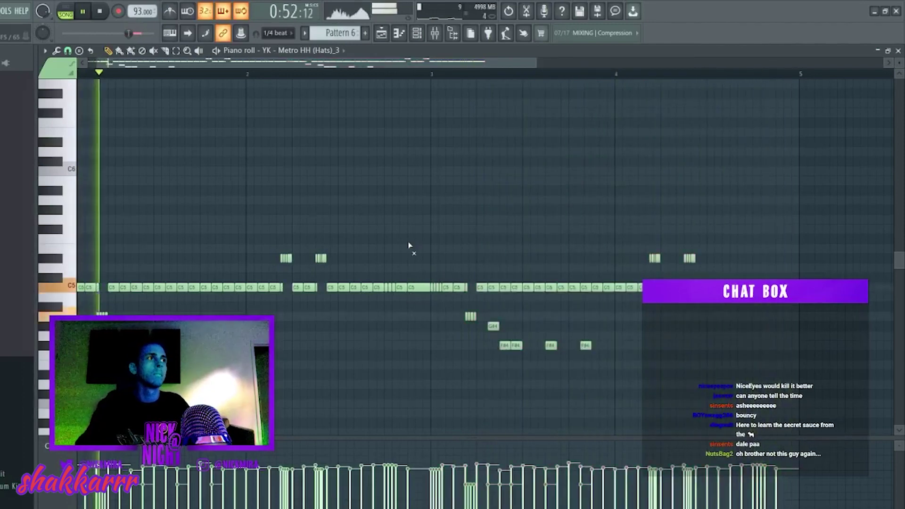
key(F7)
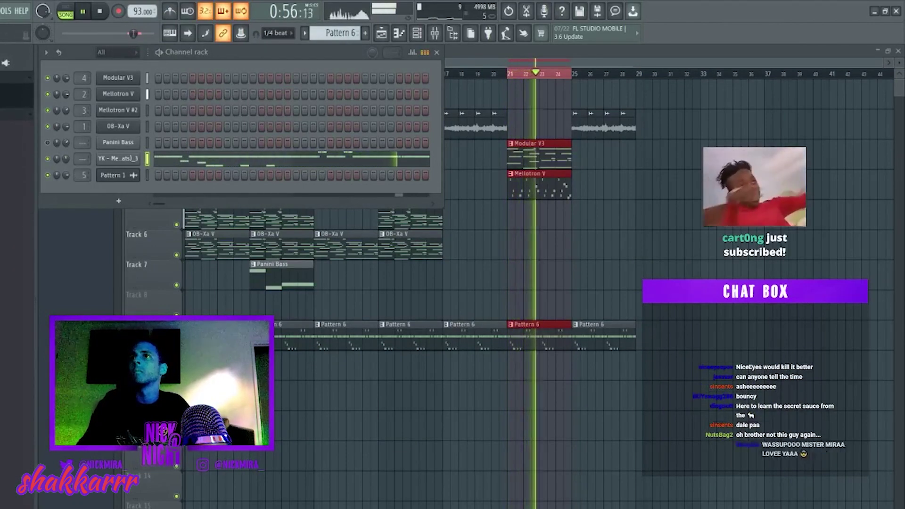
Step: Add the Clap [ Luger Slap ] sample as a channel and place claps on steps 5 and 13 of each of the four bars
drag(27, 201, 134, 163)
click(192, 175)
click(262, 174)
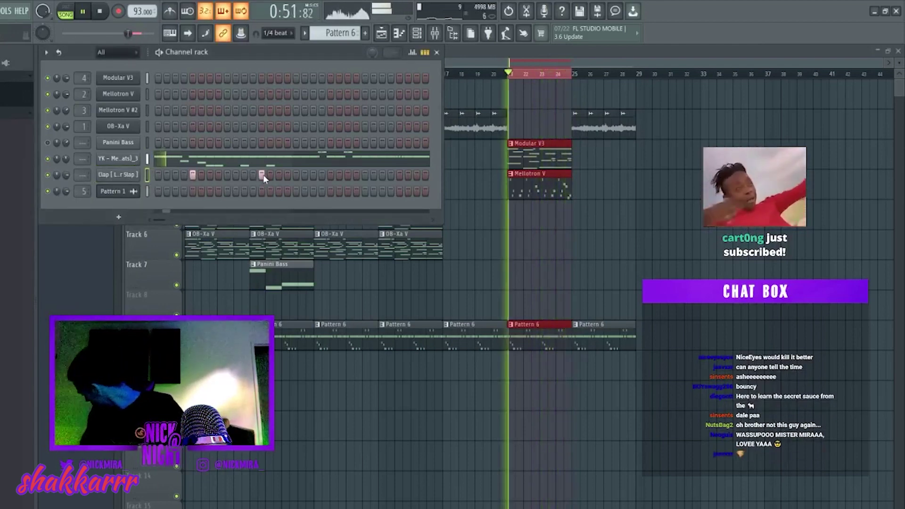
key(F7)
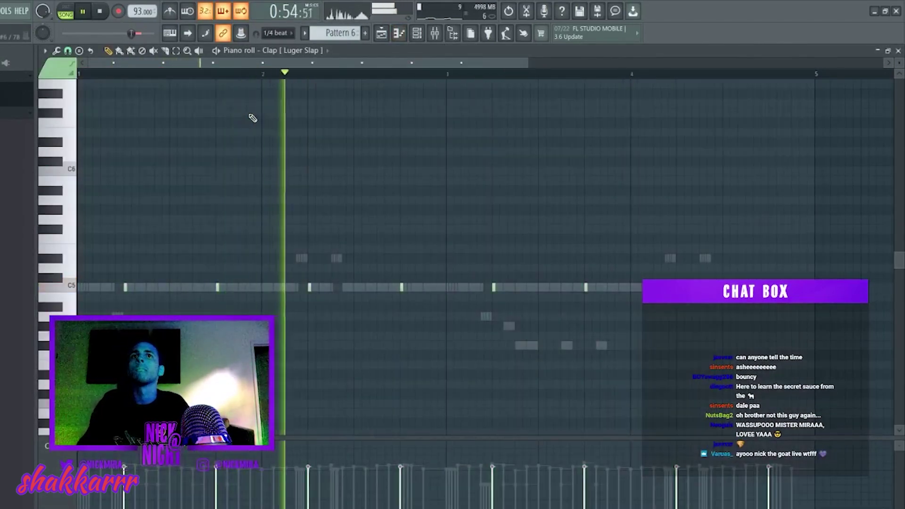
key(ctrl+a)
key(ctrl+d)
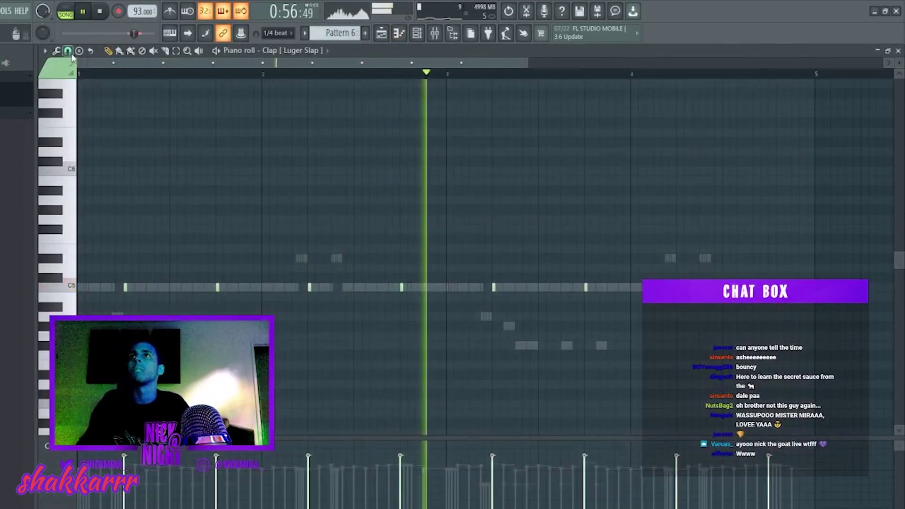
key(F7)
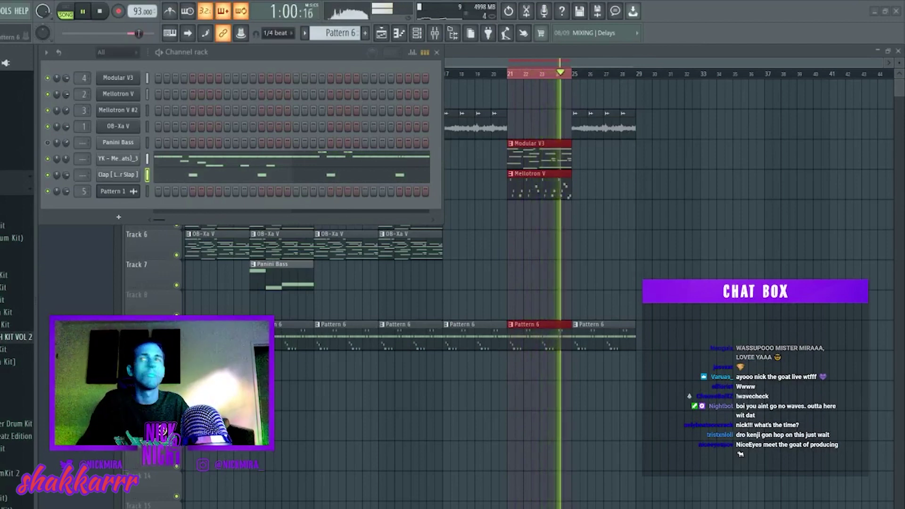
Step: Find another drum kit sample in the browser and add it as a new channel below the clap
click(2, 140)
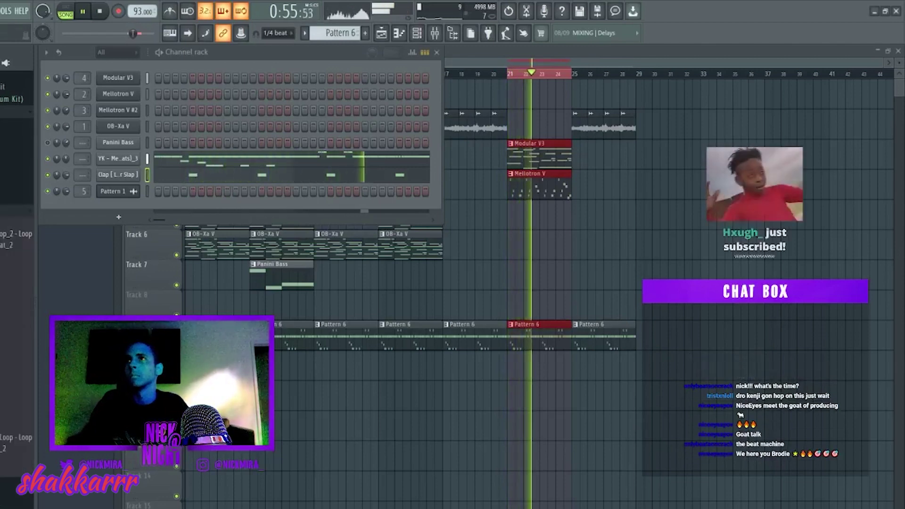
drag(144, 220, 126, 183)
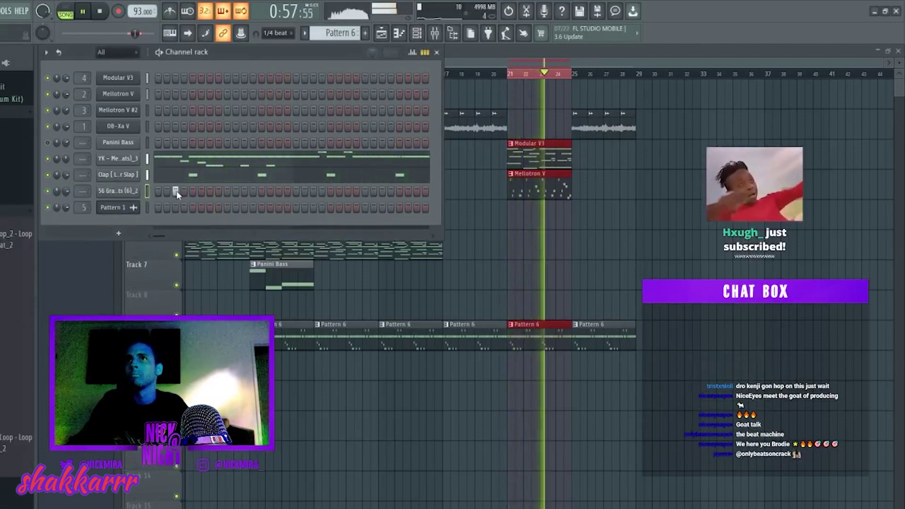
Step: Shorten the sample length of 56 Grams - Hats (6)_2 and duplicate its bars 1 and 2 into bars 3 and 4
click(118, 190)
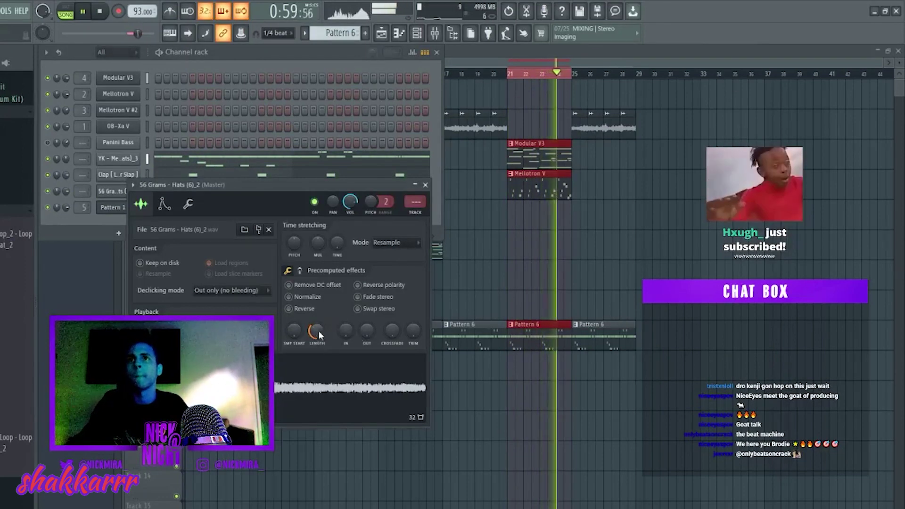
drag(313, 340, 312, 358)
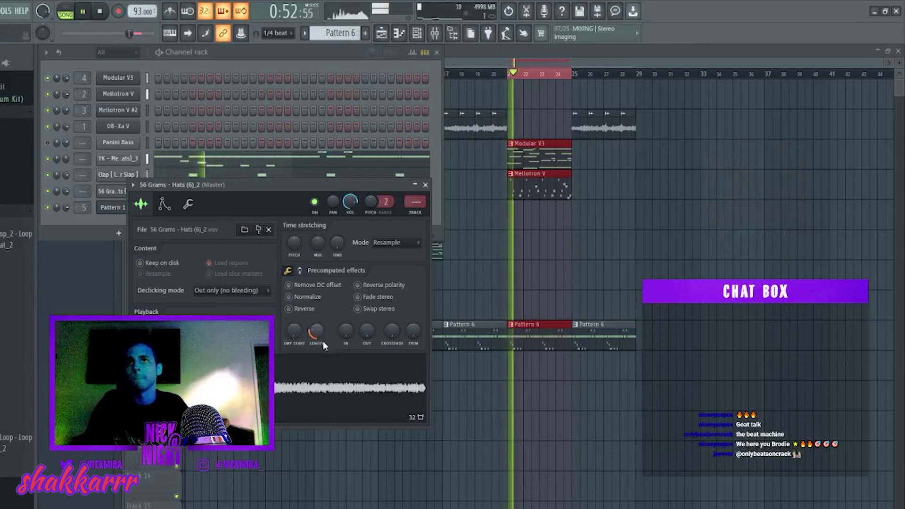
click(169, 190)
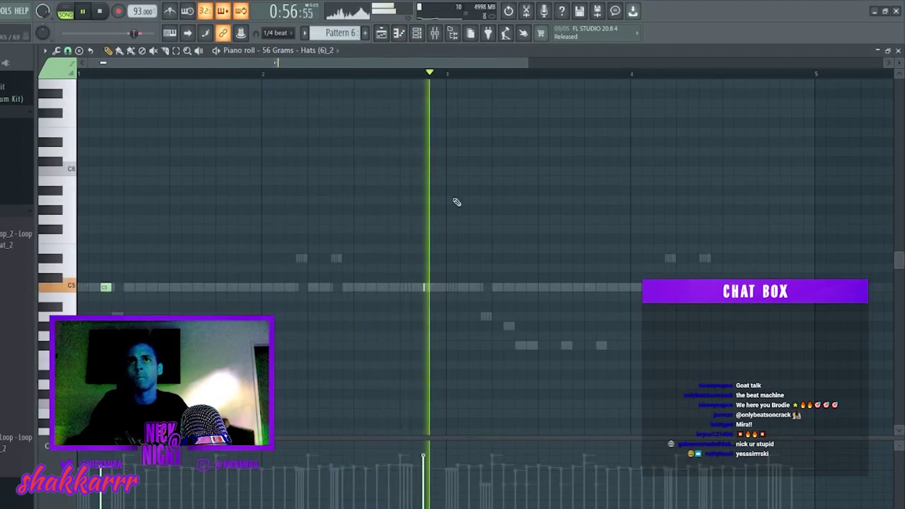
drag(455, 75, 78, 74)
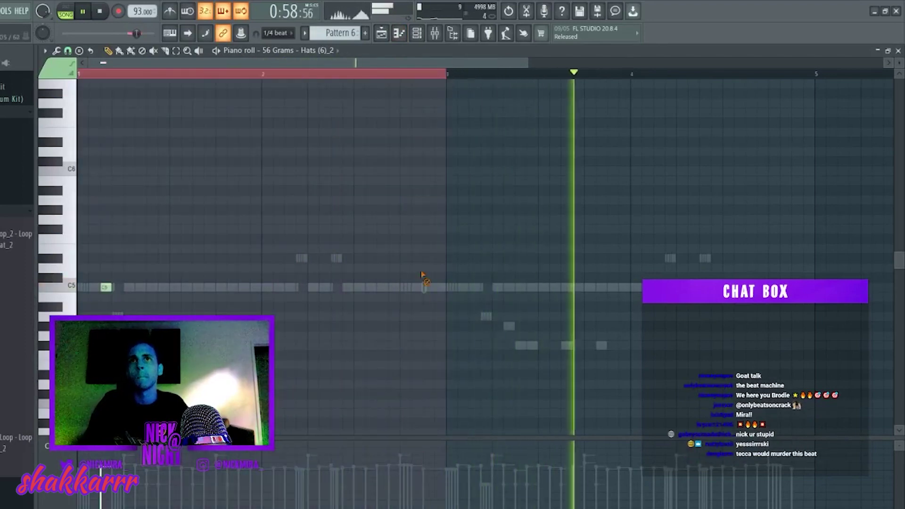
key(ctrl+b)
key(ctrl+d)
key(F7)
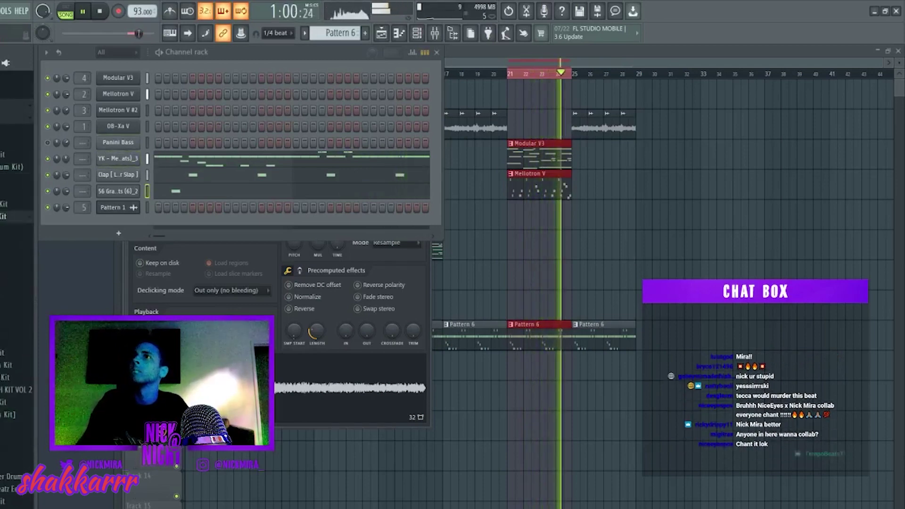
Step: Add the nm - audi 808 sample as a channel and draw two back-to-back G6 notes at the start of bar 1
click(126, 151)
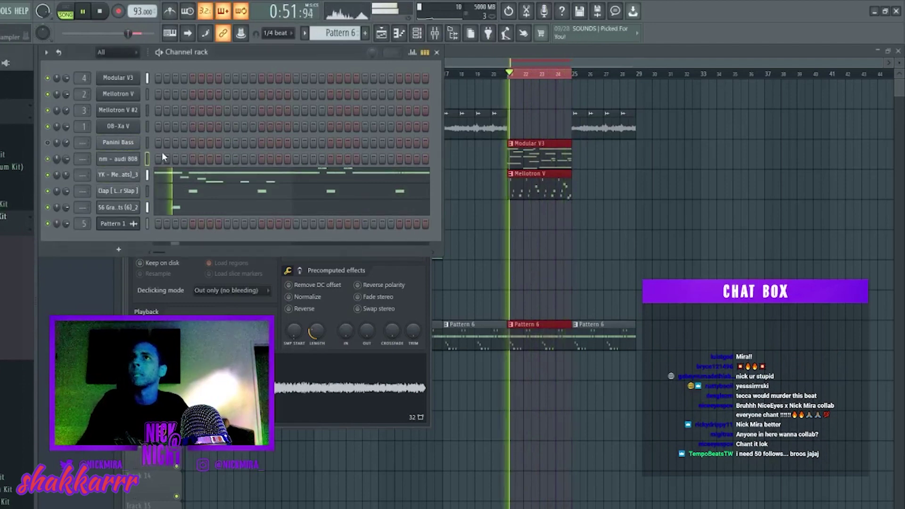
key(F7)
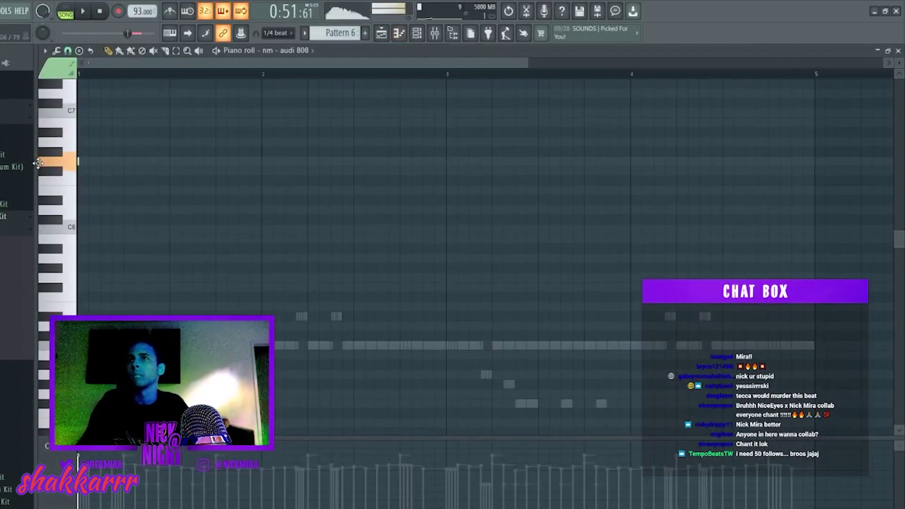
drag(88, 162, 123, 162)
key(space)
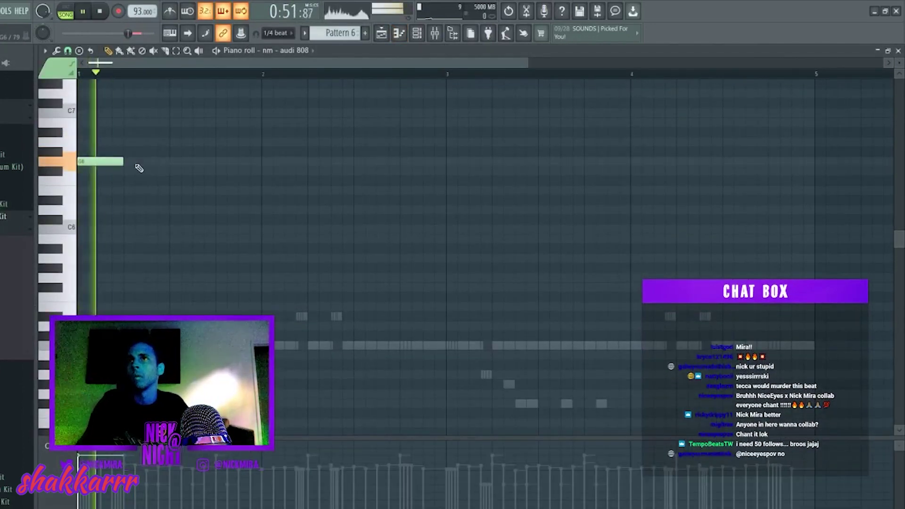
key(space)
click(119, 162)
click(197, 161)
click(181, 161)
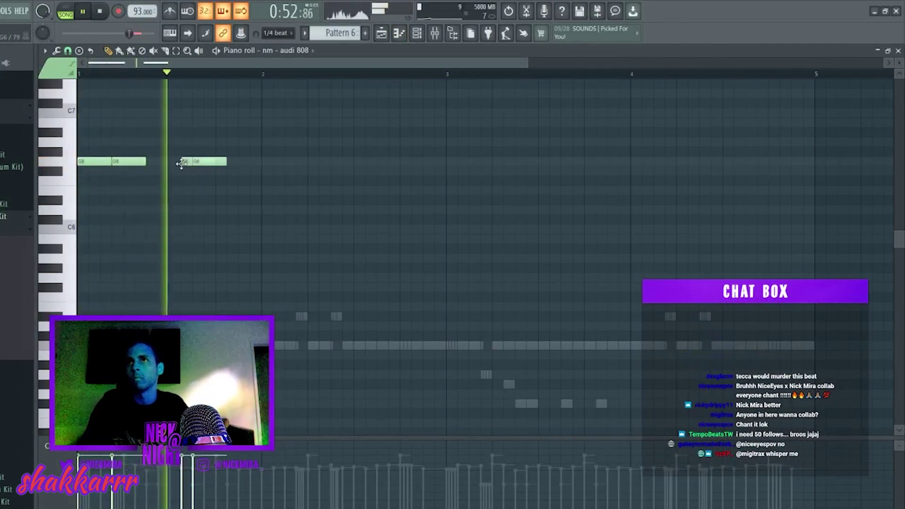
click(175, 162)
right_click(175, 162)
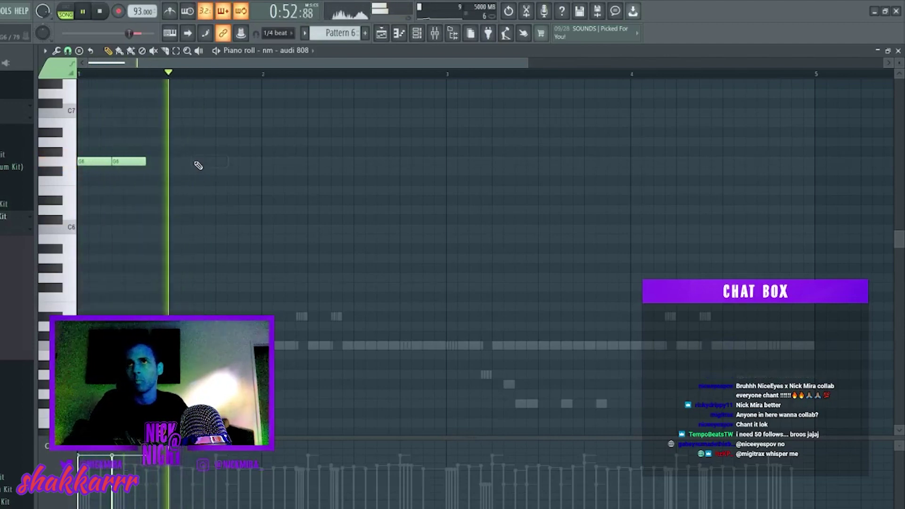
Step: Draw another G6 note in the second half of bar 1 and three D6 notes across bar 2
drag(267, 200, 264, 210)
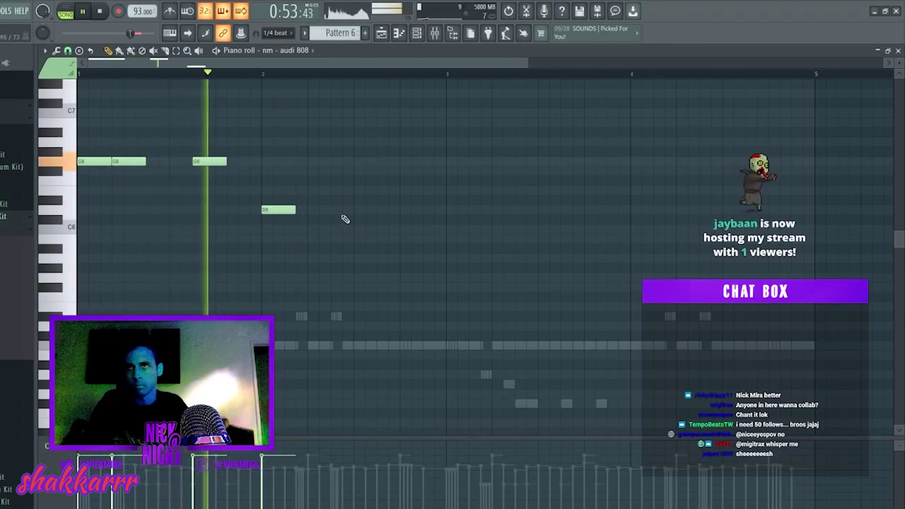
click(313, 210)
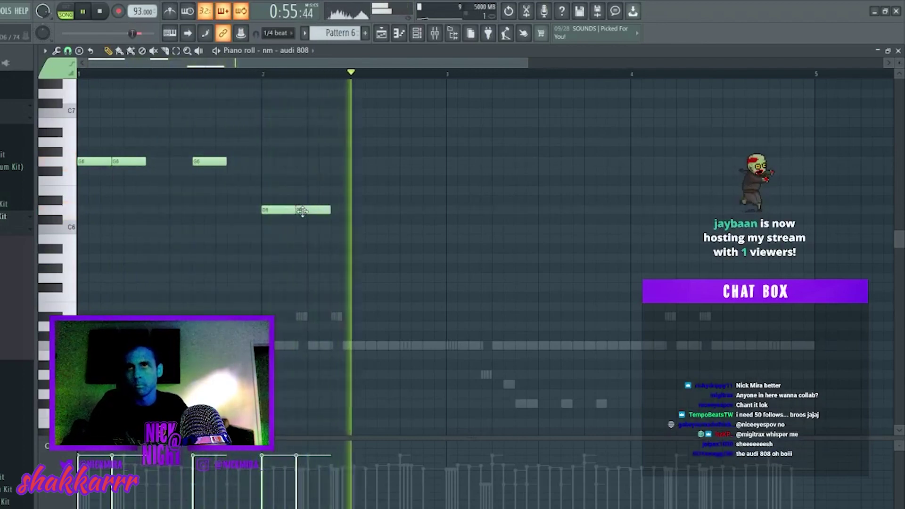
click(388, 210)
key(space)
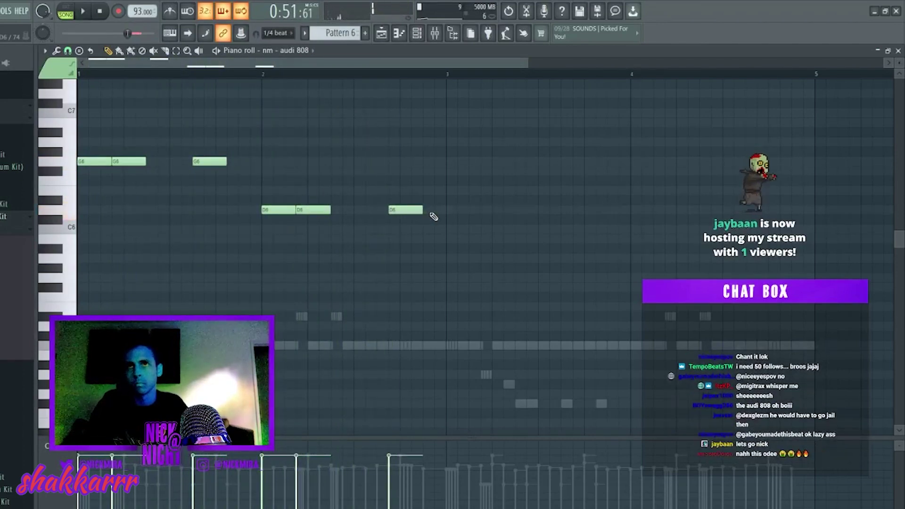
Step: End bar 2 with two short D6 notes and duplicate the bar into bars 3 and 4, raised one semitone to D#6
drag(490, 197, 257, 221)
key(ctrl+b)
key(shift+Up)
key(ctrl+b)
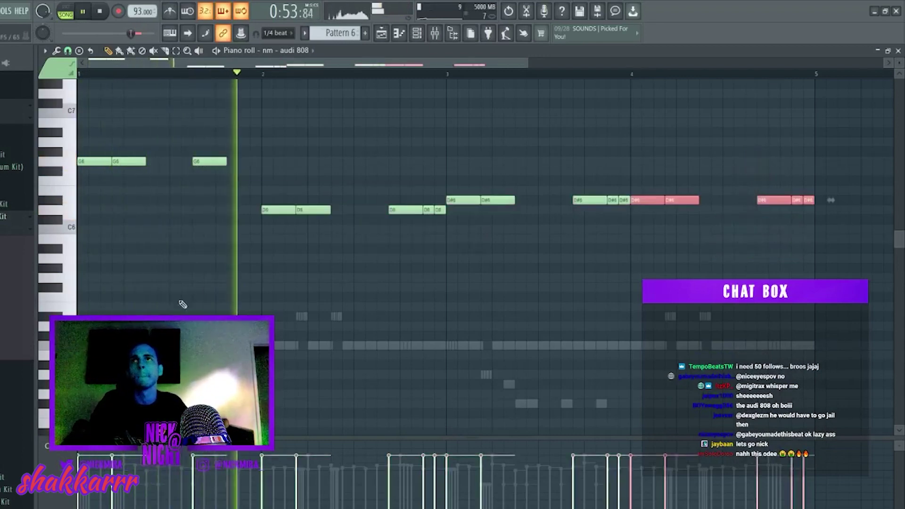
Step: Delete the two short trailing D#6 notes of bar 3 and shift the third notes of bars 3 and 4 one step earlier
right_click(612, 200)
right_click(623, 200)
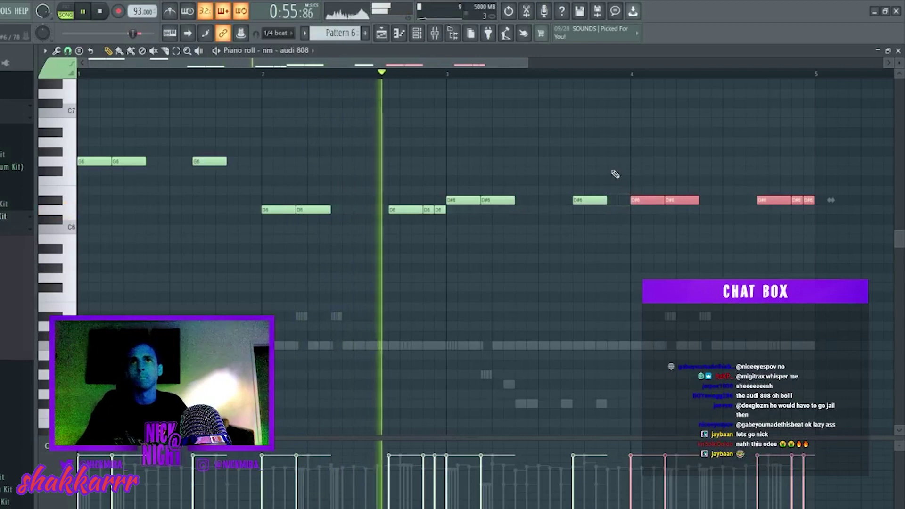
right_click(614, 174)
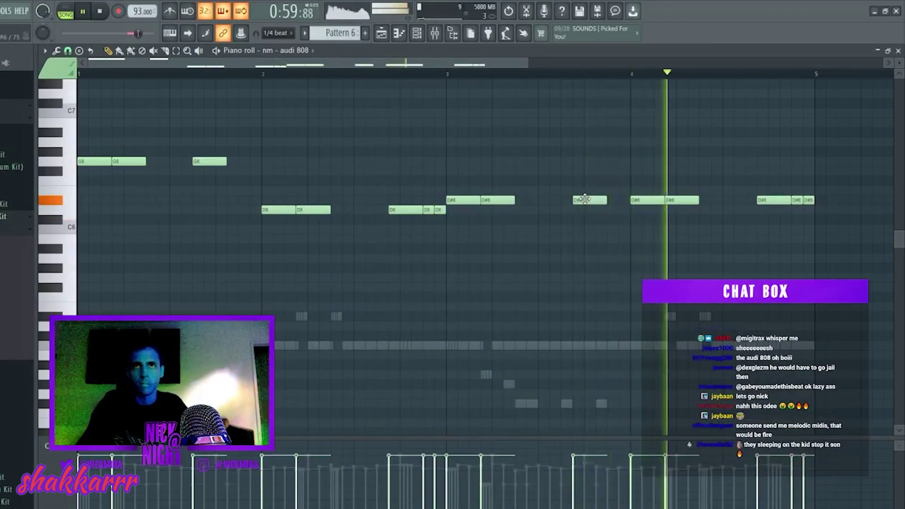
drag(588, 197, 577, 198)
drag(770, 203, 758, 202)
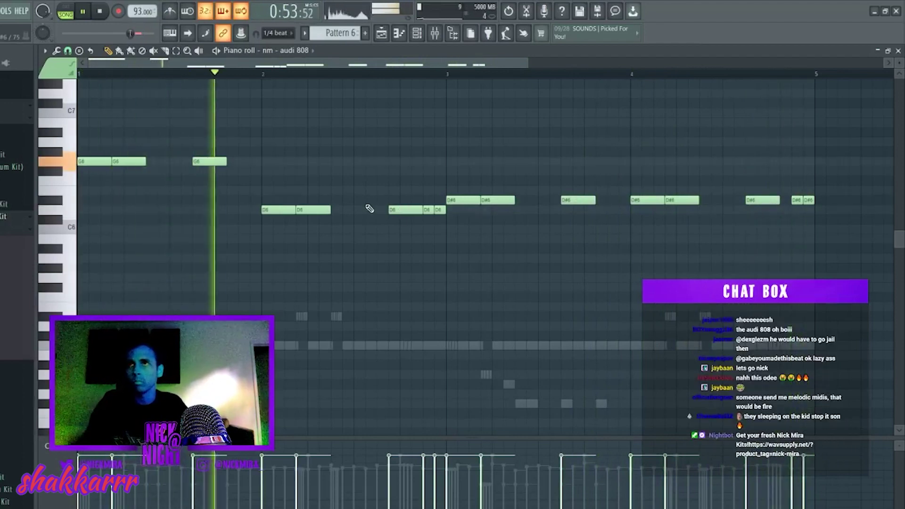
Step: Add a D6 note one step before the third note of bar 2 and extend all 808 notes into legato
click(381, 209)
key(ctrl+l)
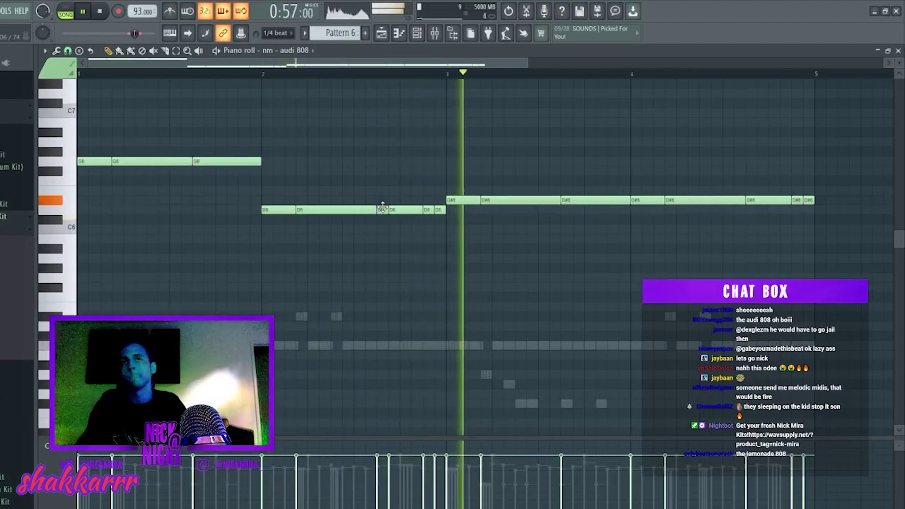
Step: Thin the short trailing 808 notes of bars 2 and 4 to one each and raise bar 4's last note two semitones
right_click(436, 209)
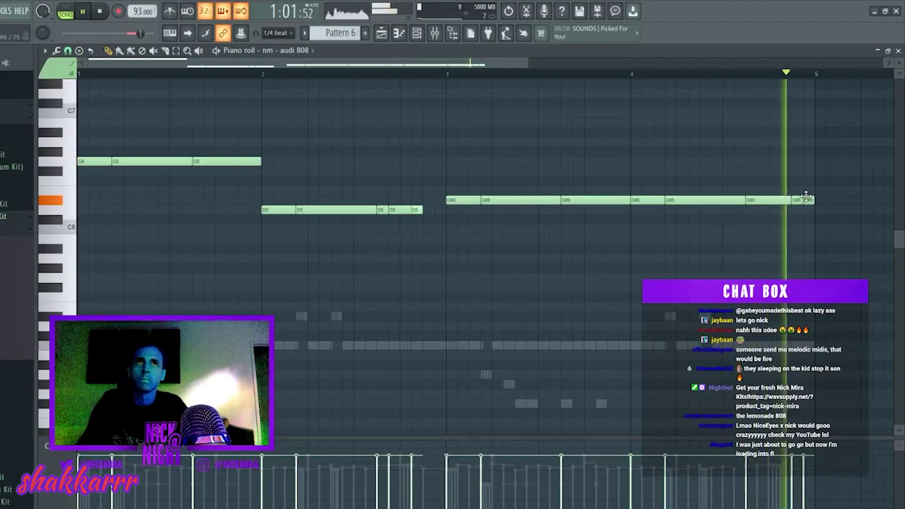
drag(789, 193, 840, 224)
key(shift+Up)
key(shift+Up)
right_click(799, 181)
Step: Transpose all the 808 notes down one octave
key(ctrl+a)
key(ctrl+Down)
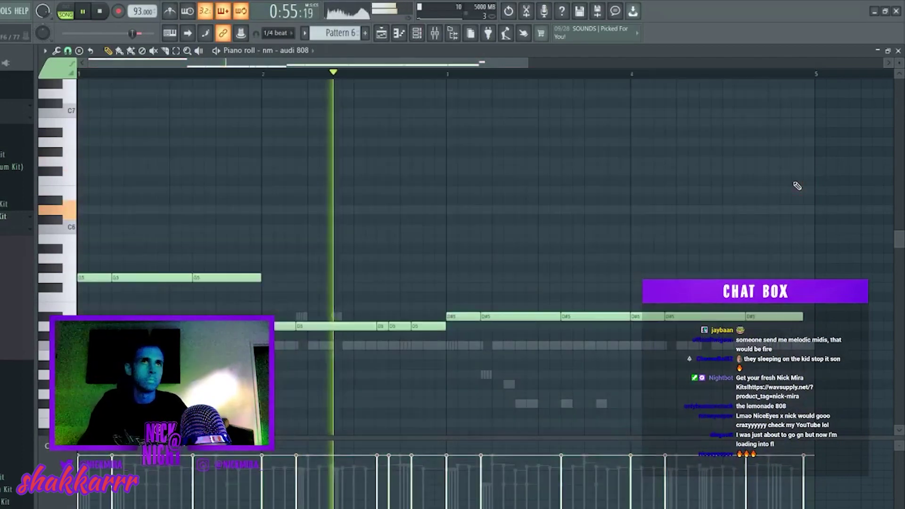
click(562, 201)
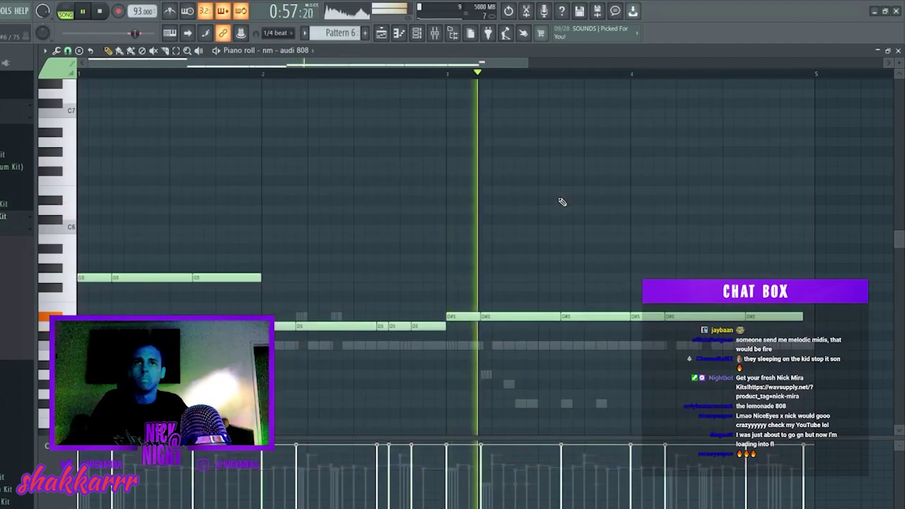
key(F7)
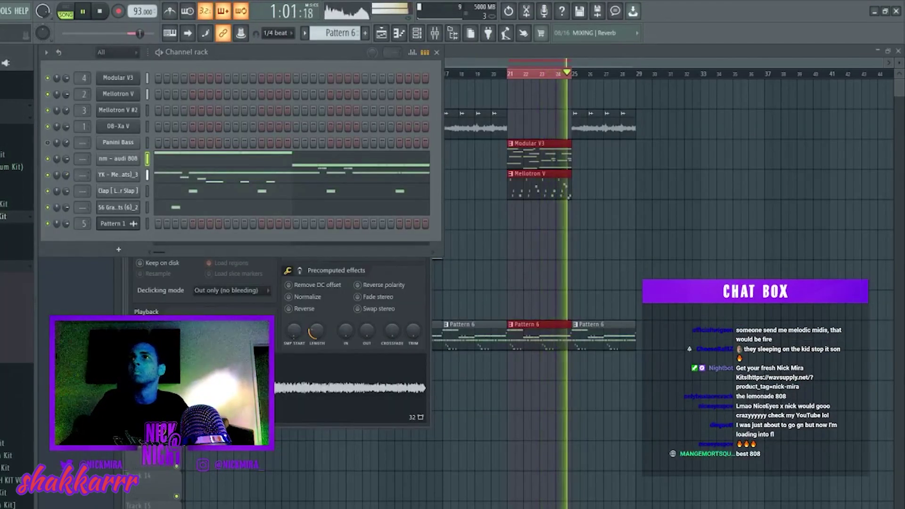
Step: Add the nm - kay kick sample as a channel and copy the 808 rhythm into it as short C5 kicks
drag(127, 155, 147, 163)
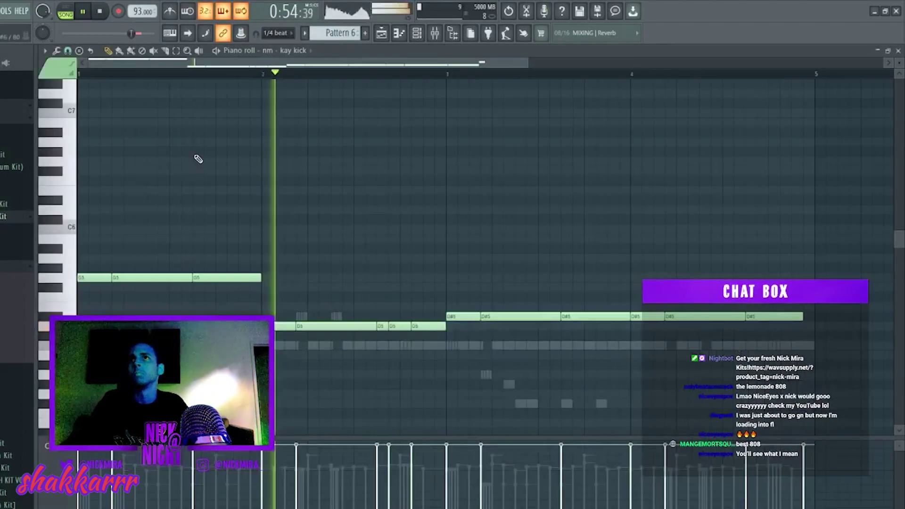
click(196, 159)
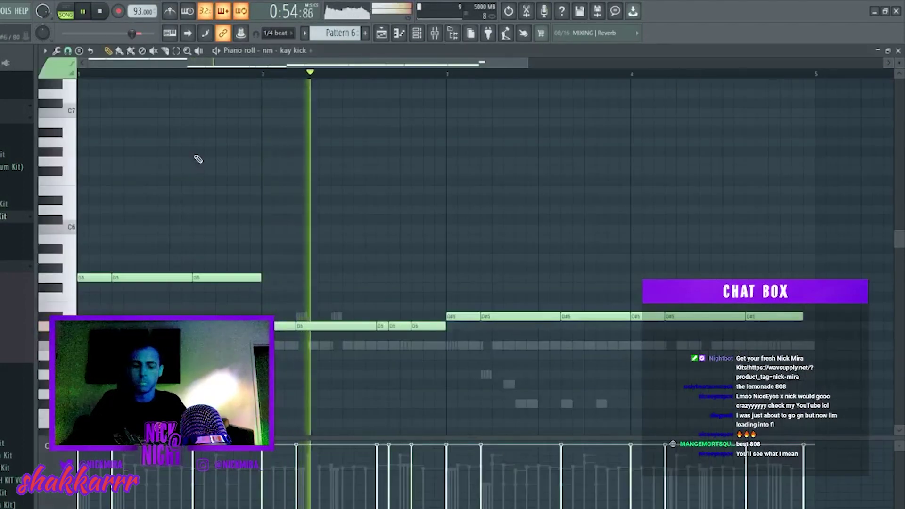
drag(395, 346, 383, 345)
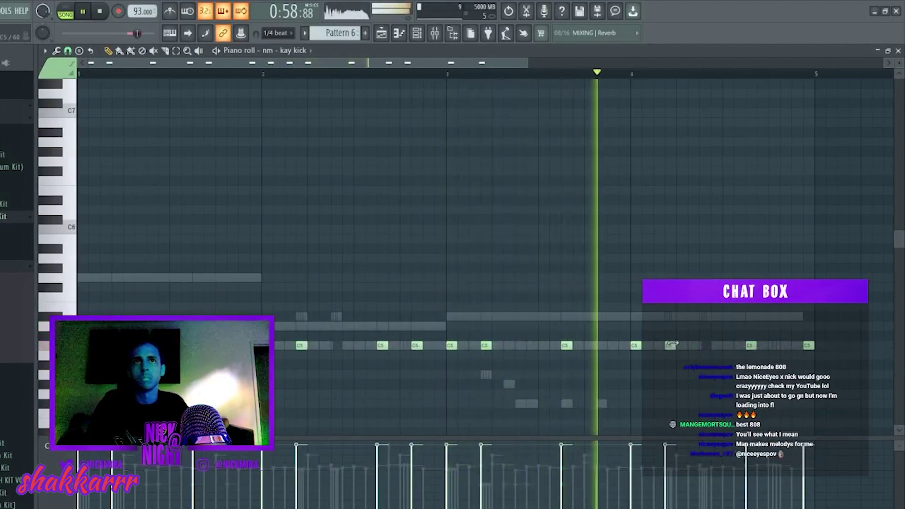
Step: Delete the kick in the second half of bar 4 and move the bar's last kick into its place
right_click(751, 347)
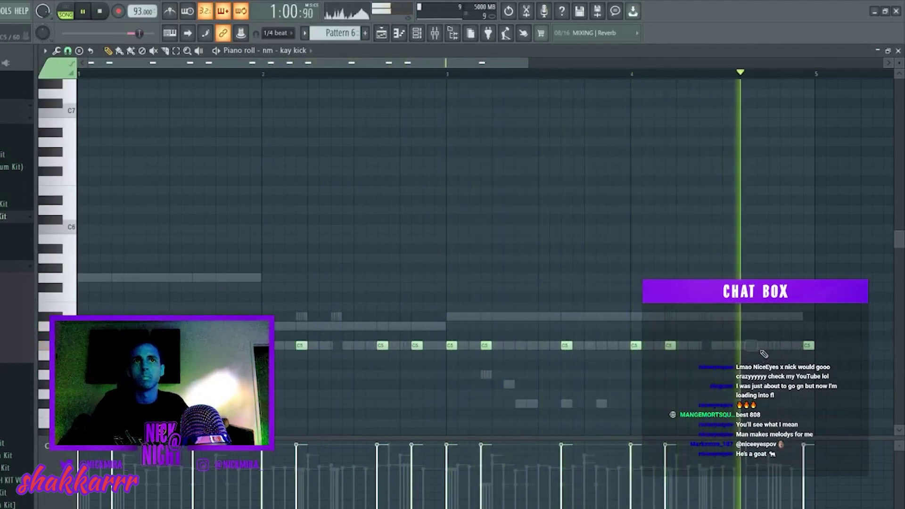
drag(807, 345, 750, 345)
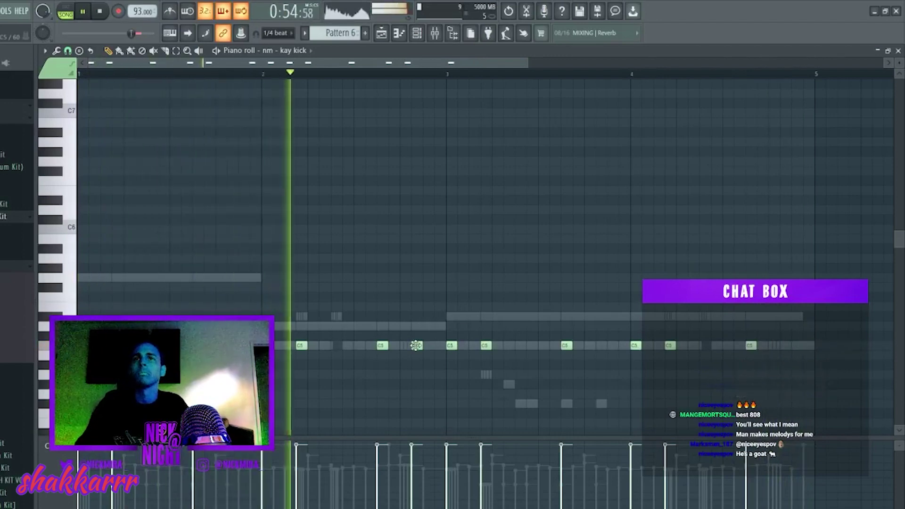
key(F7)
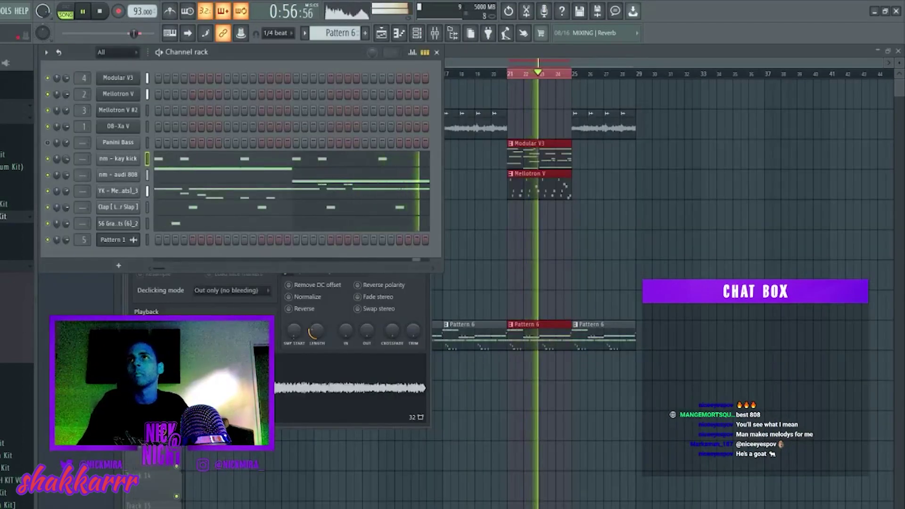
Step: Route the kick, 808, YK hat, clap and 56 Grams hat channels to mixer tracks 6 through 10
drag(149, 223, 150, 165)
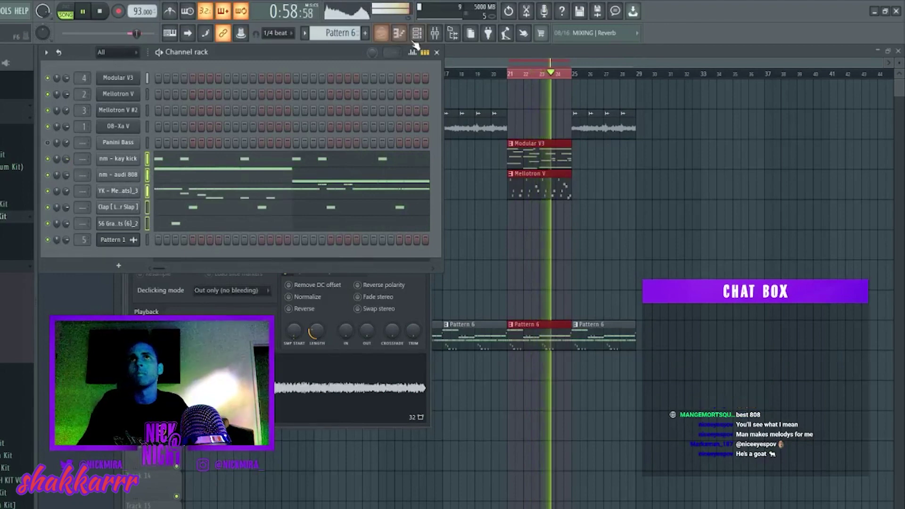
key(F9)
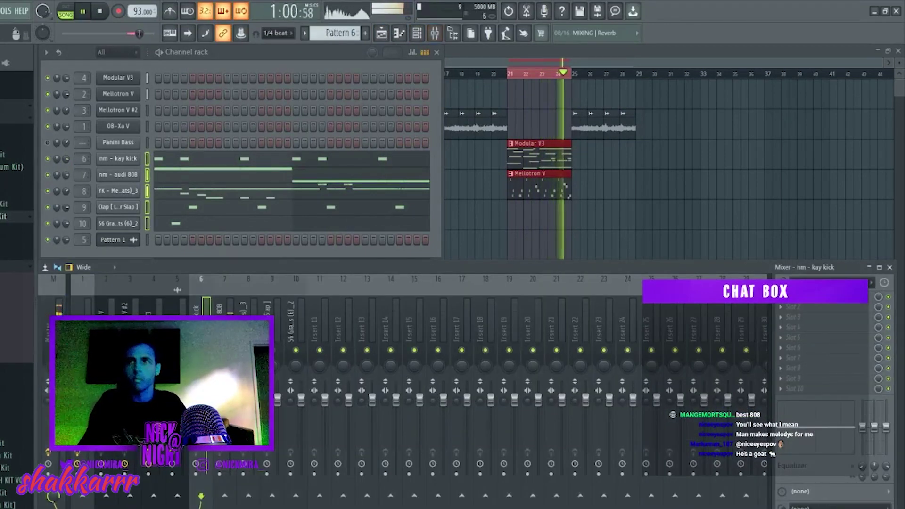
key(F9)
key(F6)
key(Escape)
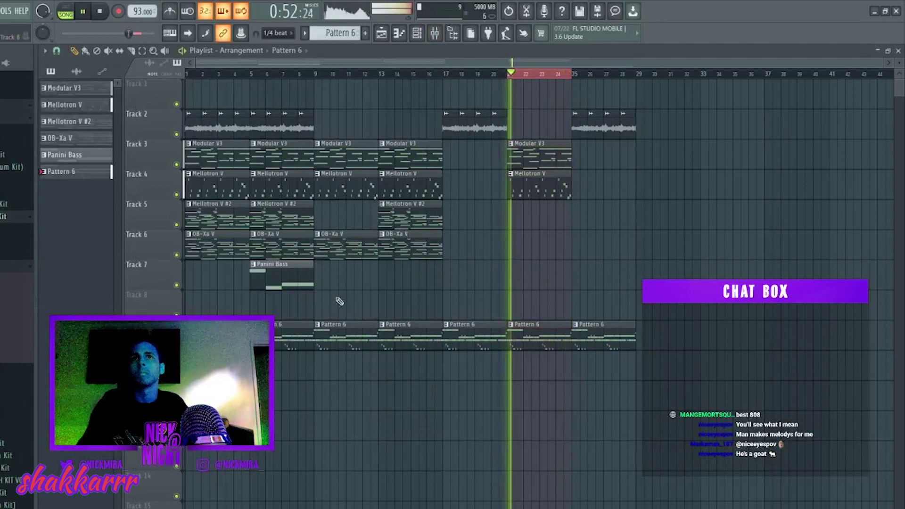
Step: Mute the Pattern 6 drums and render the melody of bars 21 to 24 from the Master to an audio clip on Track 1
key(alt+m)
click(435, 34)
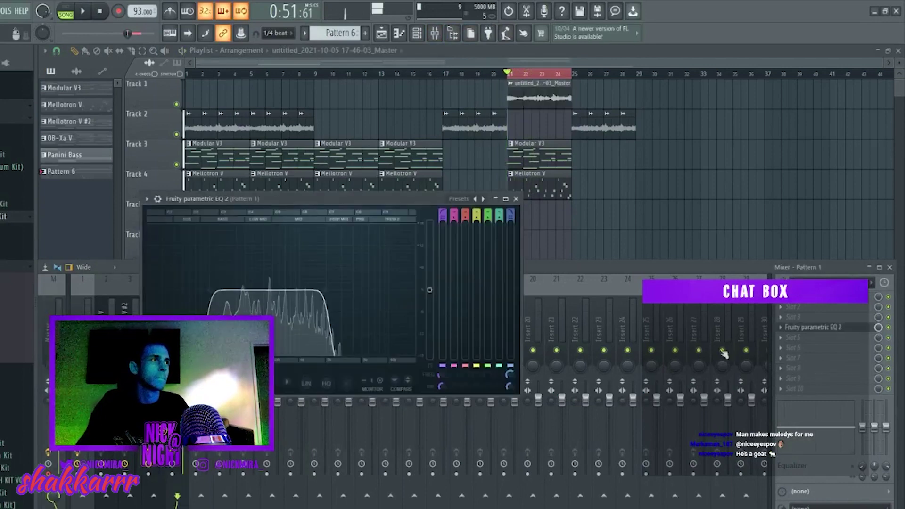
key(F9)
Step: Solo Track 1, switch the rendered Master clip to Stretch mode with a raised pitch, and play it from bar 21
double_click(546, 96)
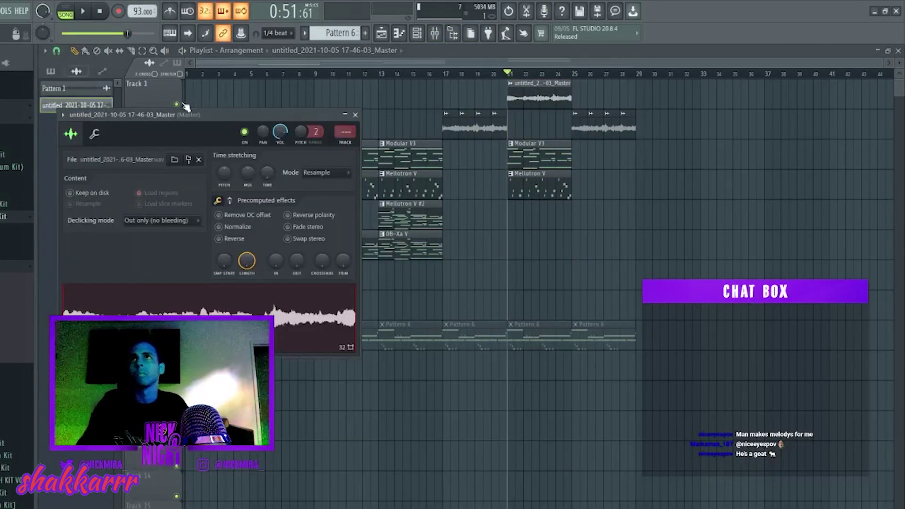
key(alt+m)
key(space)
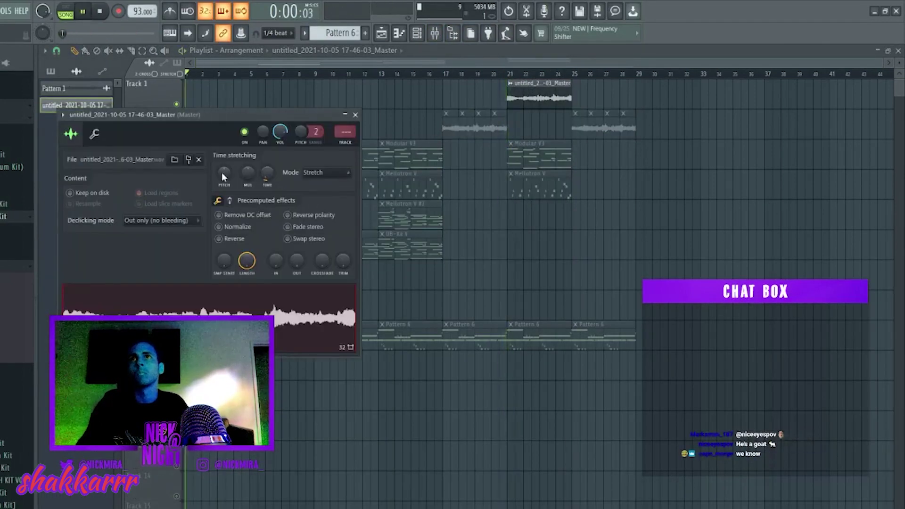
click(511, 74)
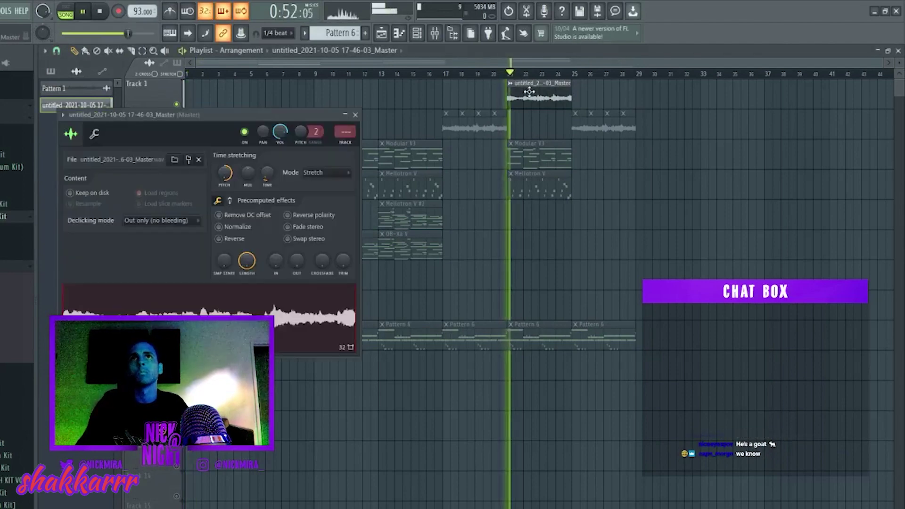
Step: Try bars 21 to 24 without the Mellotron V clip, and put it back on Track 4
key(Escape)
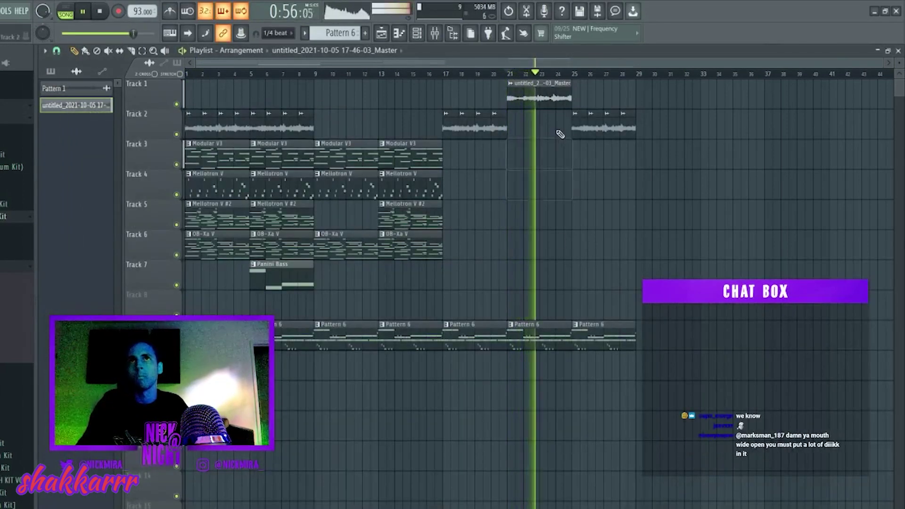
right_click(551, 174)
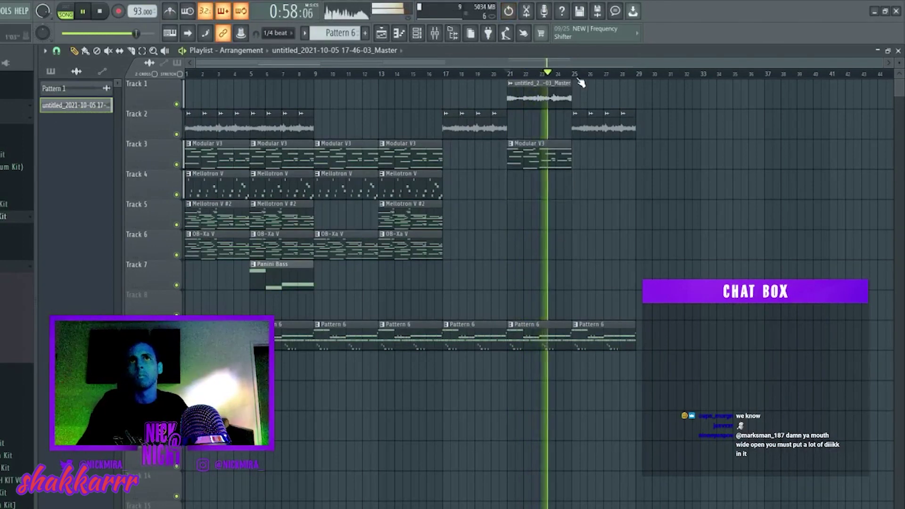
click(516, 184)
drag(516, 183, 581, 183)
click(518, 185)
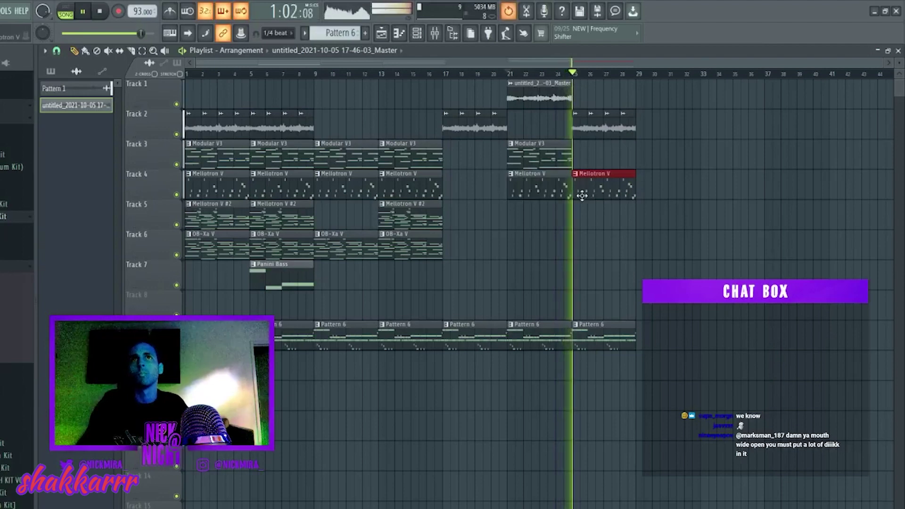
right_click(614, 185)
Step: Delete Pattern 6 from bars 25 to 28, try a Master clip copy there, and place a Mellotron V clip instead
right_click(627, 336)
click(546, 99)
drag(546, 99, 611, 101)
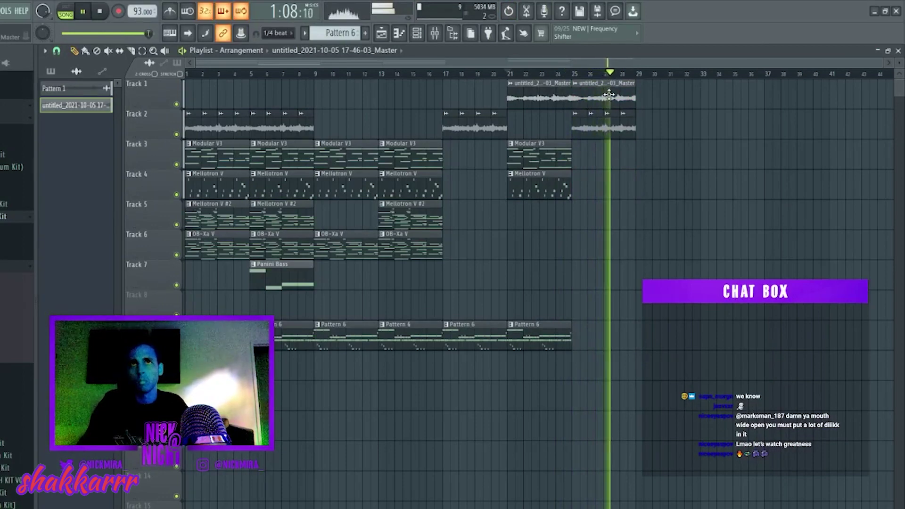
right_click(608, 97)
key(ctrl+v)
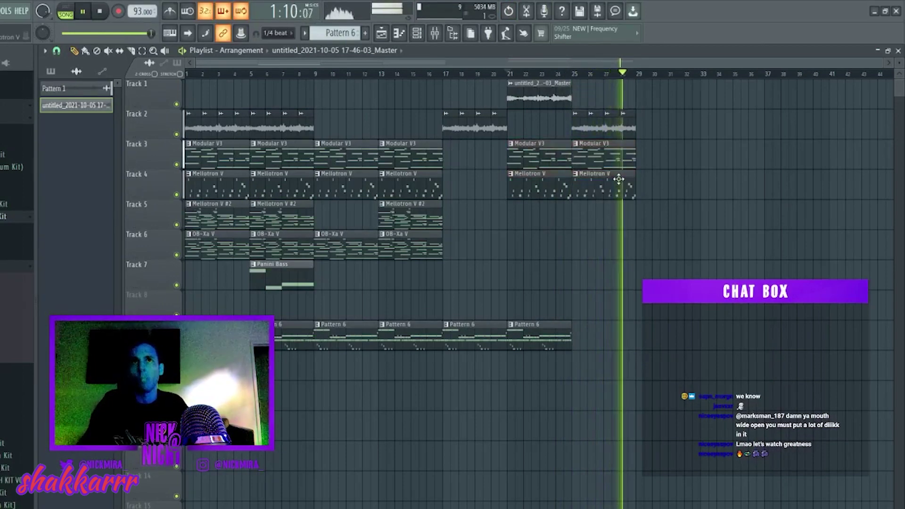
Step: Duplicate the arrangement of bars 9 to 28 into bars 29 to 48
drag(670, 408, 376, 81)
key(ctrl+b)
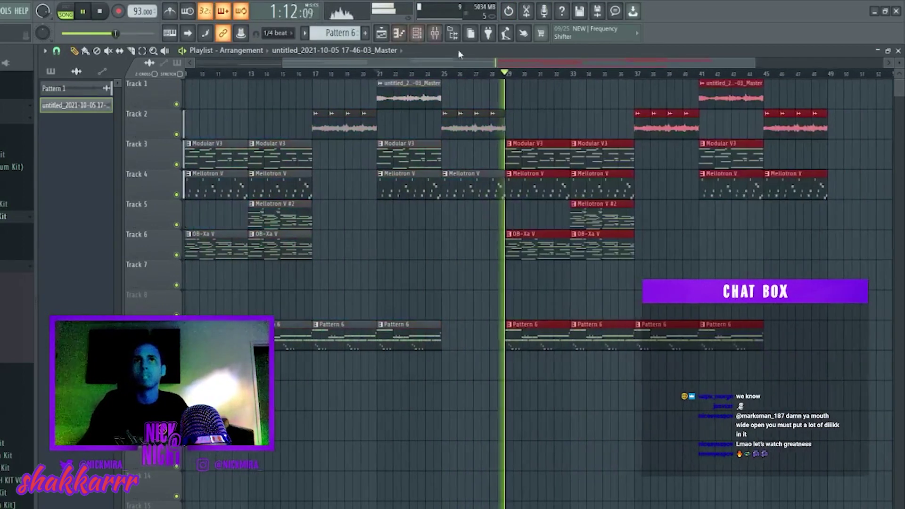
click(539, 100)
scroll(538, 76, down, 3)
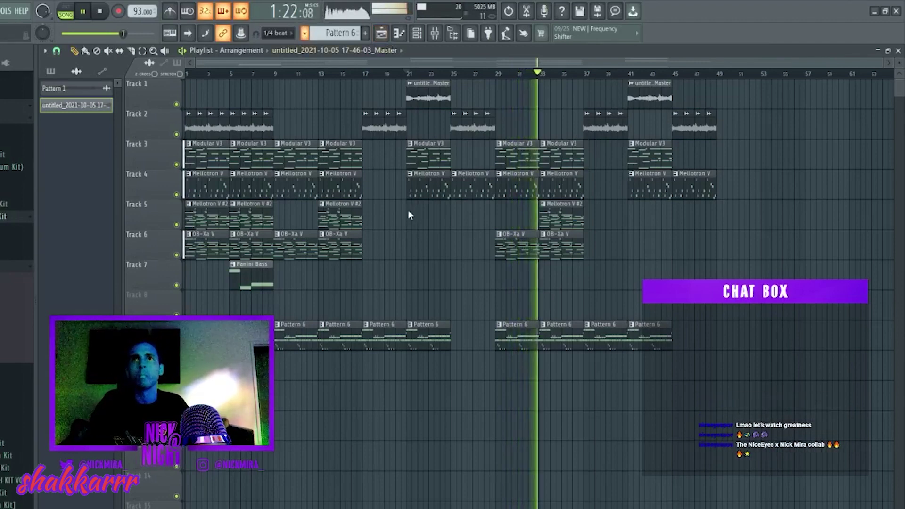
Step: Split Pattern 6 by channel, place the five drum patterns on Tracks 10 to 14 at bar 9, and repeat them through bar 24
key(ctrl+z)
shift+click(108, 240)
drag(107, 240, 278, 367)
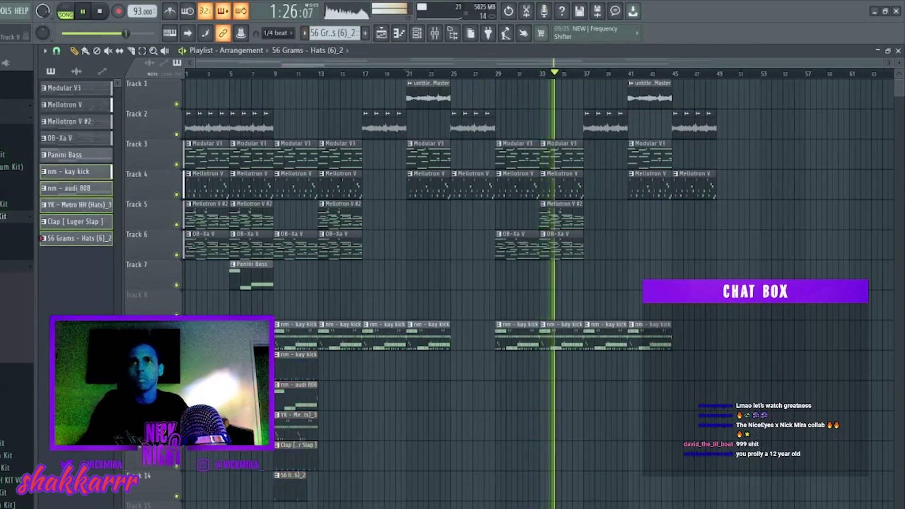
key(ctrl+b)
key(ctrl+b)
key(ctrl+b)
Step: Delete the kick clips at bars 9 and 17 and the combined drum clips from bar 29 on
right_click(304, 355)
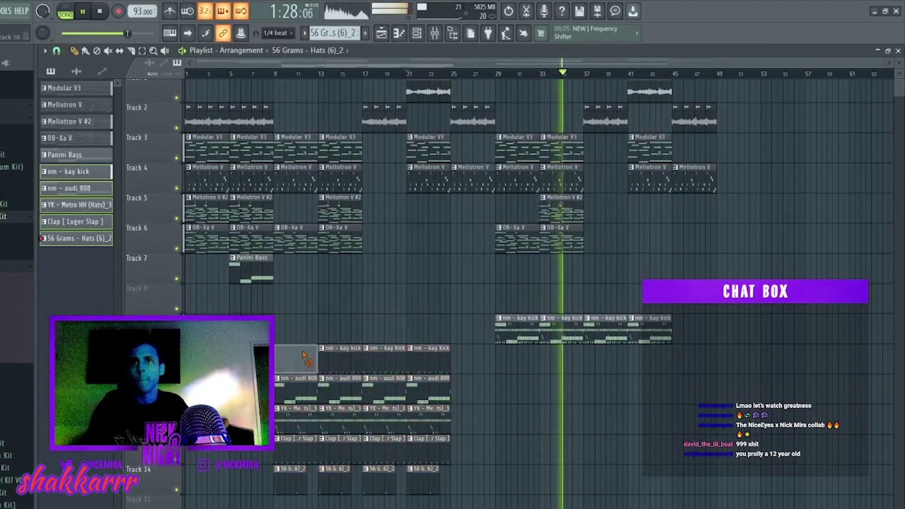
right_click(385, 356)
right_click(518, 329)
Step: Copy the separate drum clips to bars 29 through 44 and move all drum clips up to Tracks 8 through 12
drag(311, 410, 516, 388)
click(590, 324)
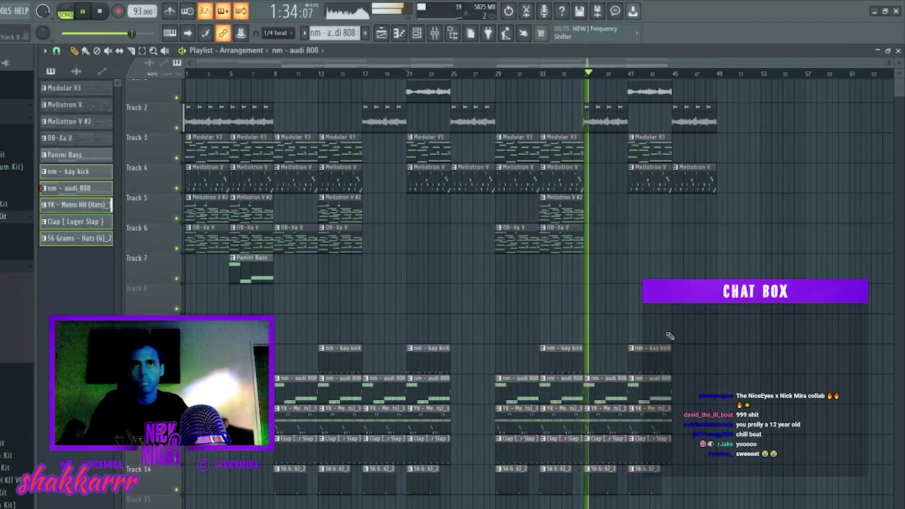
drag(701, 351, 274, 476)
drag(651, 351, 651, 288)
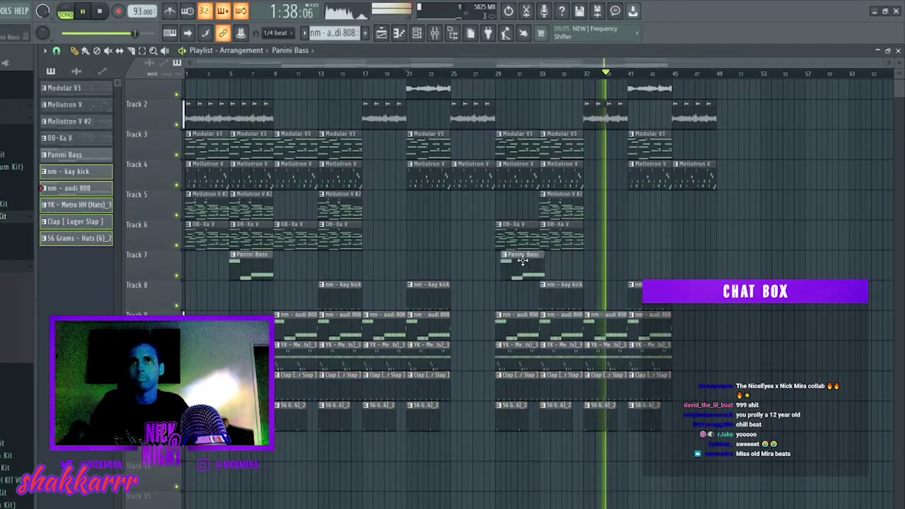
Step: Place Panini Bass clips at bars 25 and 45 on Track 7 and delete the Mellotron V clips at those bars
drag(543, 261, 473, 256)
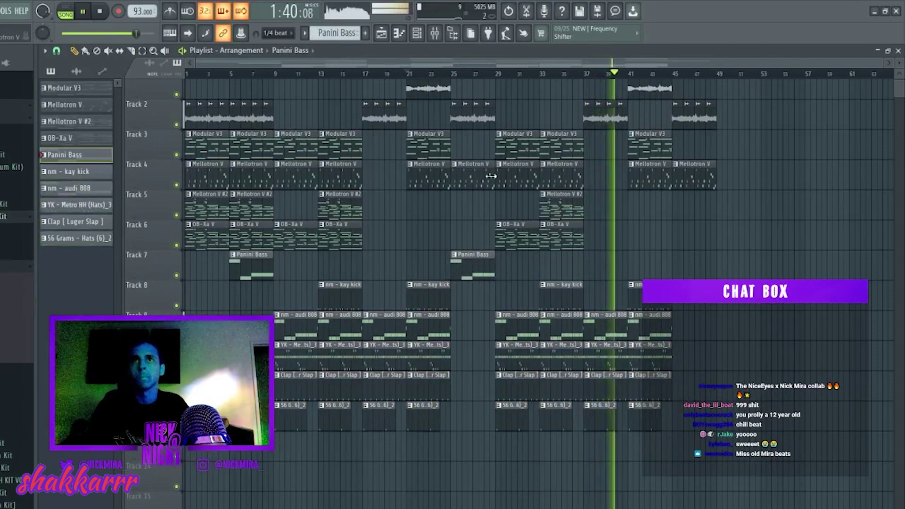
drag(637, 288, 694, 274)
right_click(701, 183)
Step: Duplicate the section of bars 29 to 48 into bars 49 to 68
scroll(631, 238, up, 1)
key(ctrl+b)
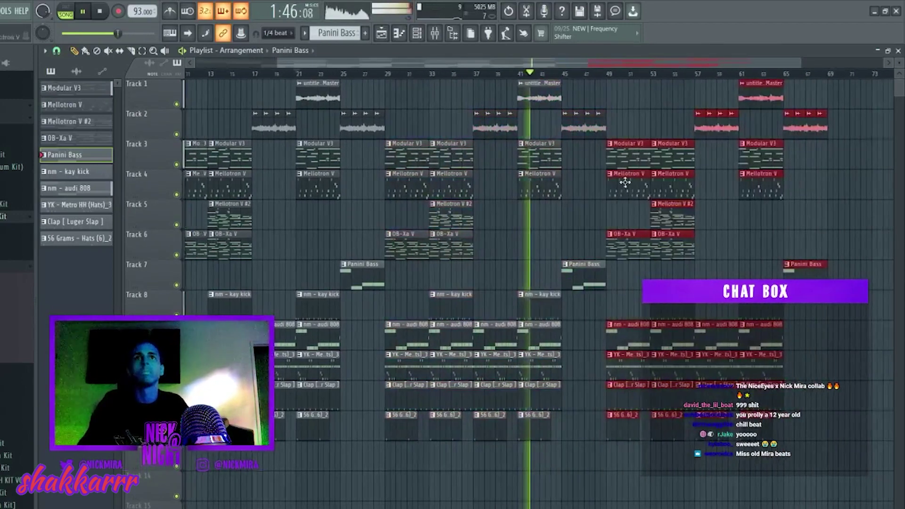
scroll(630, 66, down, 2)
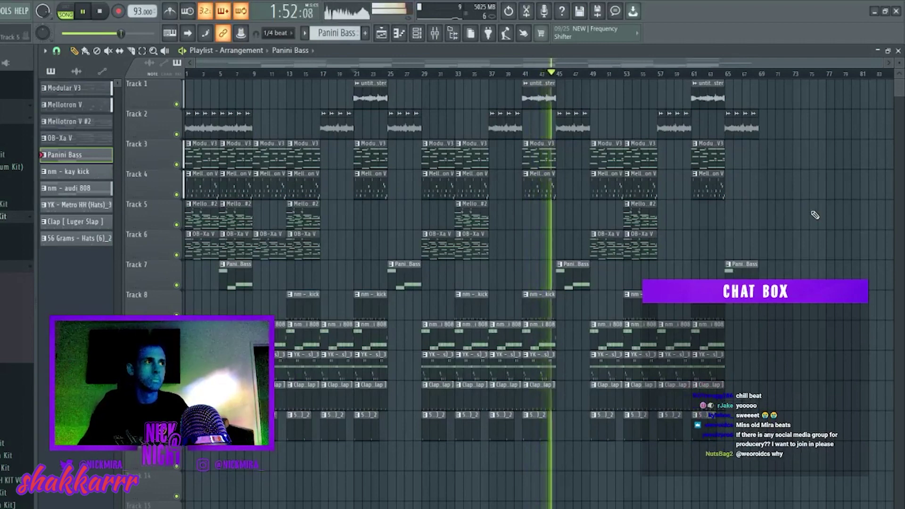
double_click(606, 394)
key(F7)
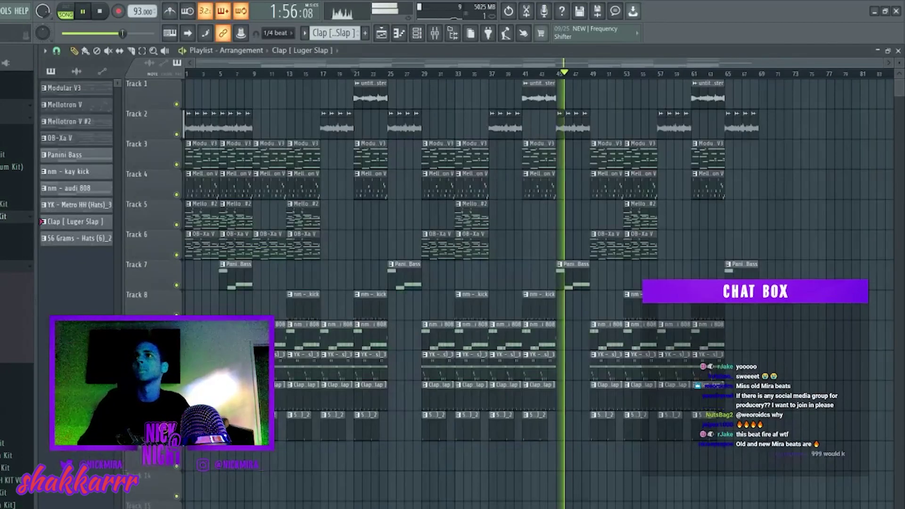
scroll(17, 400, down, 2)
scroll(16, 401, up, 2)
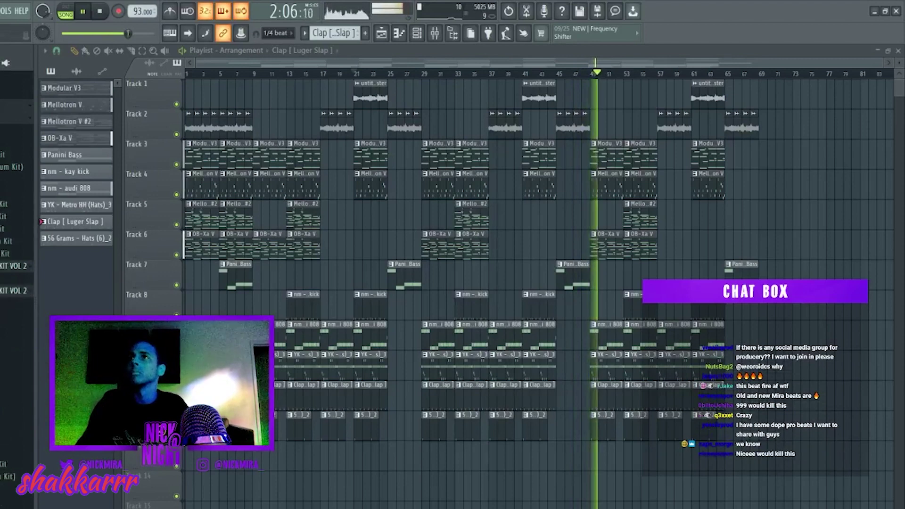
Step: Clear every clip except the OB-Xa V from bars 1 to 4 and play the intro from the start
key(space)
key(Home)
key(Delete)
right_click(207, 132)
click(240, 246)
click(202, 246)
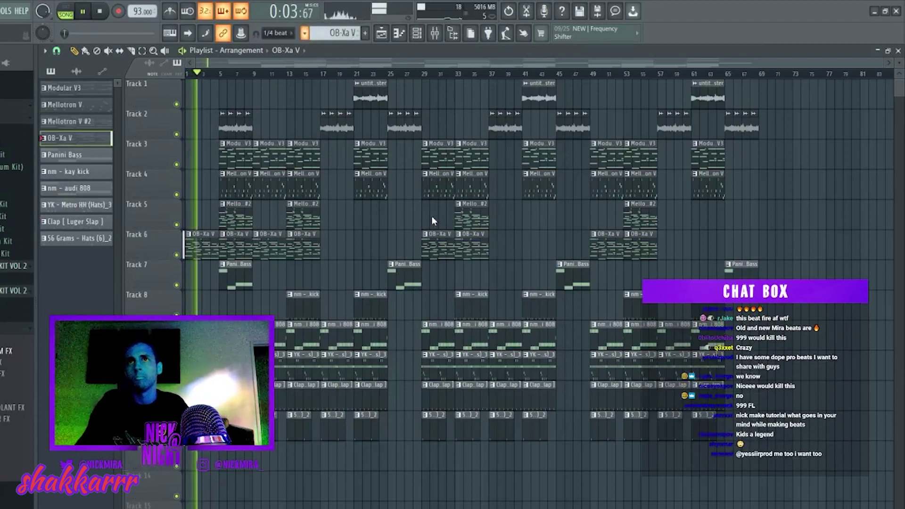
Step: Render the OB-Xa V clip of bars 1 to 4 to audio in Stretch mode with a shifted pitch and Normalize on
key(space)
key(ctrl+alt+c)
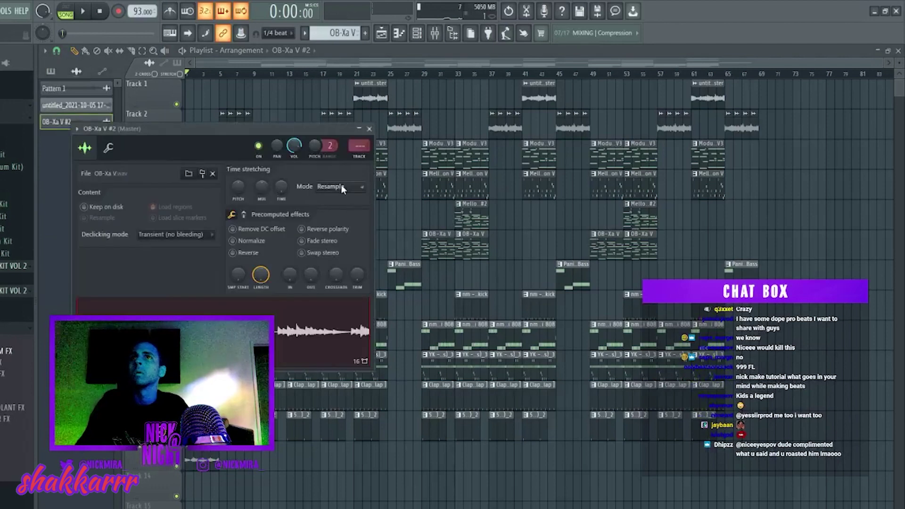
key(space)
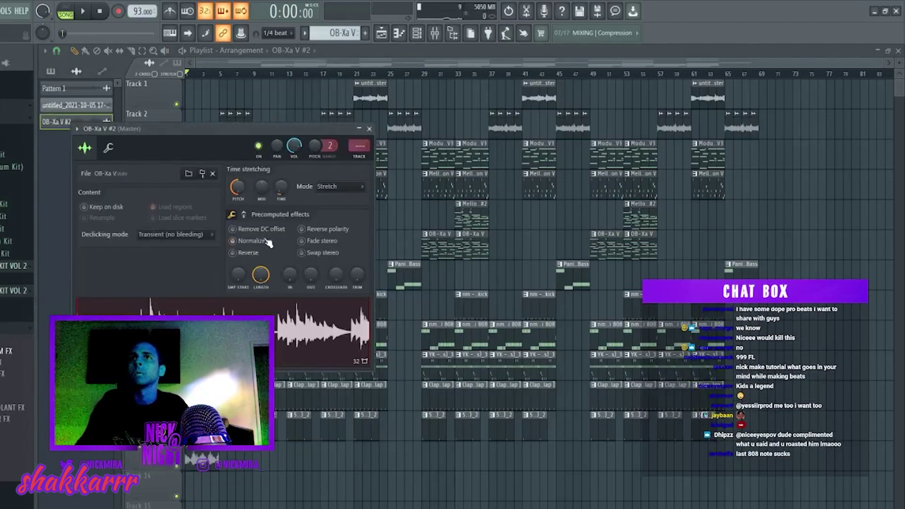
key(Escape)
Step: Play the rendered OB-Xa V clip from bar 1 and examine its waveform up close
double_click(210, 462)
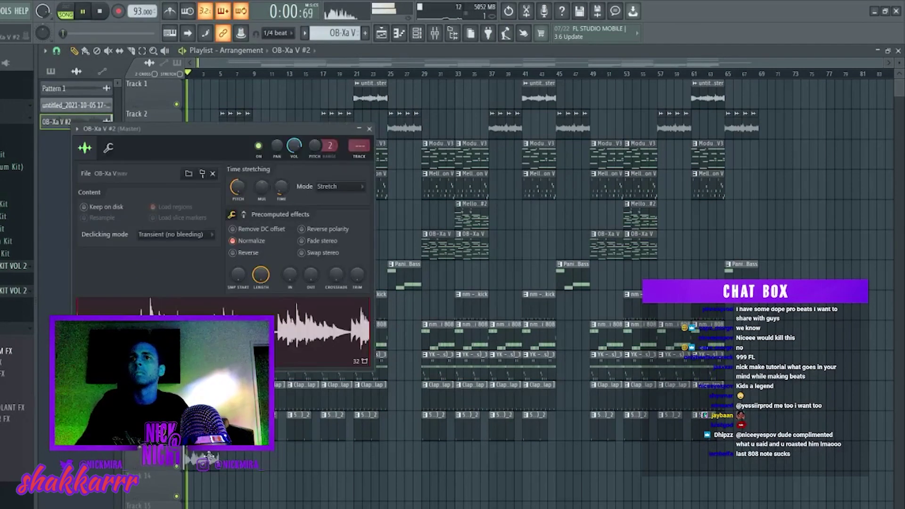
key(space)
key(space)
key(Escape)
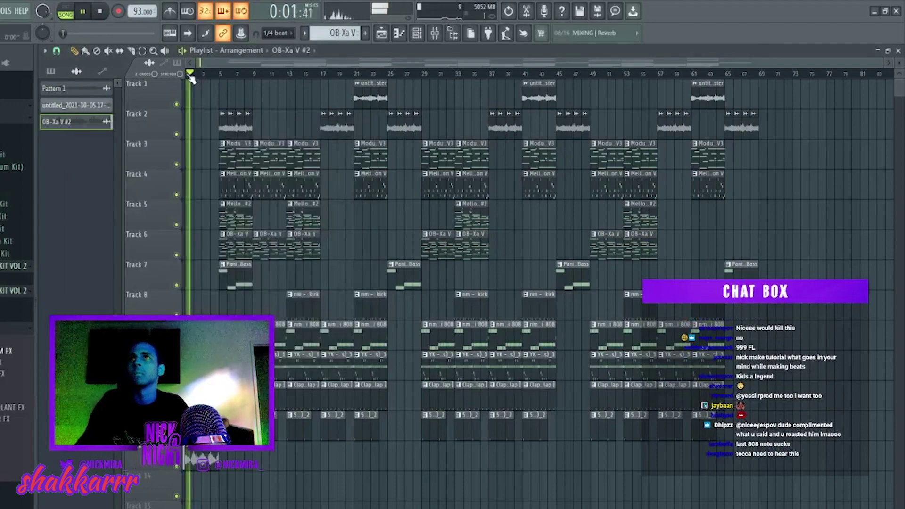
scroll(191, 78, up, 10)
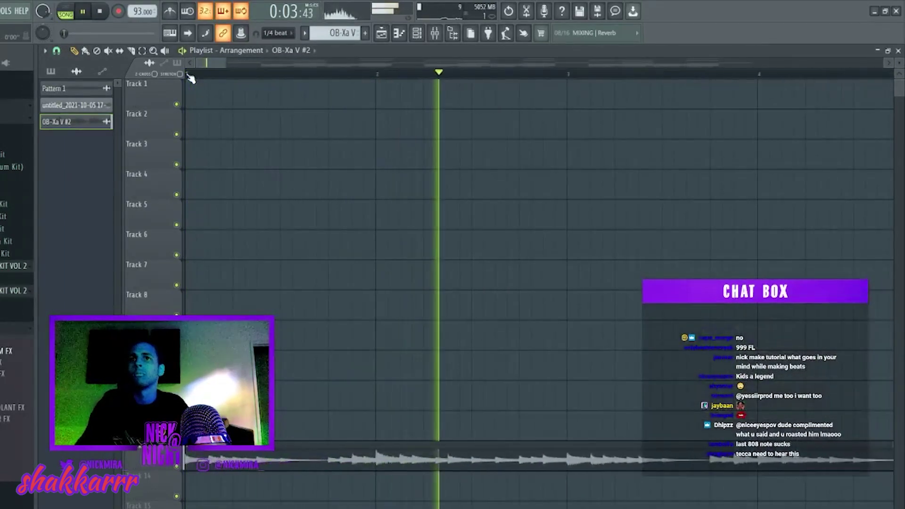
scroll(191, 77, down, 10)
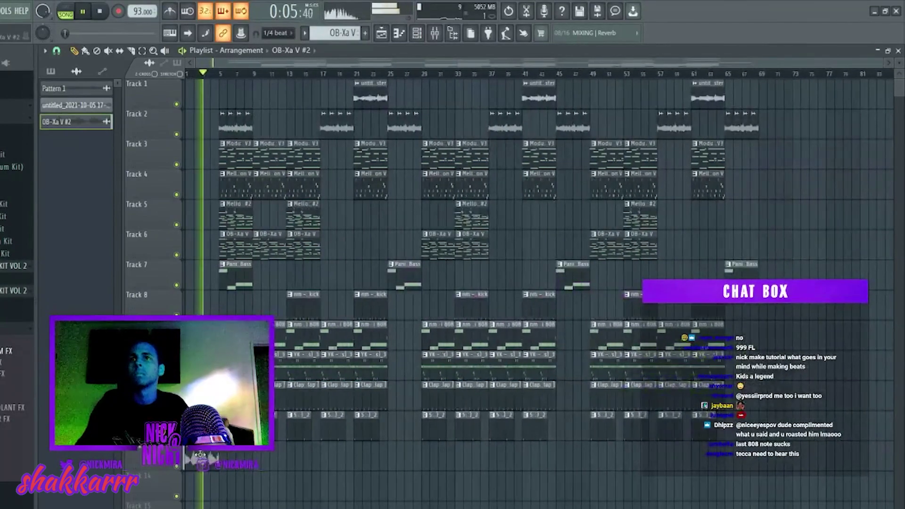
Step: Set the rendered OB-Xa V sample's declicking mode to Generic (bleeding) and route it to mixer track 12
double_click(240, 470)
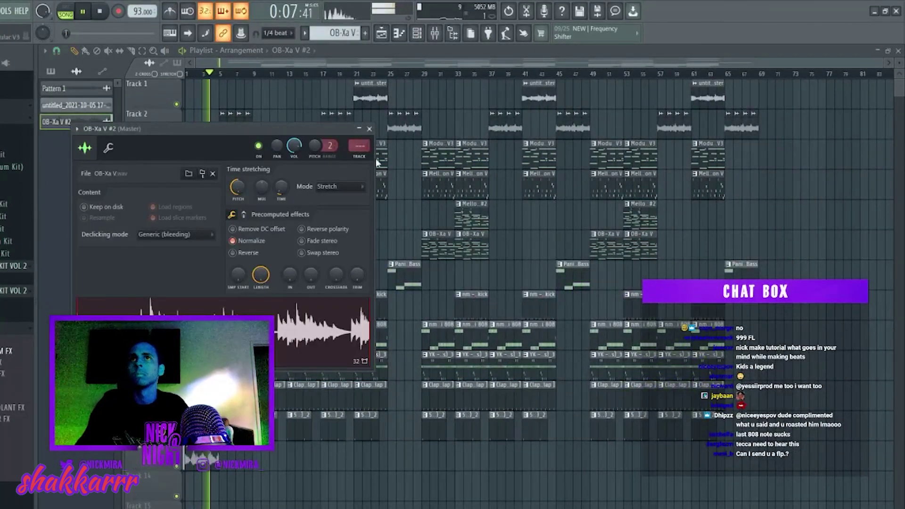
key(ctrl+l)
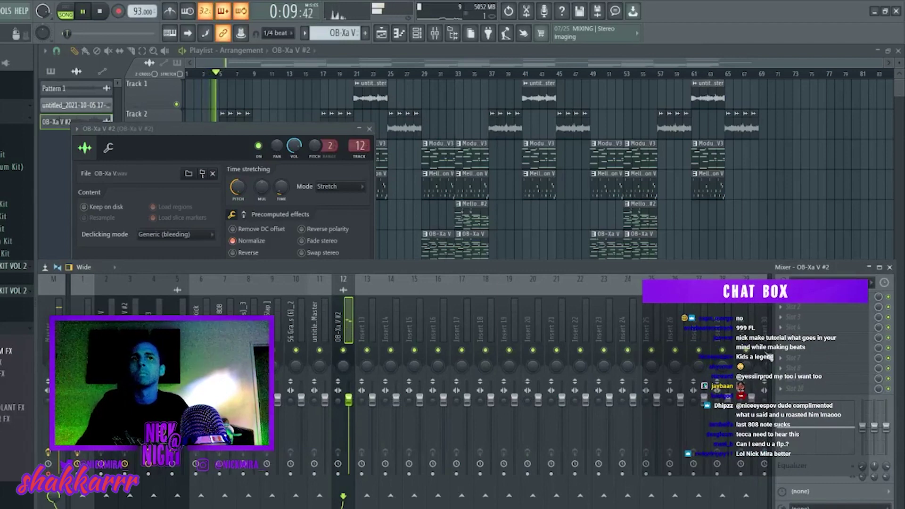
click(798, 210)
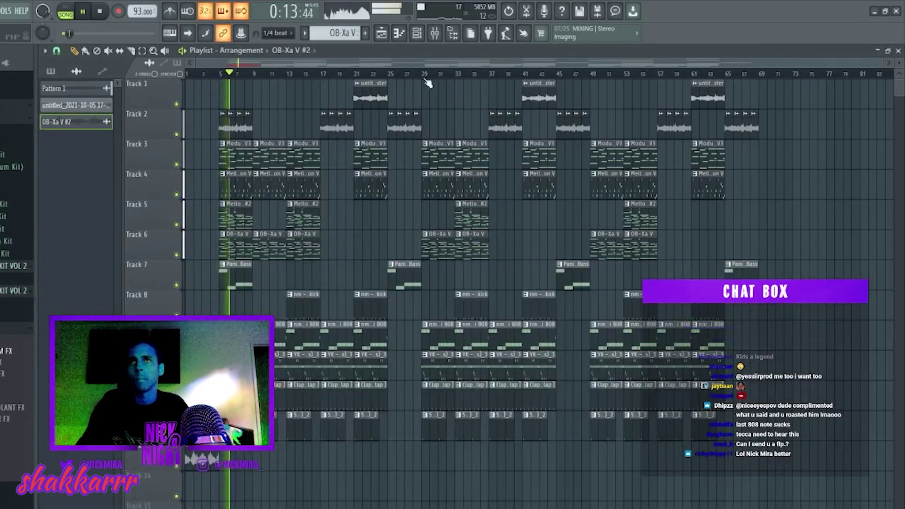
Step: Show all channels in the Channel rack and route Panini Bass to mixer track 13
click(417, 33)
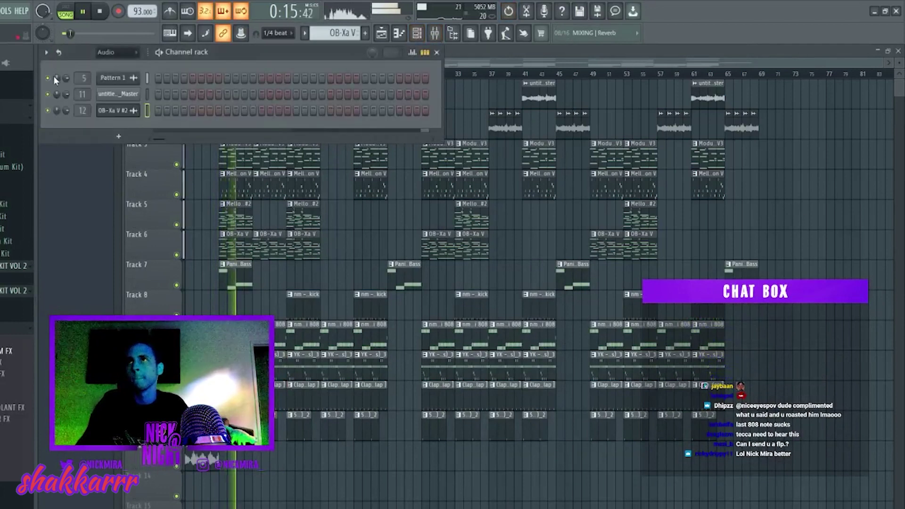
click(113, 52)
click(101, 61)
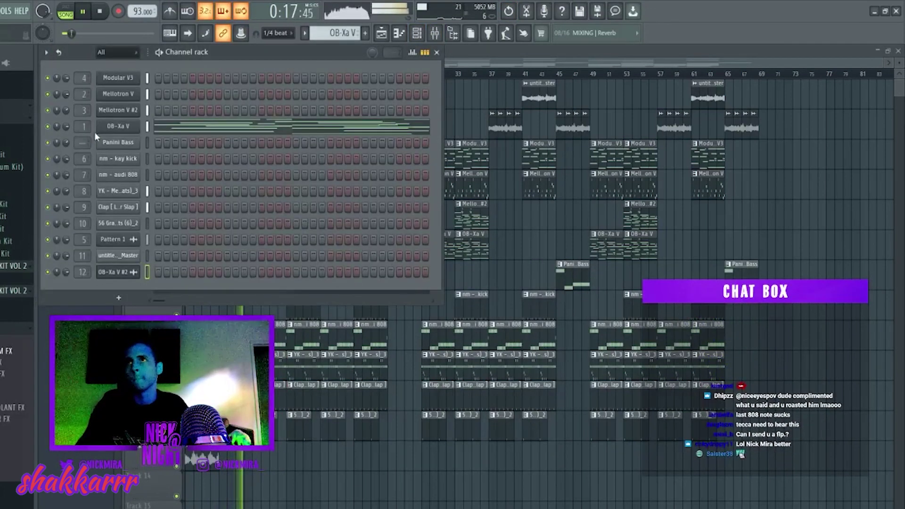
click(147, 143)
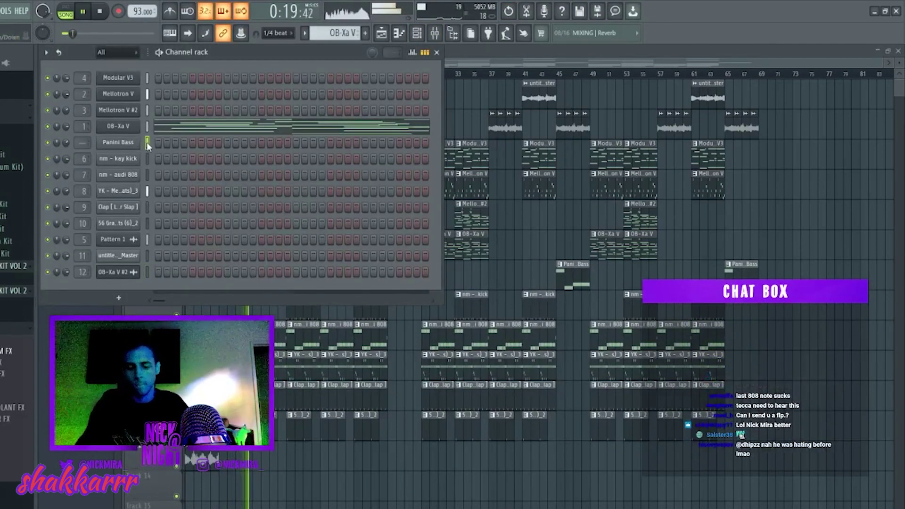
key(ctrl+l)
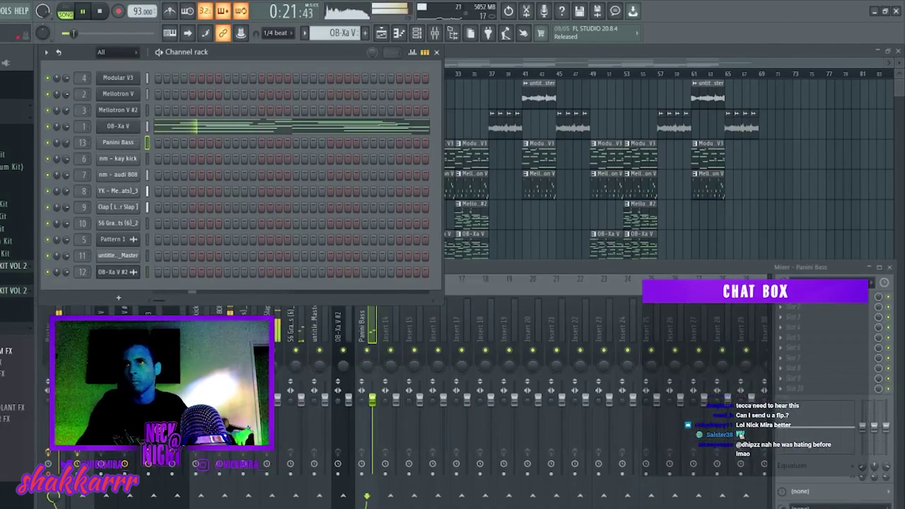
Step: Try bars 9 to 12 without the OB-Xa V clip and restore it on Track 6
key(F5)
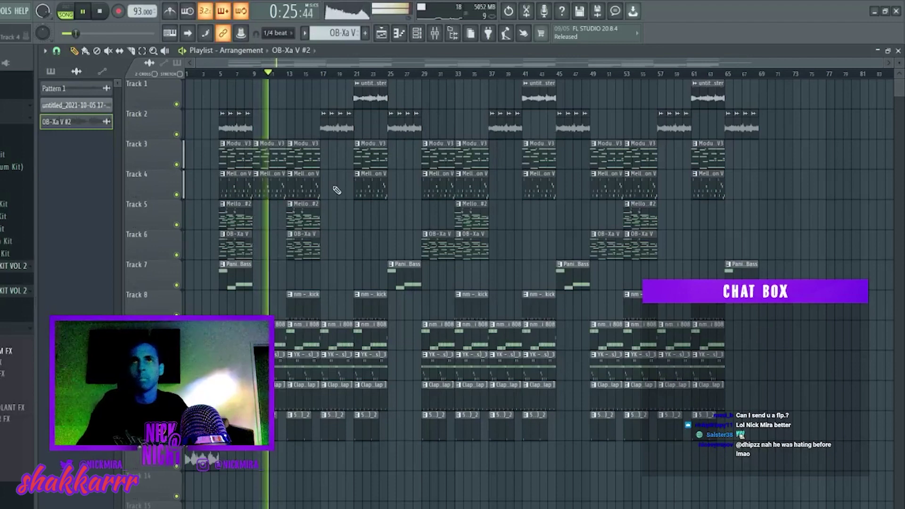
key(ctrl+z)
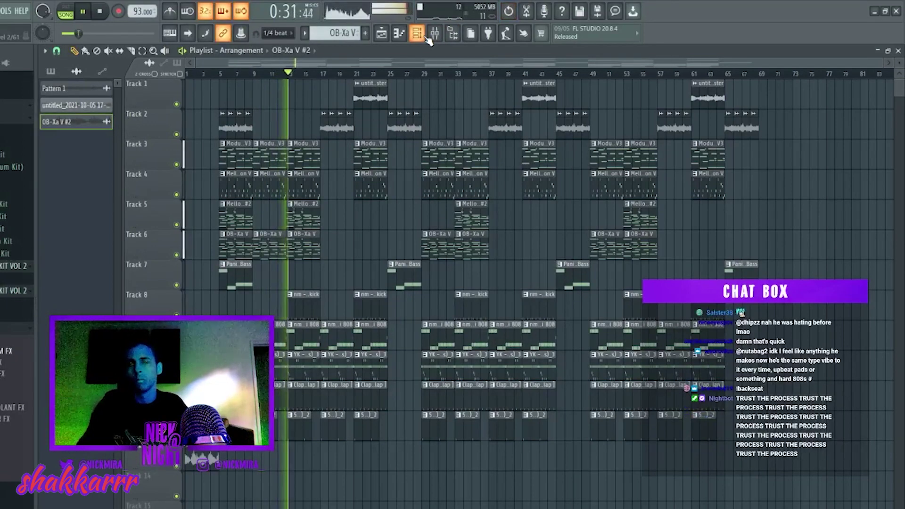
Step: Open the Mellotron V channel's miscellaneous settings and slightly raise its volume level adjustment
click(418, 34)
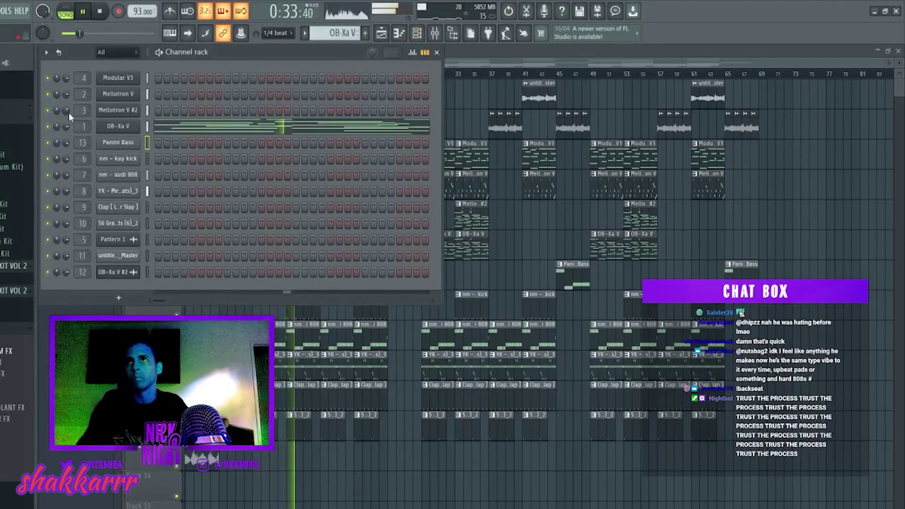
click(119, 94)
click(158, 198)
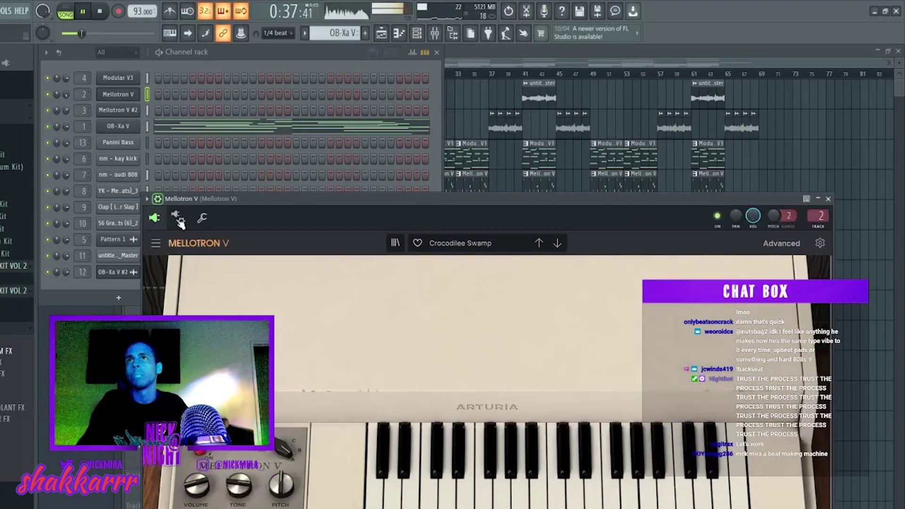
drag(183, 257, 183, 254)
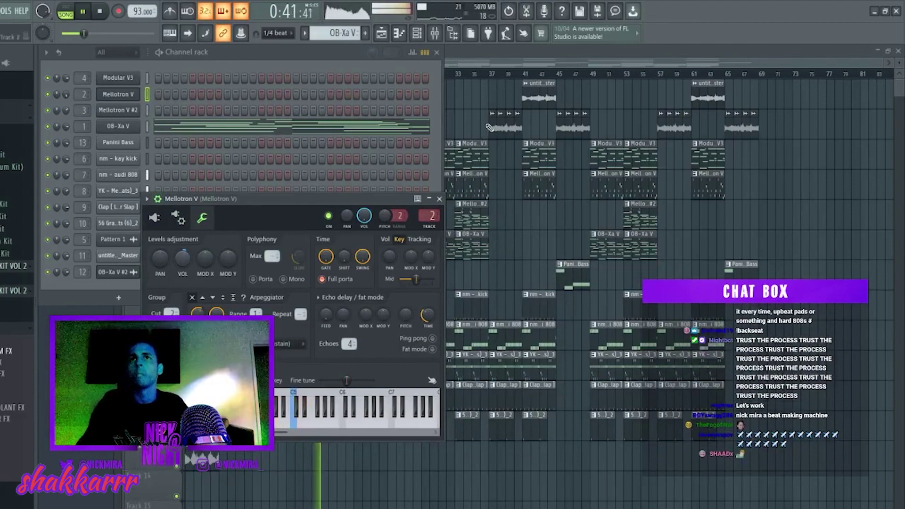
Step: Set up Fruity Reeverb 2 on the Mellotron V mixer track
click(434, 33)
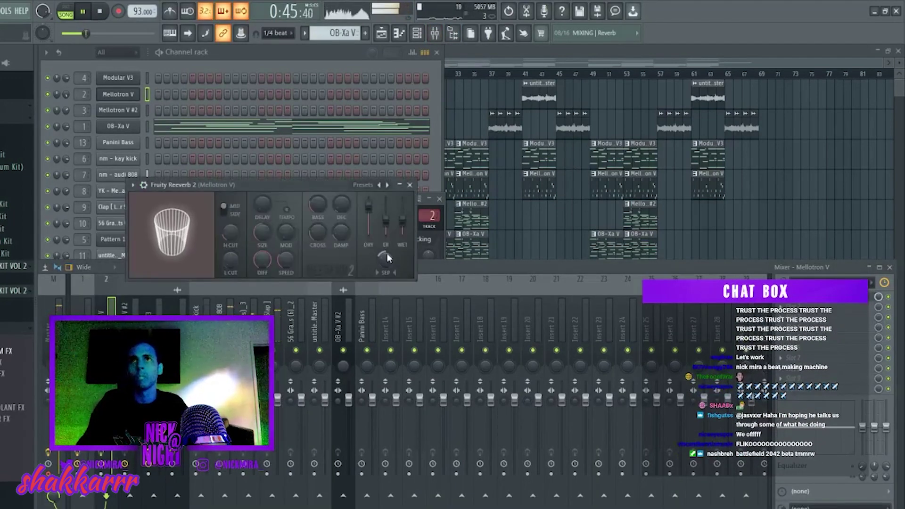
key(F9)
key(F6)
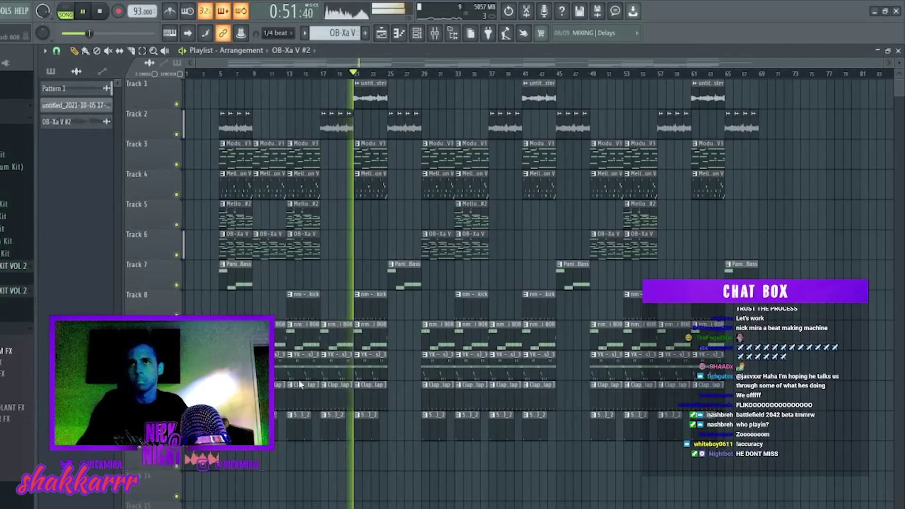
Step: Add the 808 - Squid (MT2) sample as a channel and make it play the notes of the nm - audi 808 #2 pattern
click(306, 324)
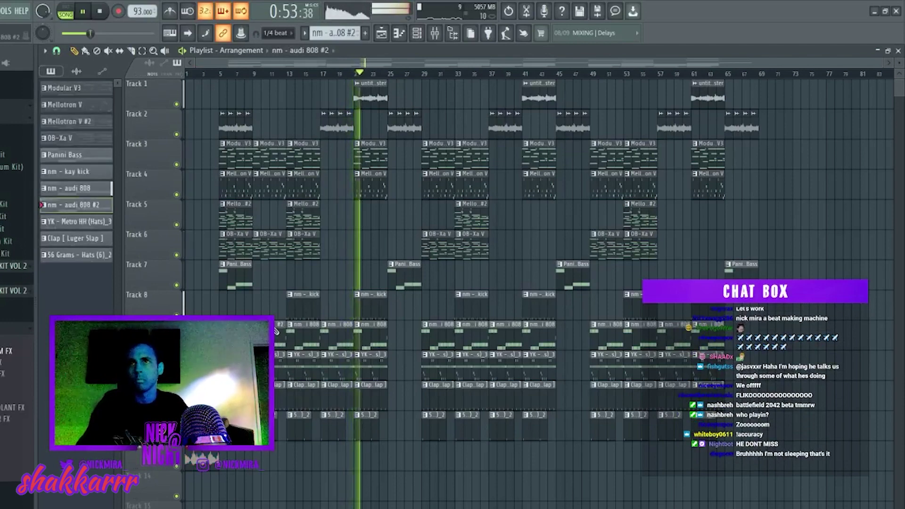
double_click(306, 324)
click(417, 33)
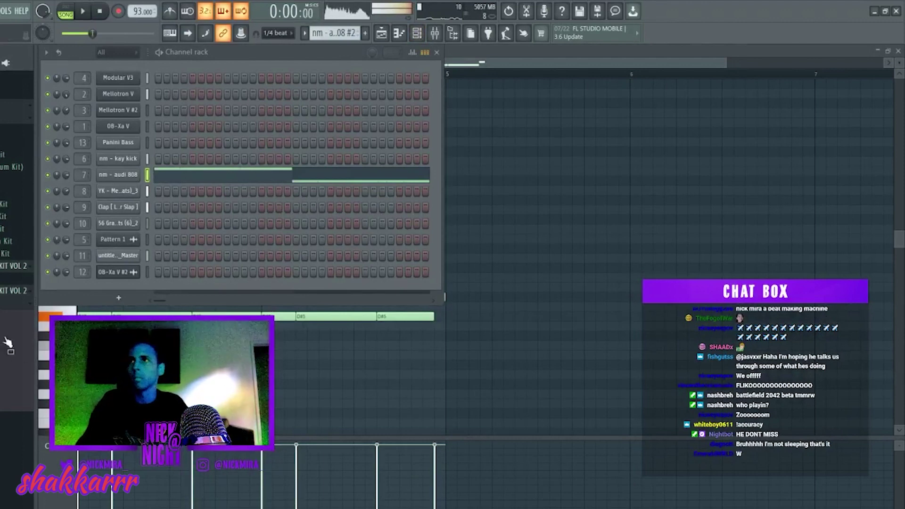
drag(20, 314, 142, 179)
key(space)
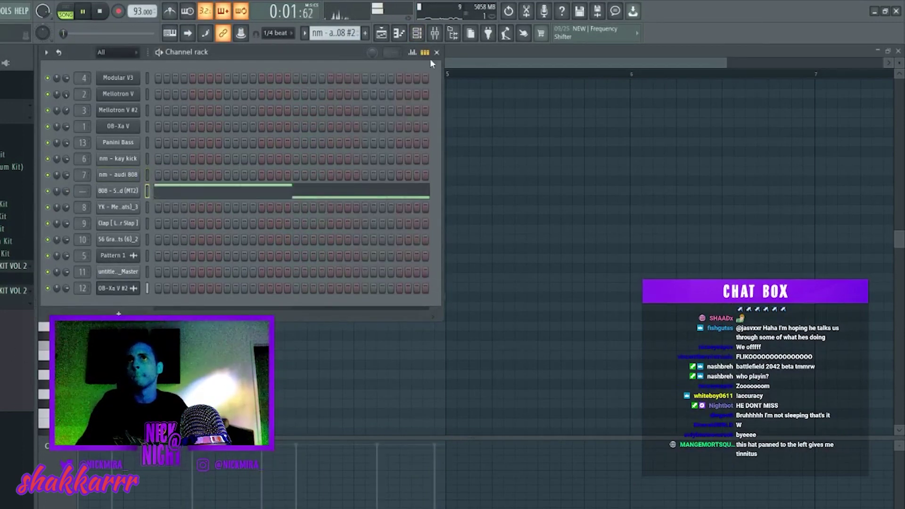
Step: Place the sweep 4 (miratouch2) sample on Track 14 in bar 4, ending at the start of bar 5
click(381, 33)
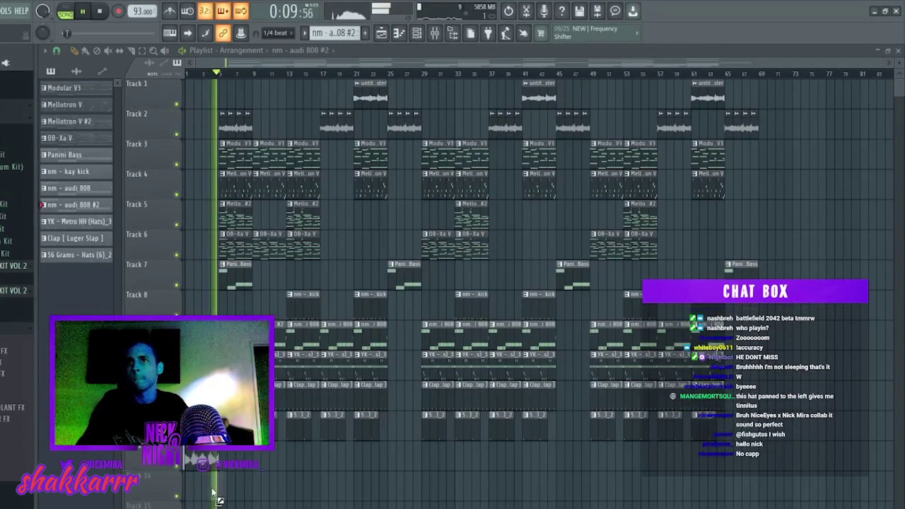
click(252, 487)
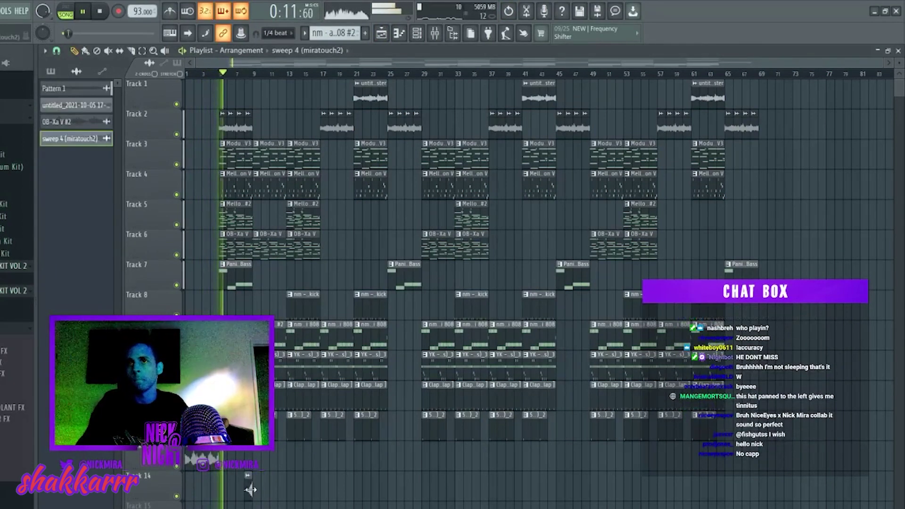
double_click(251, 490)
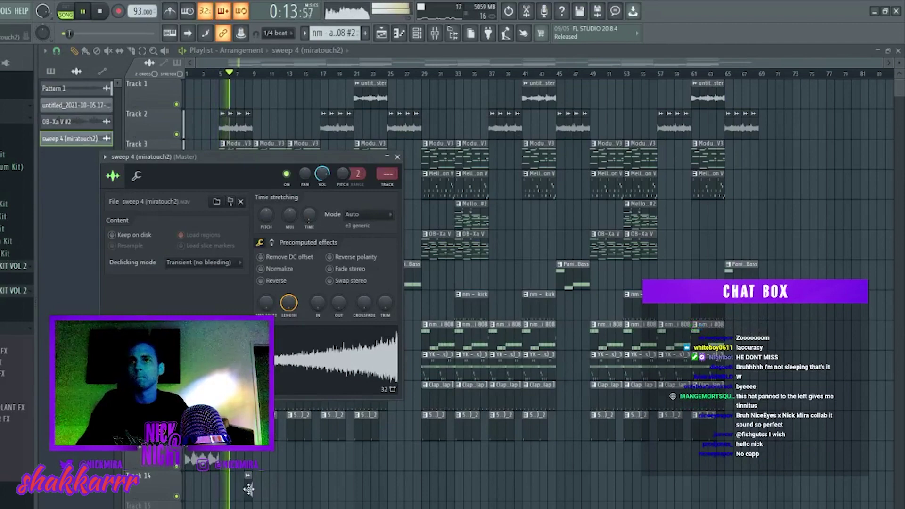
drag(248, 489, 213, 488)
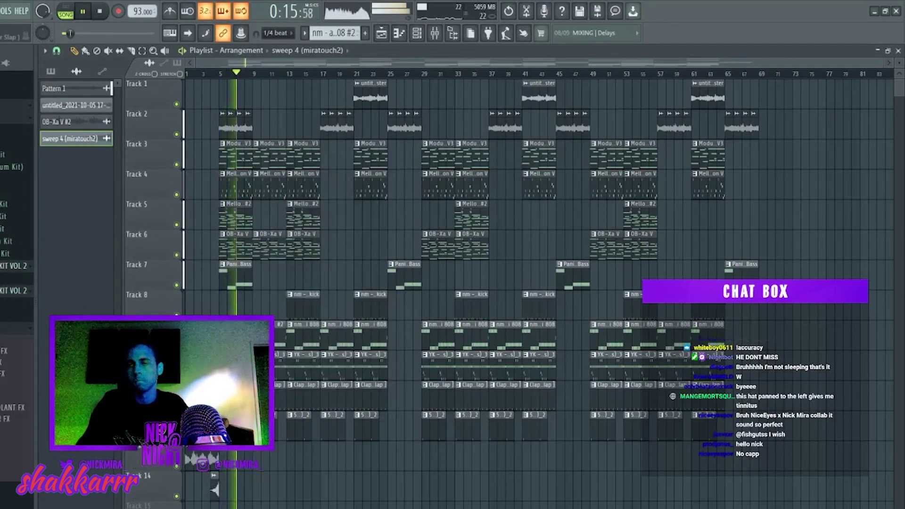
Step: Try slicing off the beginning of the hi-hat, clap and 56 Grams hat clips at bar 5, then restore them
scroll(223, 76, up, 5)
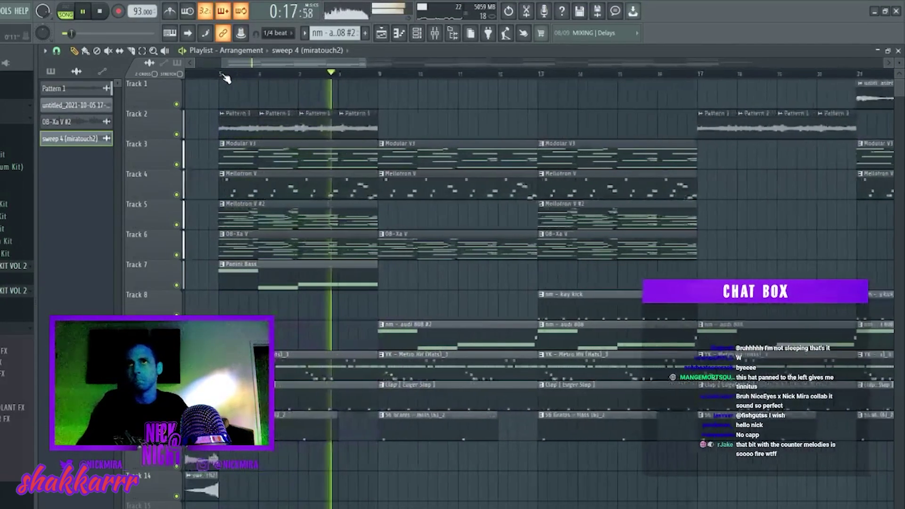
click(224, 75)
scroll(224, 76, up, 5)
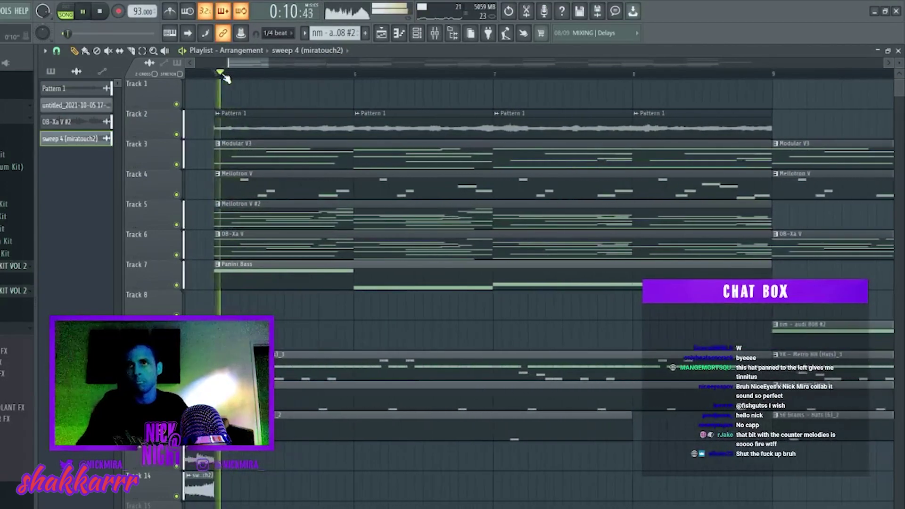
key(space)
key(c)
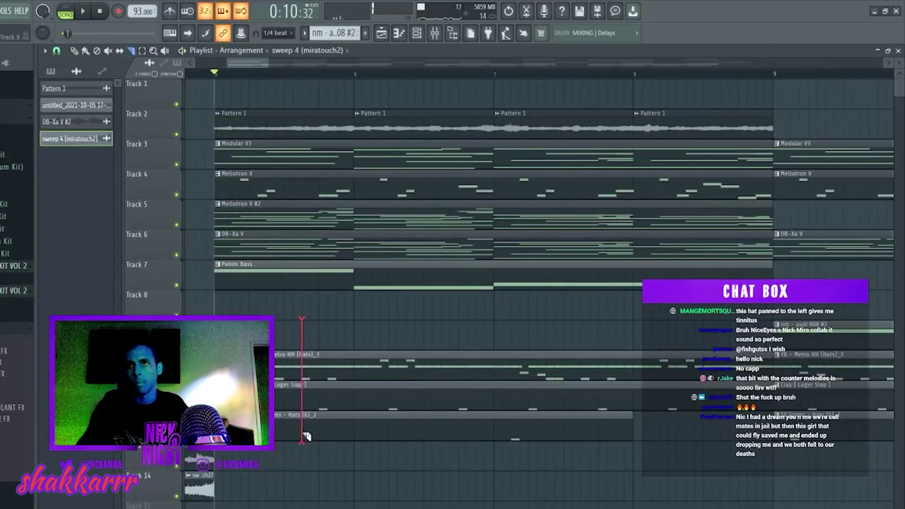
key(space)
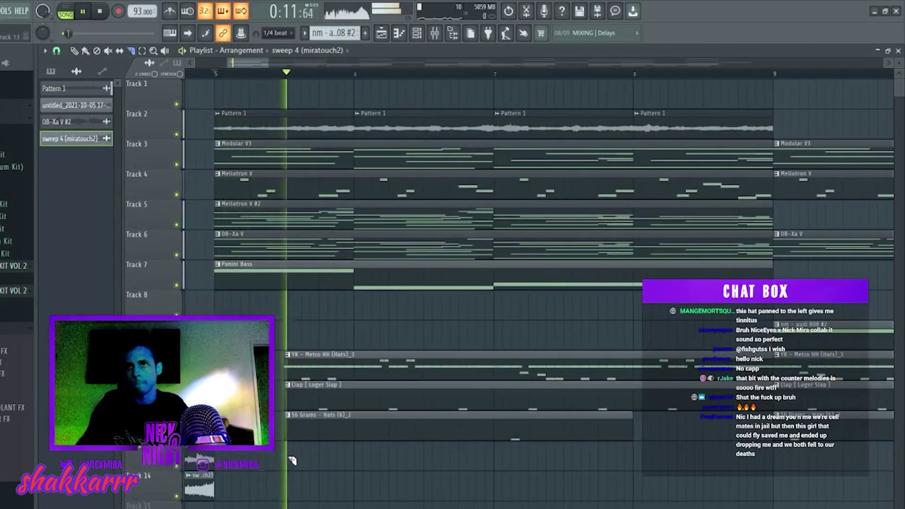
key(space)
key(space)
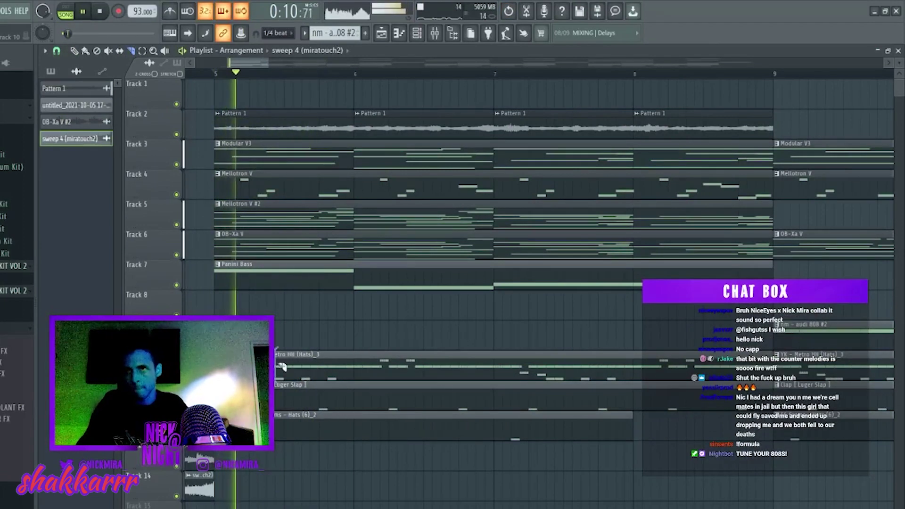
key(Home)
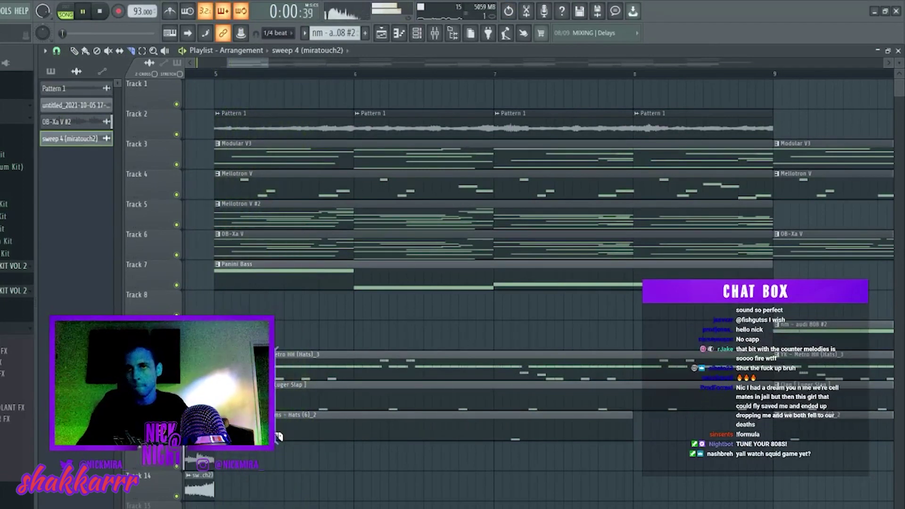
key(space)
key(space)
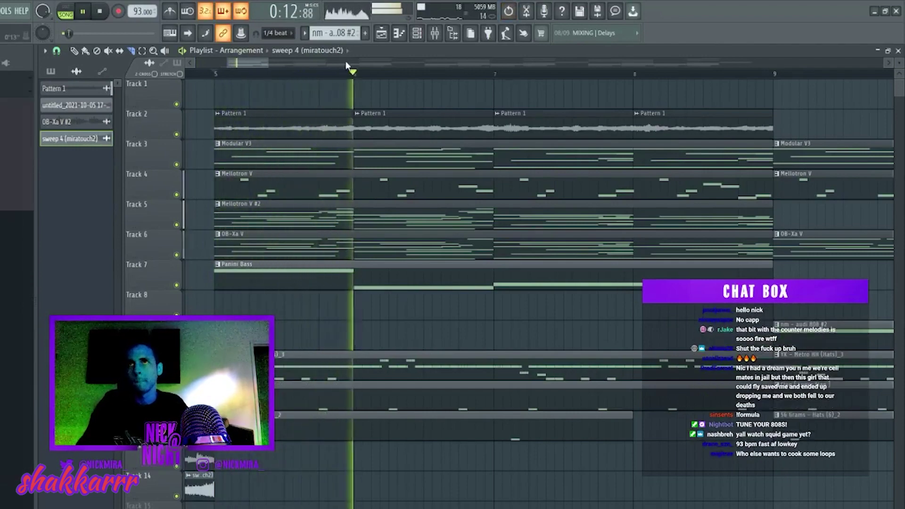
Step: Lower the sweep 4 (miratouch2) sample's volume and route it to mixer track 14
scroll(345, 431, down, 3)
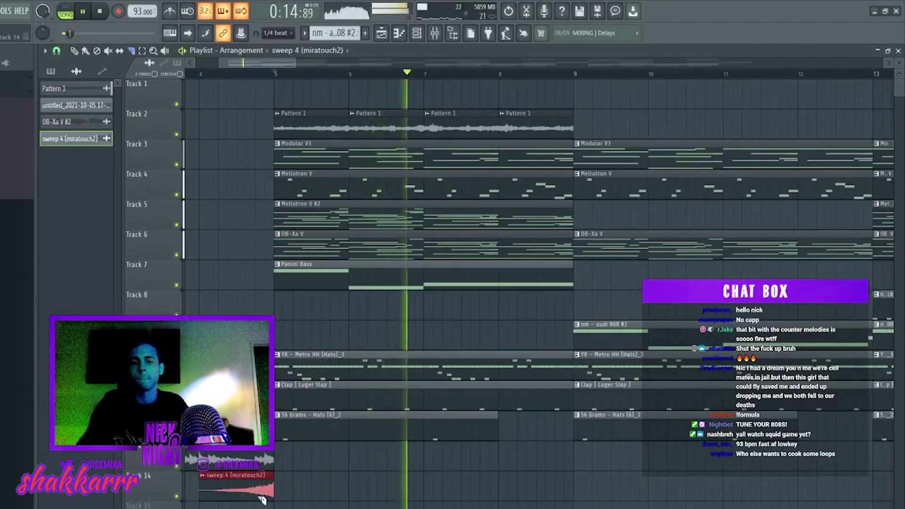
click(265, 472)
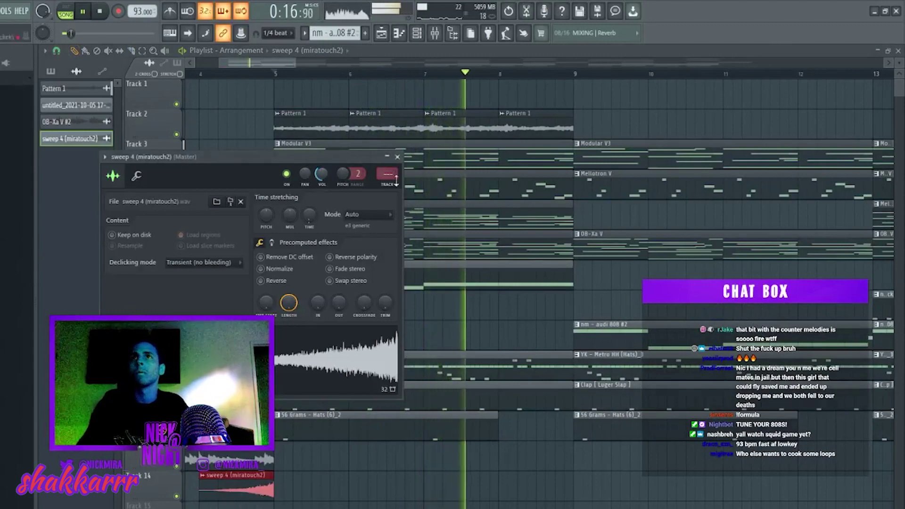
double_click(623, 181)
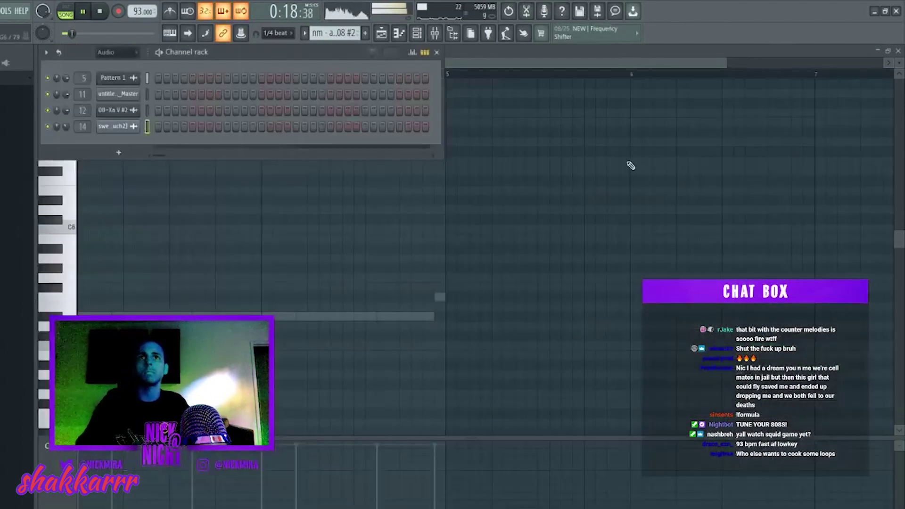
click(381, 34)
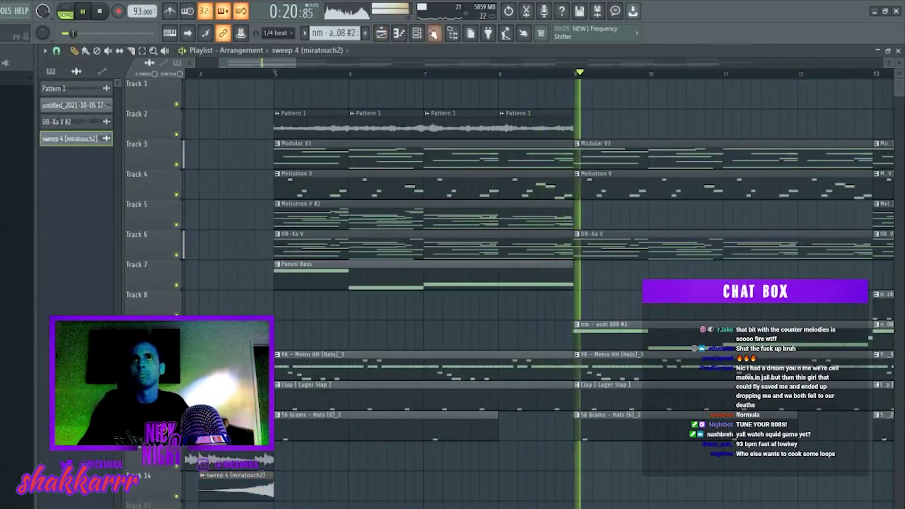
Step: Route the 808 - Squid (MT2) channel to mixer track 15 and open its miscellaneous settings
key(F6)
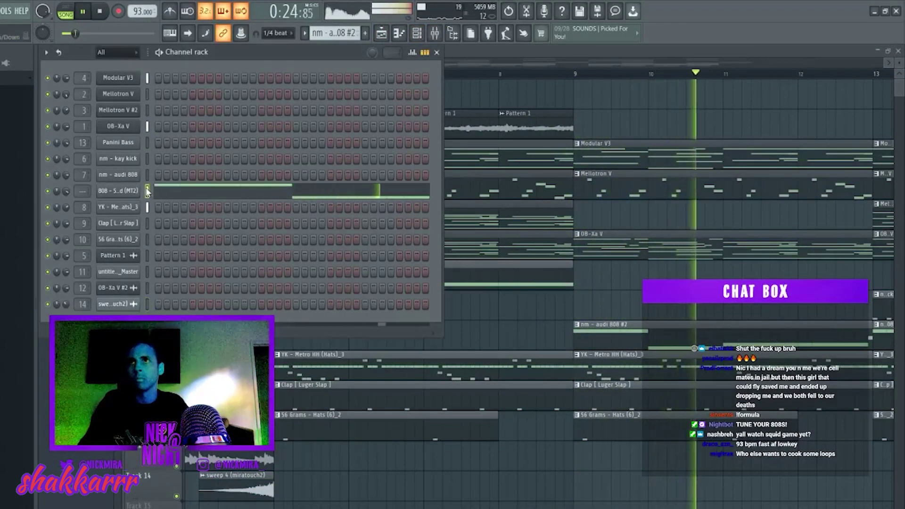
key(F9)
click(118, 190)
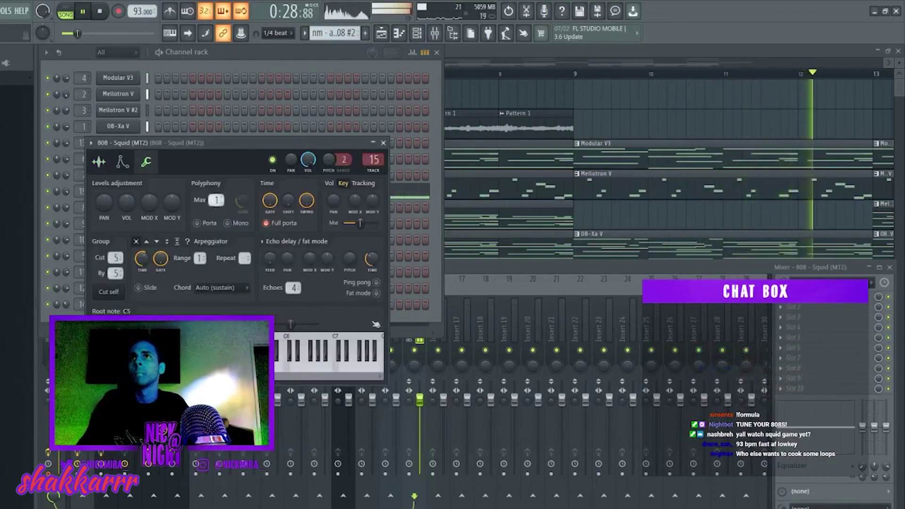
click(383, 142)
key(F5)
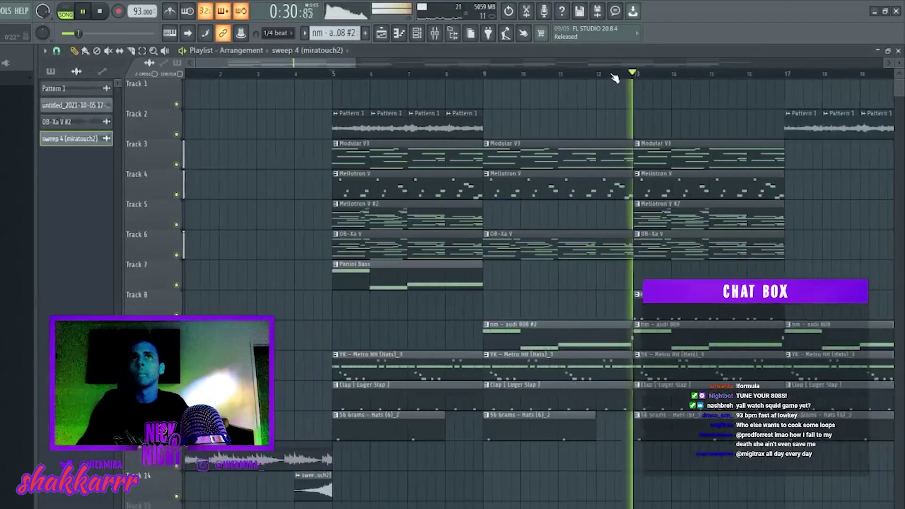
Step: Open the nm - audi 808 channel's miscellaneous settings and replay the passage around bars 10 to 13
scroll(615, 78, down, 6)
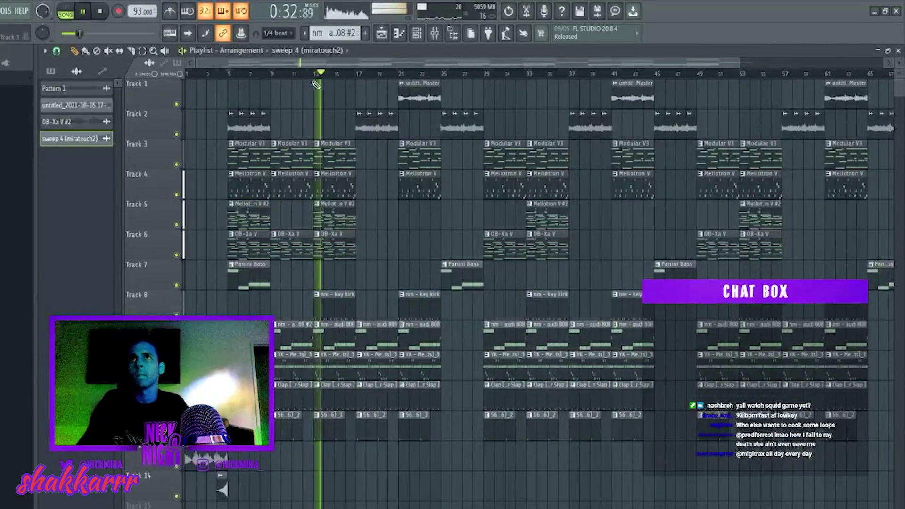
click(417, 33)
click(134, 178)
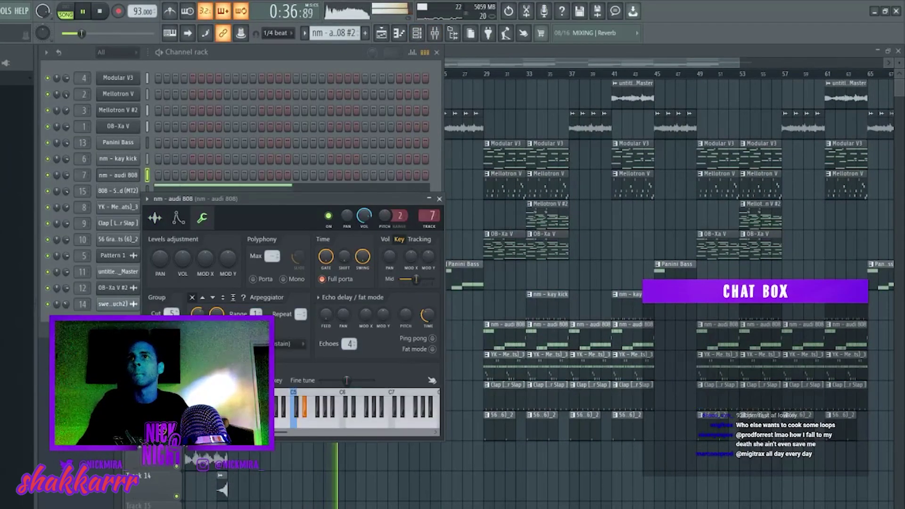
key(F5)
click(313, 74)
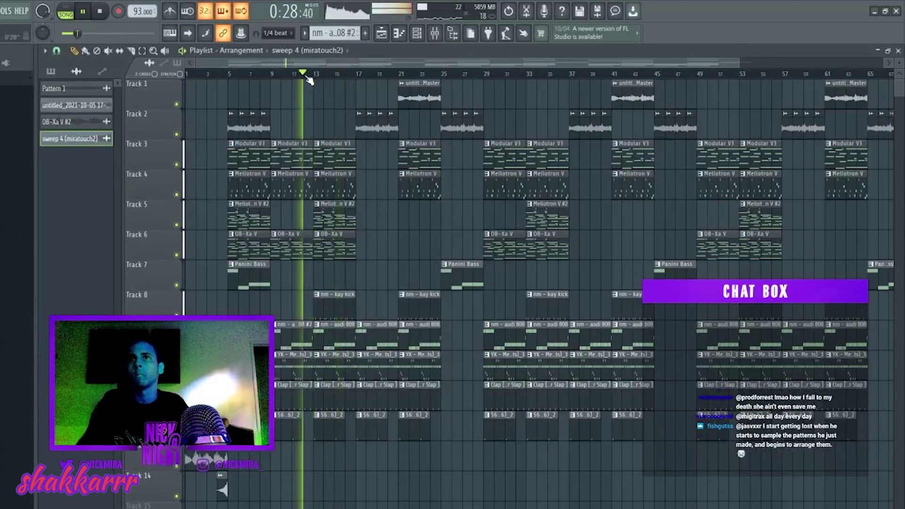
click(286, 74)
Step: Place further sweep 4 (miratouch2) clips on Track 14 in bars 28 and 48 and adjust the sample's volume
scroll(308, 80, down, 2)
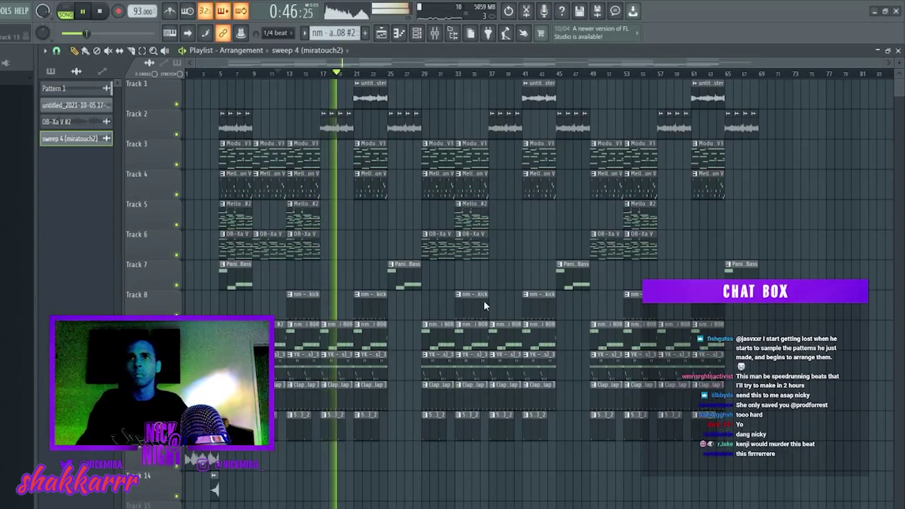
click(418, 479)
click(424, 74)
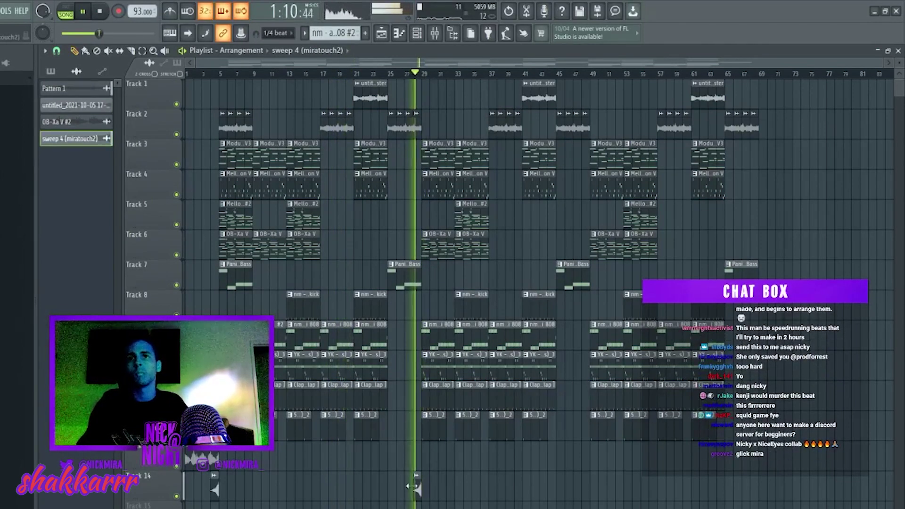
click(311, 201)
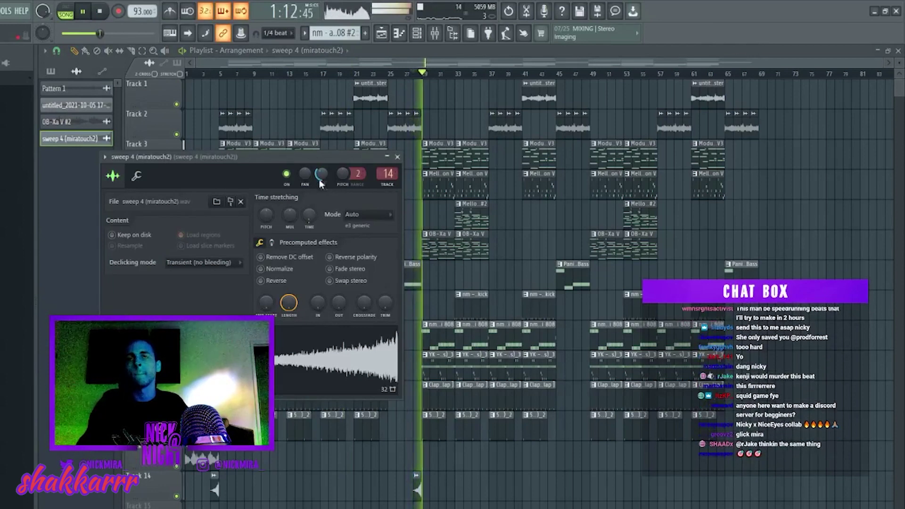
click(568, 482)
drag(568, 483, 584, 483)
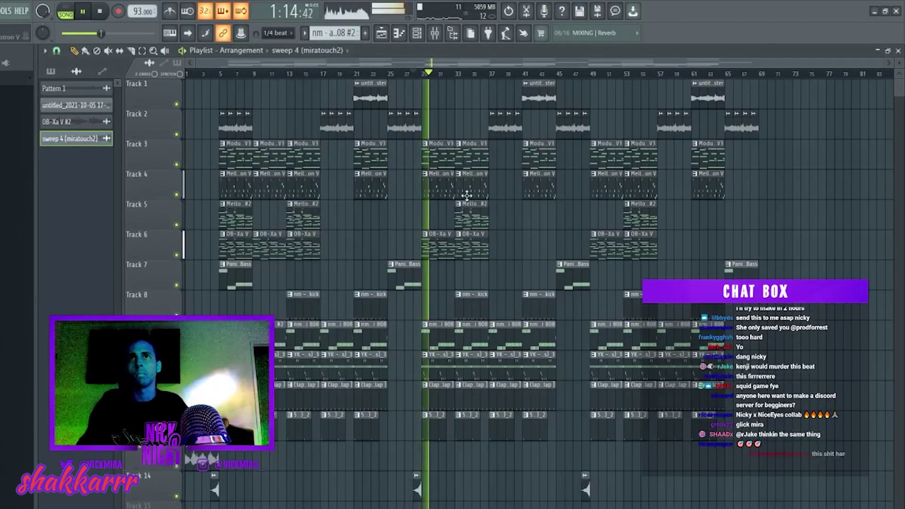
Step: Delete the Mellotron V clip at bars 29 to 32 on Track 4 and check the Mellotron V channel's volume
right_click(449, 192)
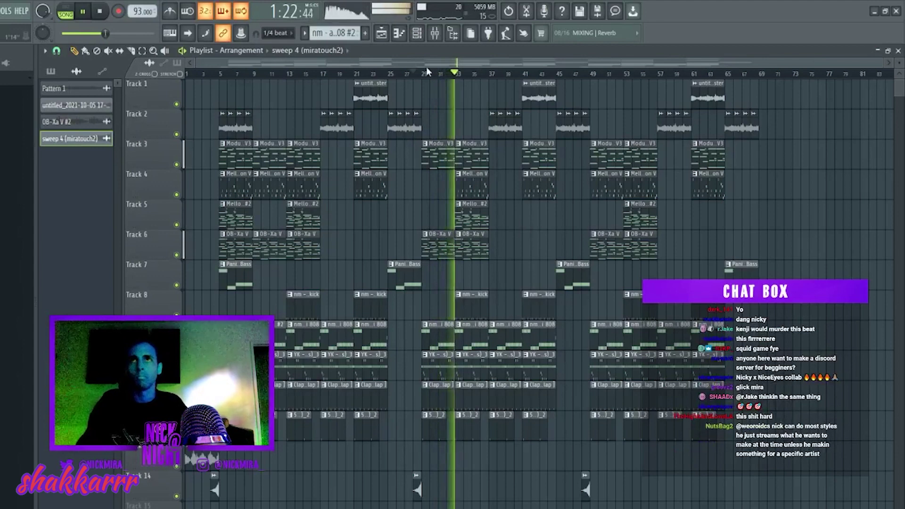
key(F6)
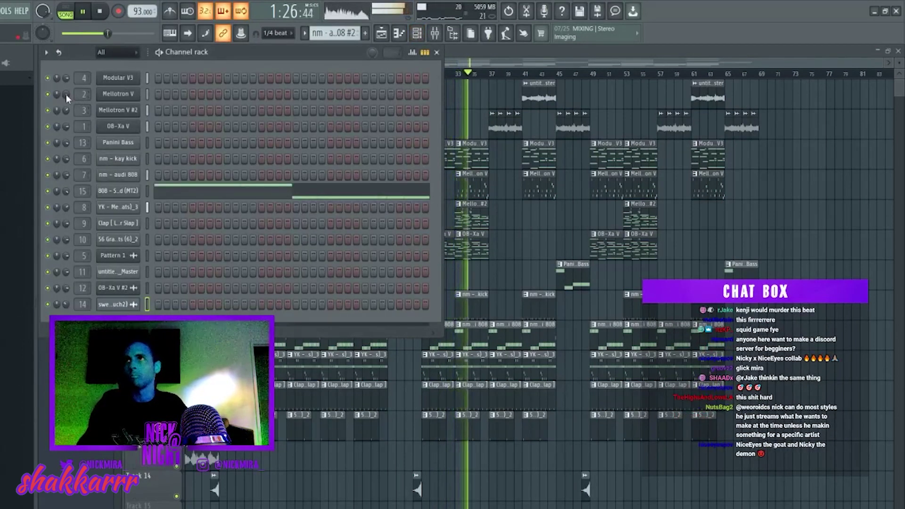
key(F6)
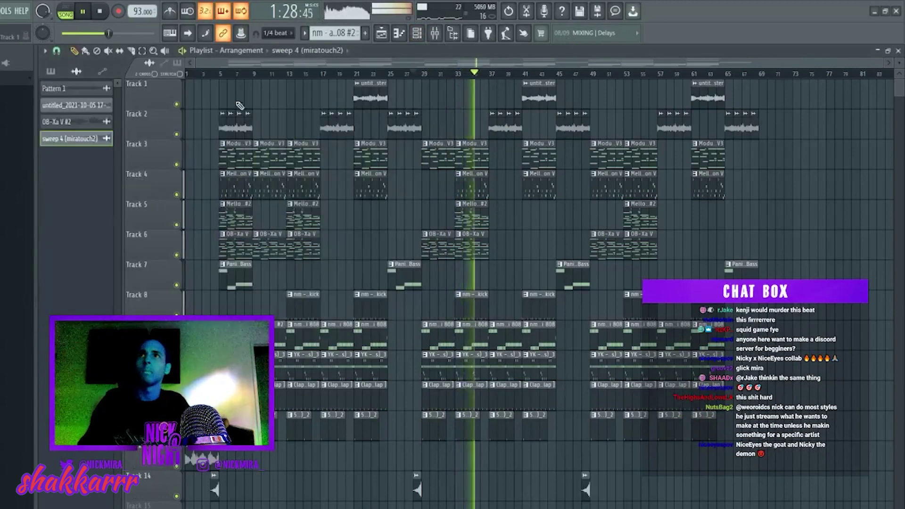
Step: Delete the Mellotron V clip at bars 9 to 12 on Track 4 and the Mellotron V #2 clip at bars 5 to 8 on Track 5
click(221, 74)
right_click(279, 189)
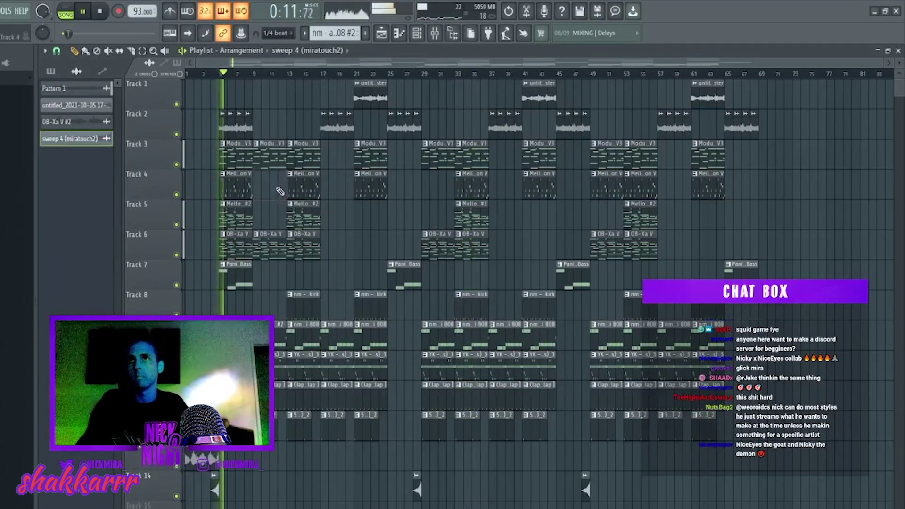
right_click(244, 215)
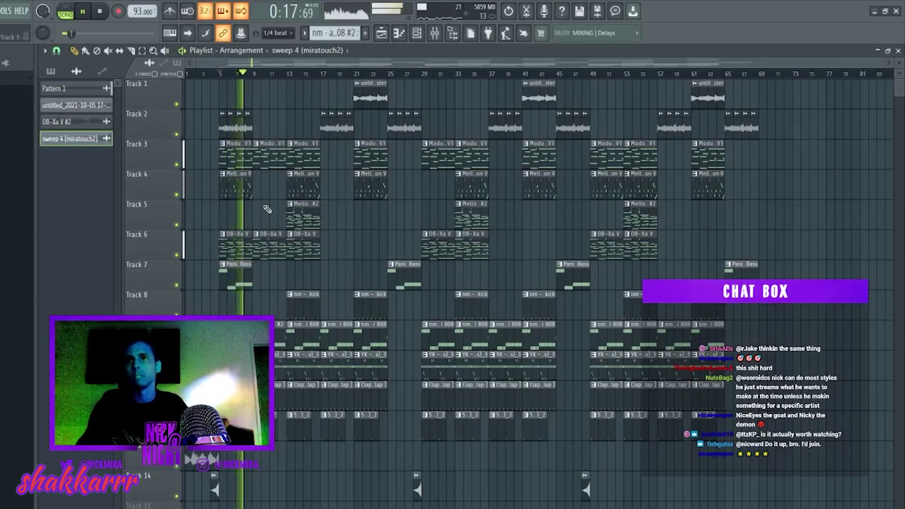
Step: Try a Mellotron V clip at bars 9 to 12 on Track 4 while the arrangement plays
click(141, 415)
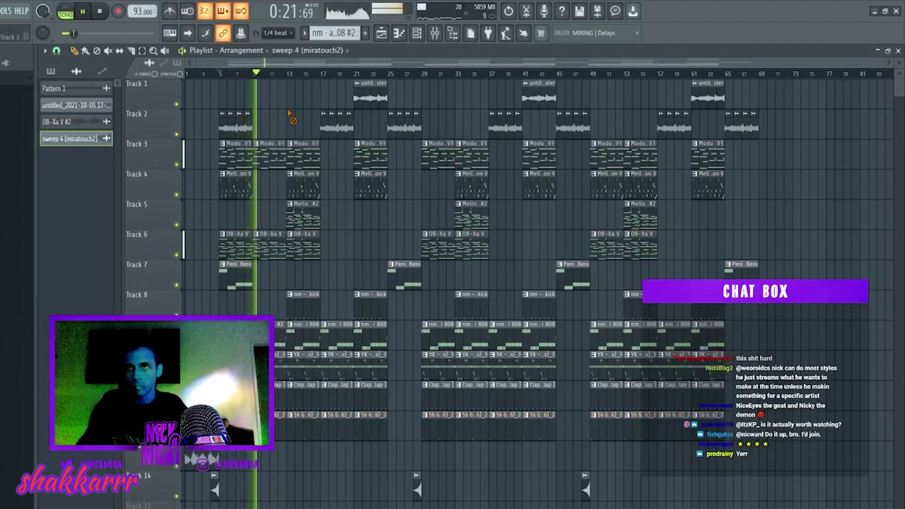
click(260, 198)
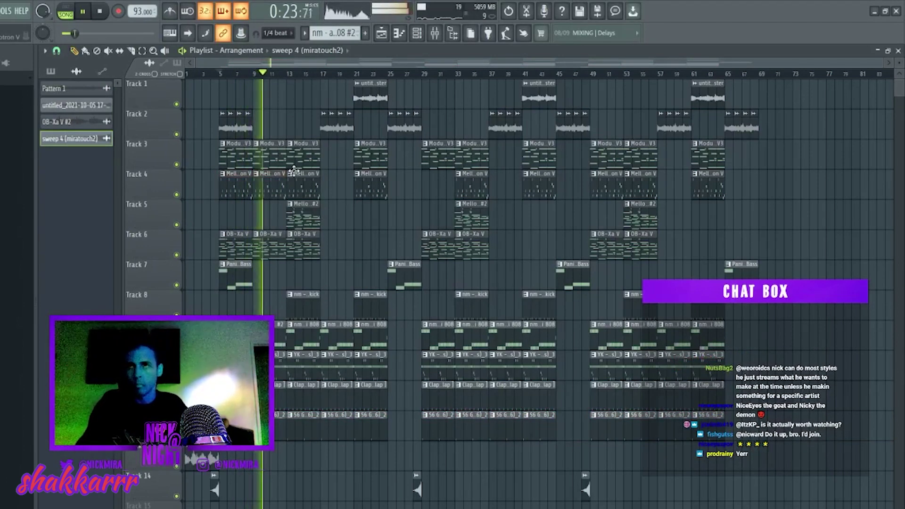
right_click(265, 196)
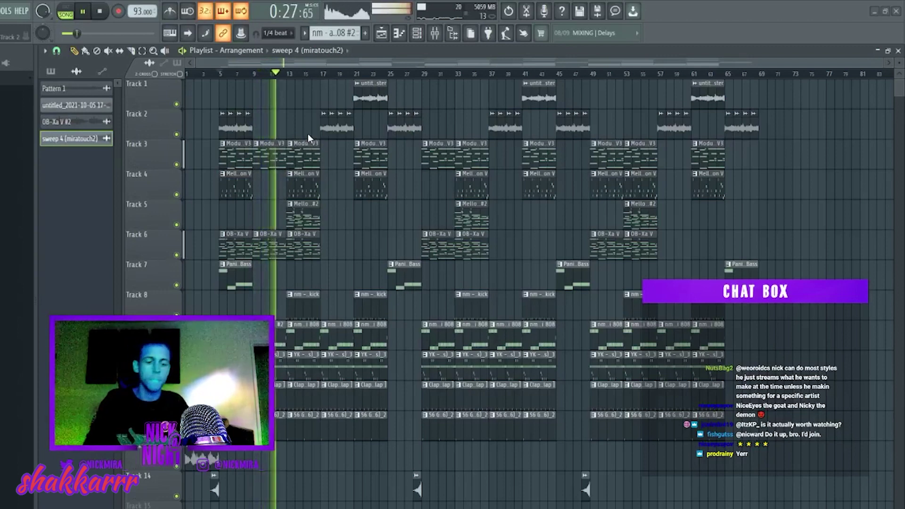
key(space)
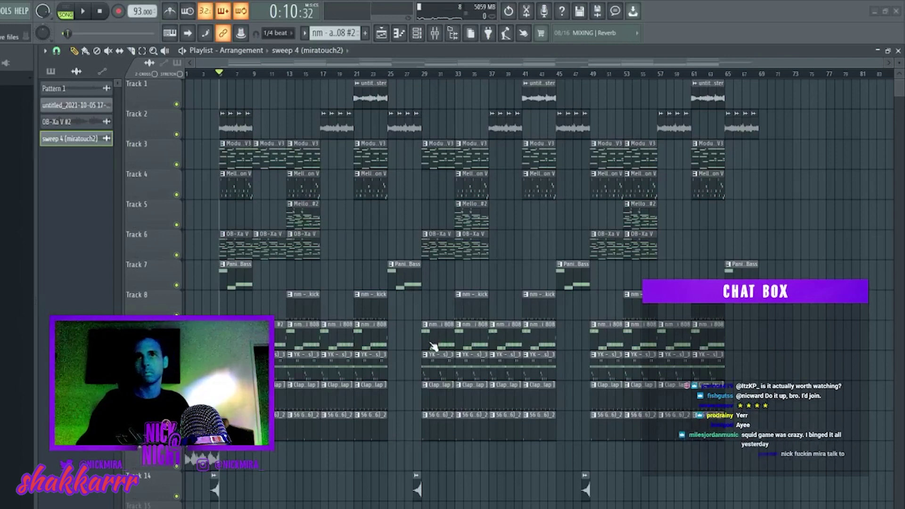
key(space)
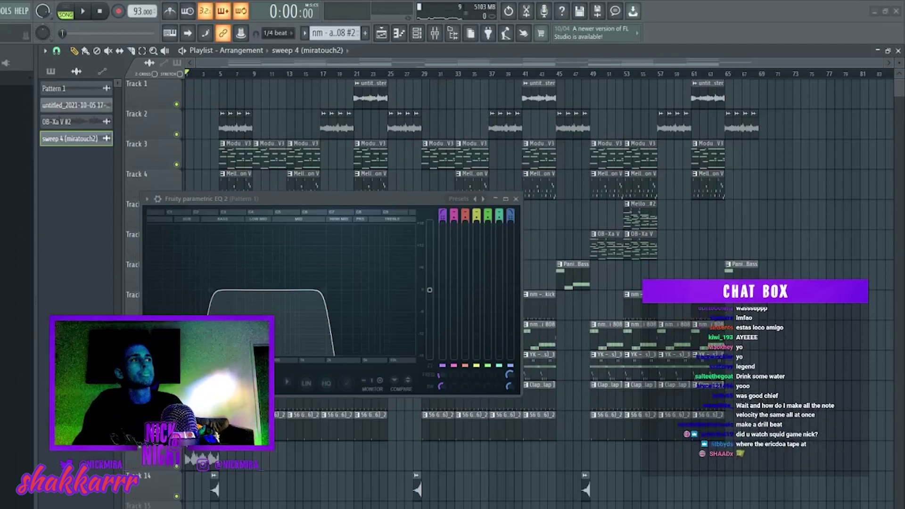
Step: Start a new empty project and show its channel rack
key(Escape)
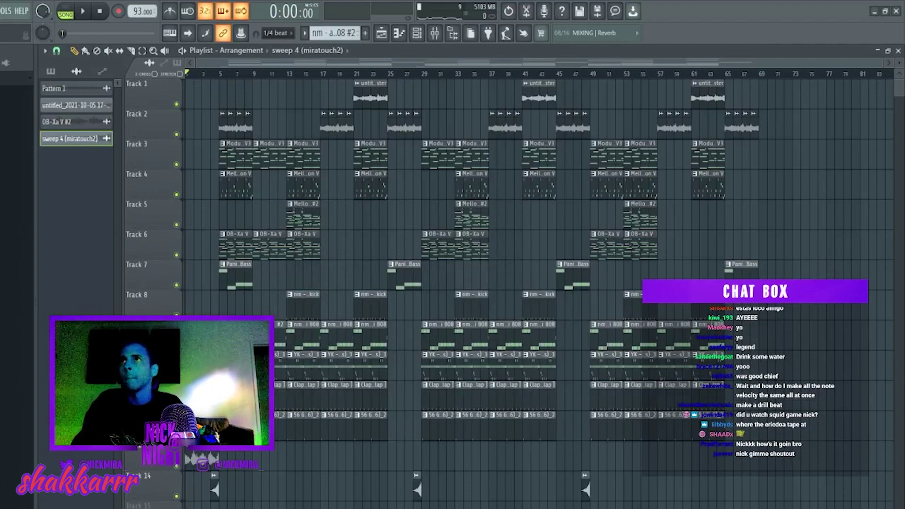
key(ctrl+n)
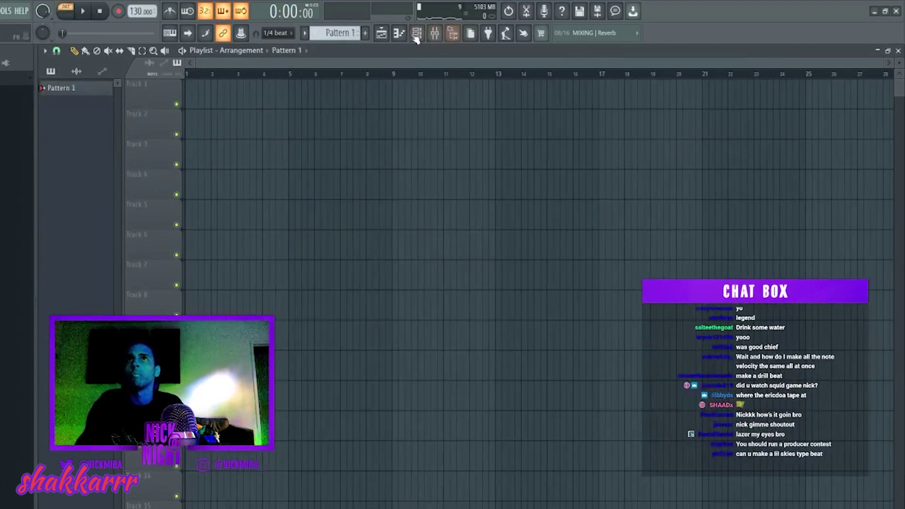
click(416, 34)
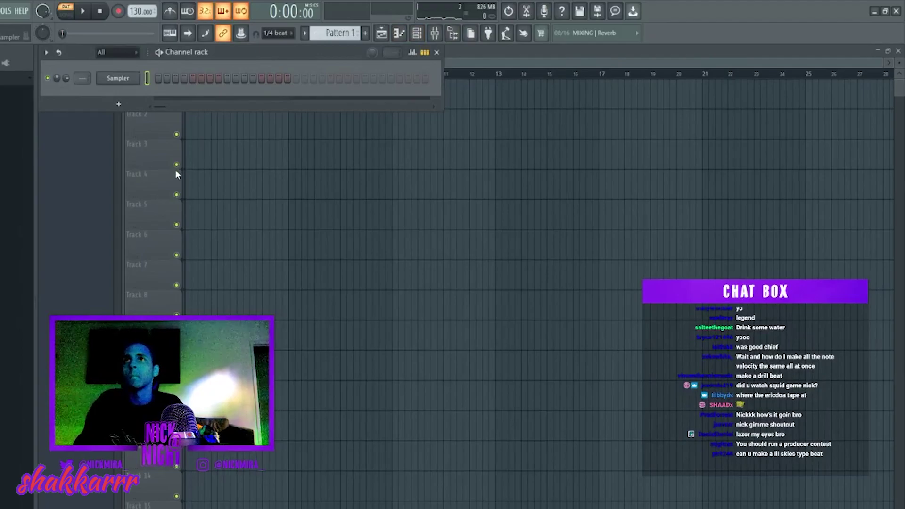